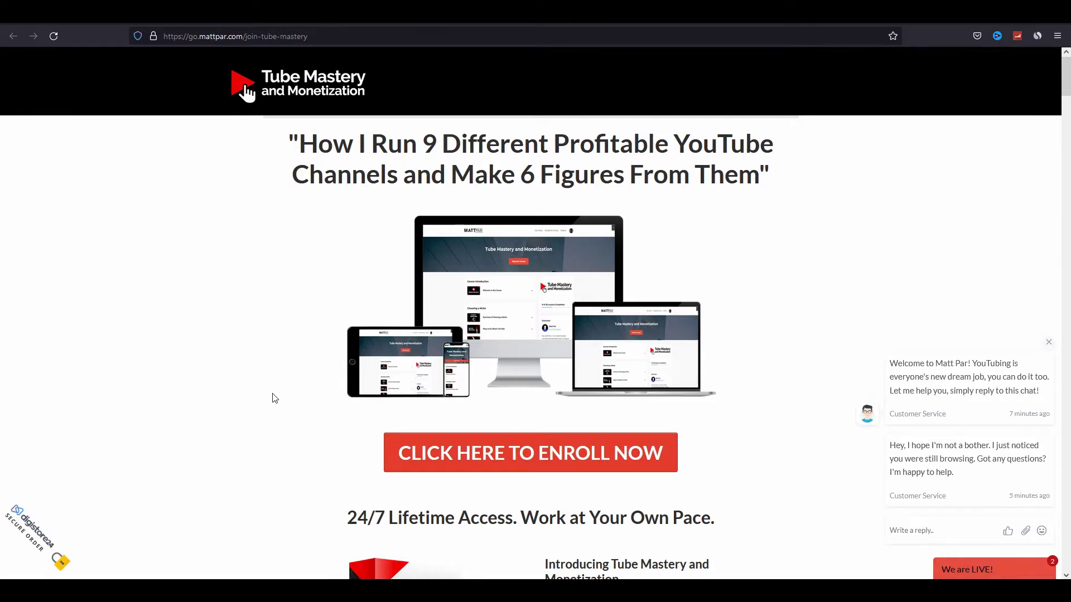
Scroll the mattpar.com Tube Mastery page down to the 'When You Join' modules section
scroll(274, 399, down, 5)
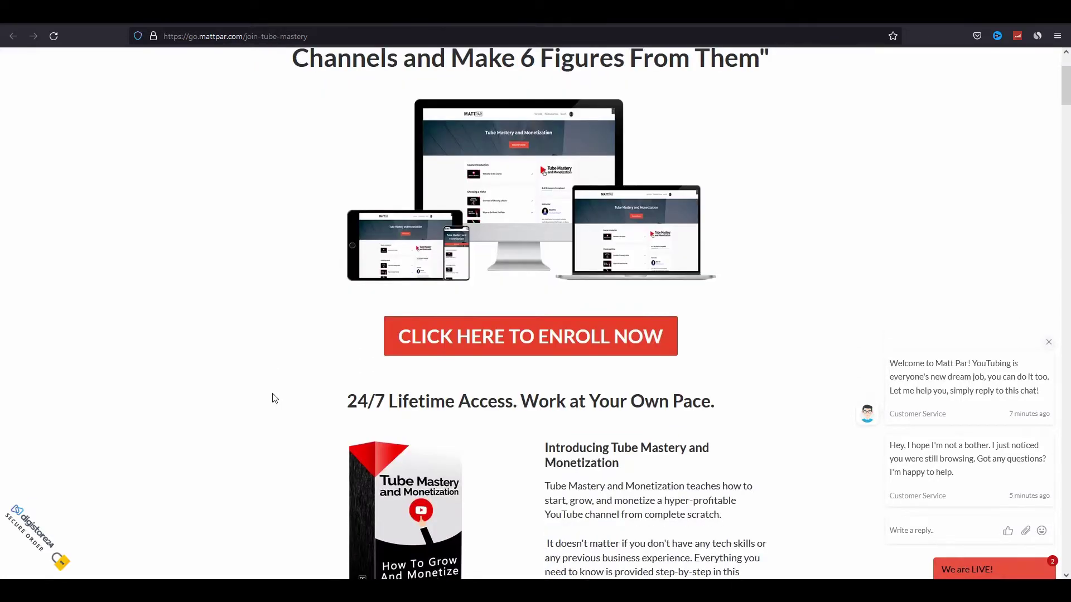
scroll(273, 394, down, 4)
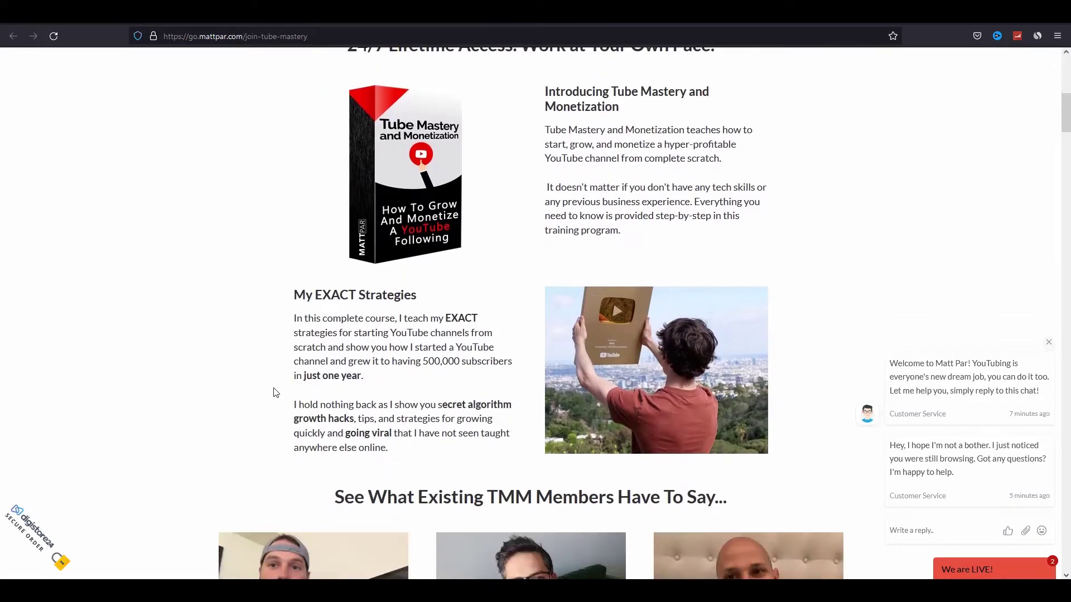
scroll(275, 393, down, 1)
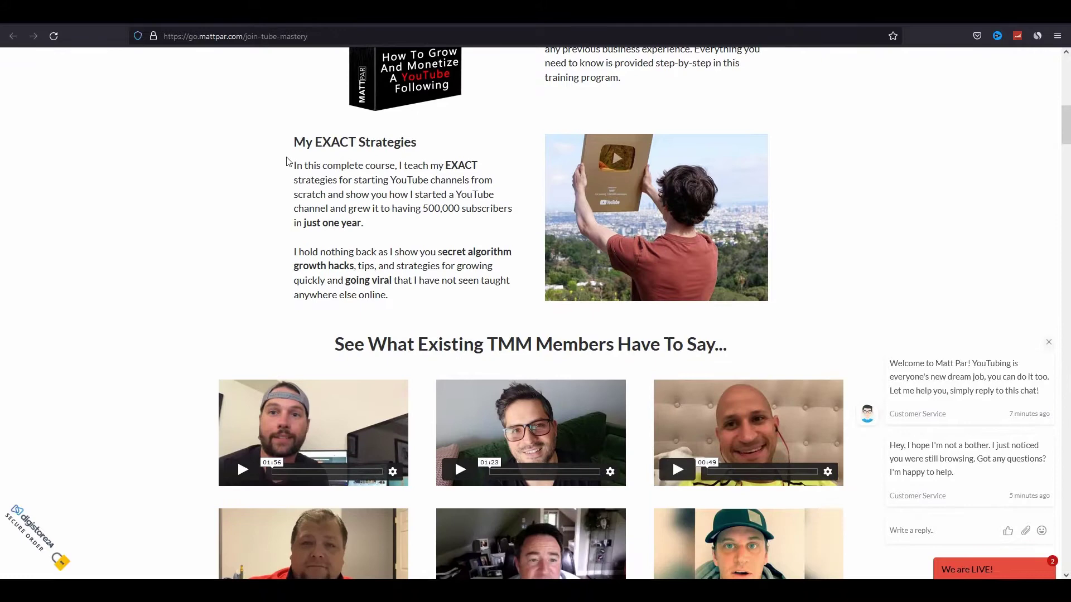
scroll(288, 161, down, 6)
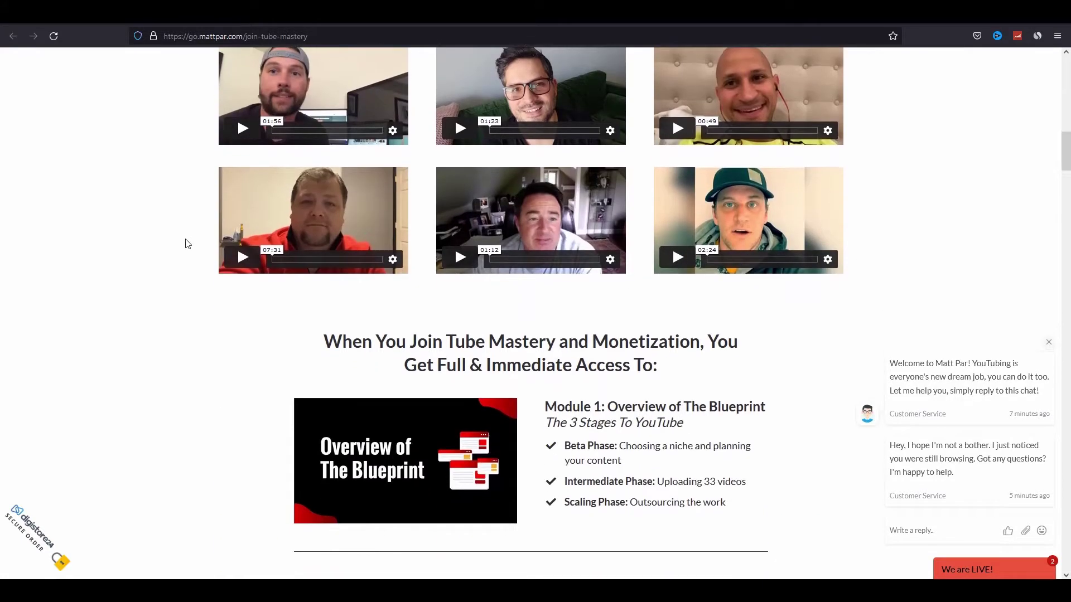
Scroll the marcowutzer.com Bitcoin page down past the Paraguay office photo
scroll(186, 244, down, 2)
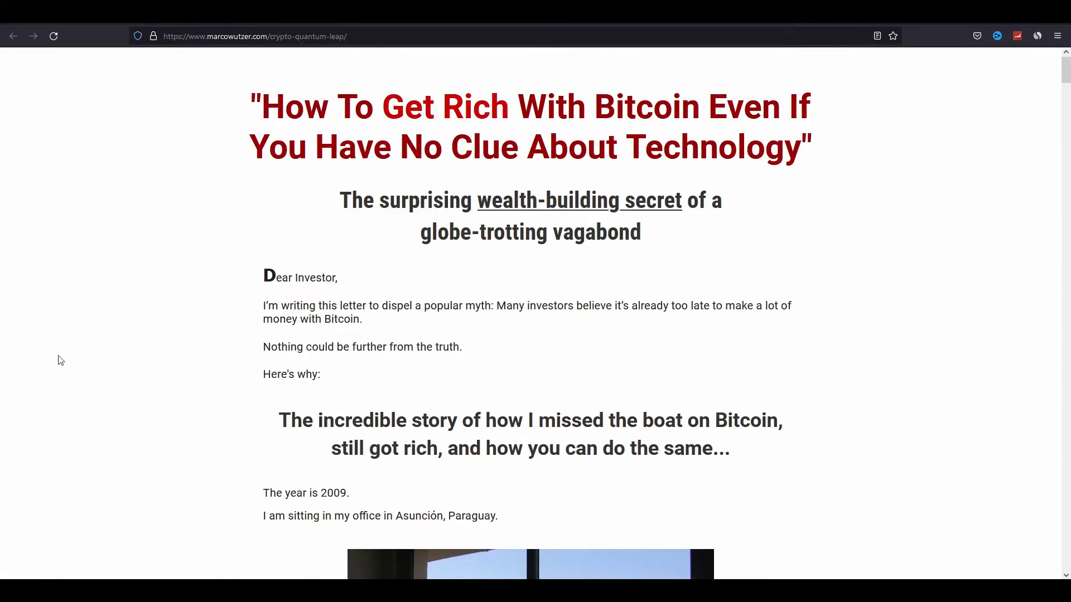
scroll(61, 360, down, 7)
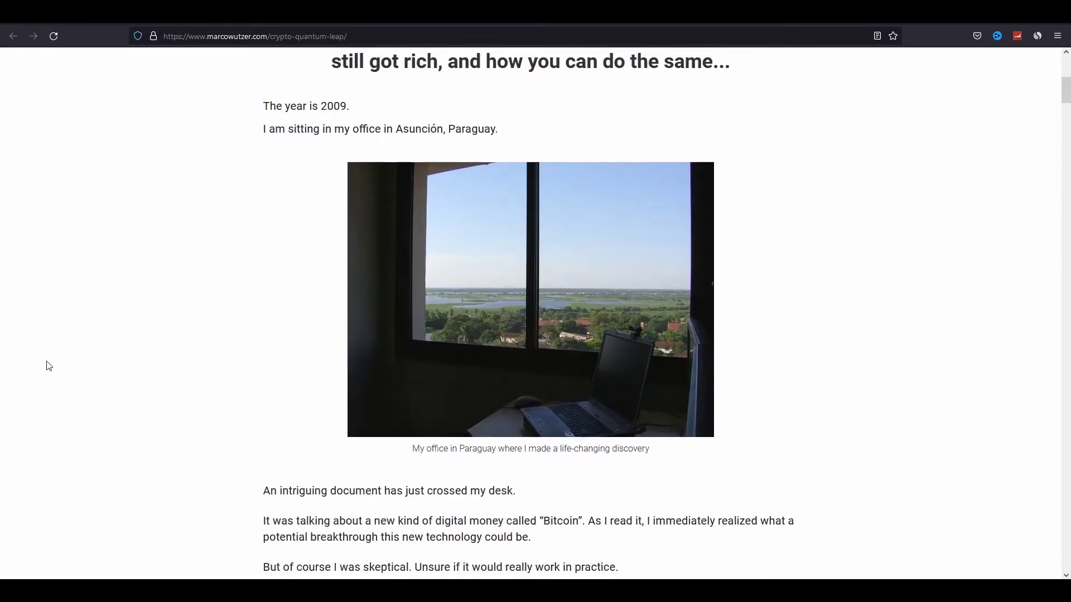
scroll(49, 366, down, 8)
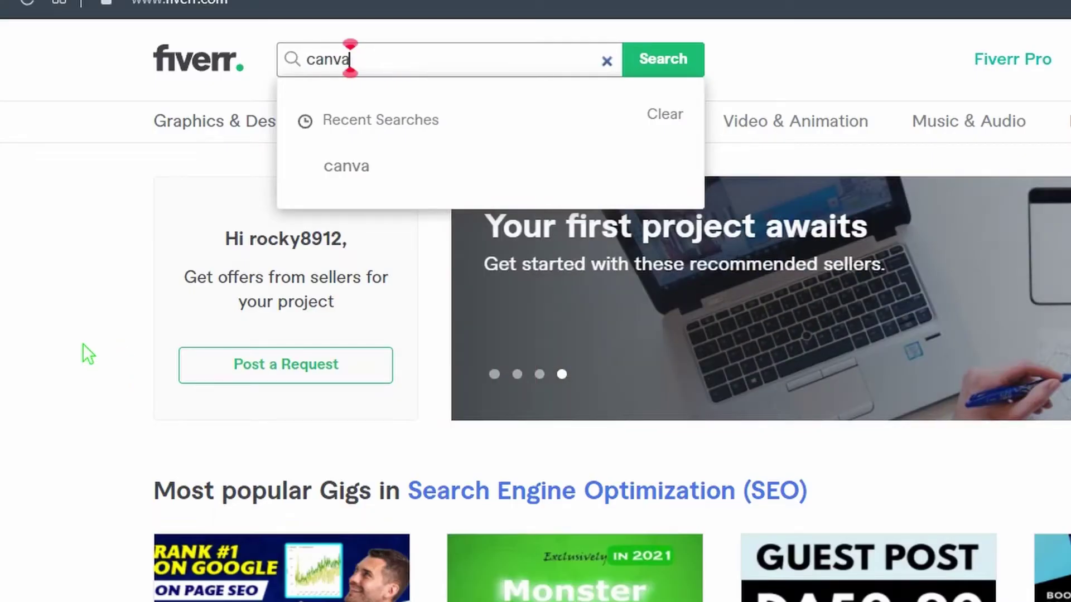
Submit the 'canva' Fiverr search and scroll down through the gig results
key(Return)
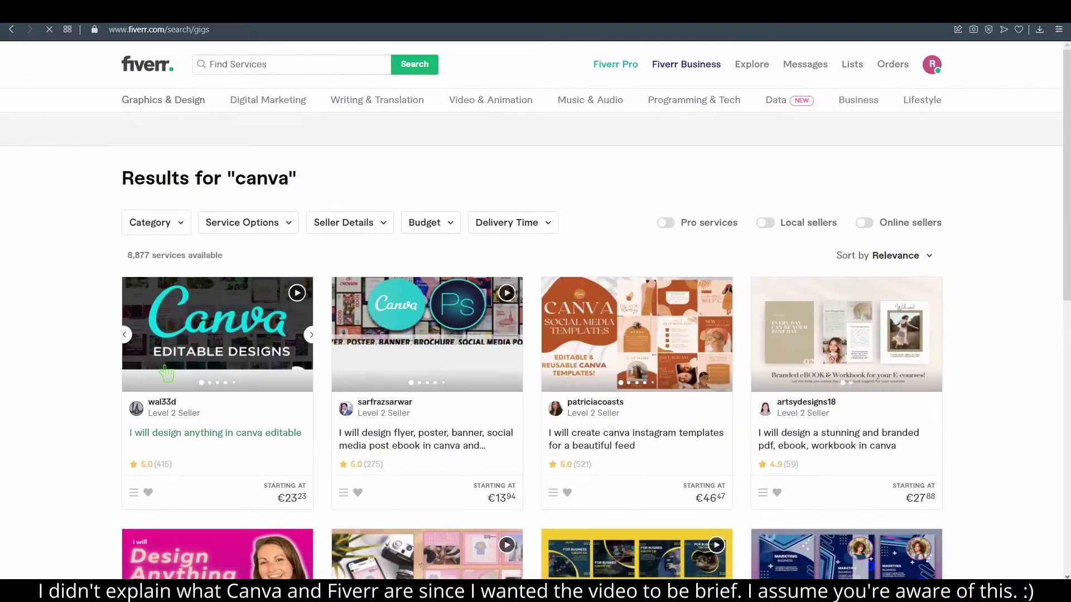
scroll(34, 313, down, 3)
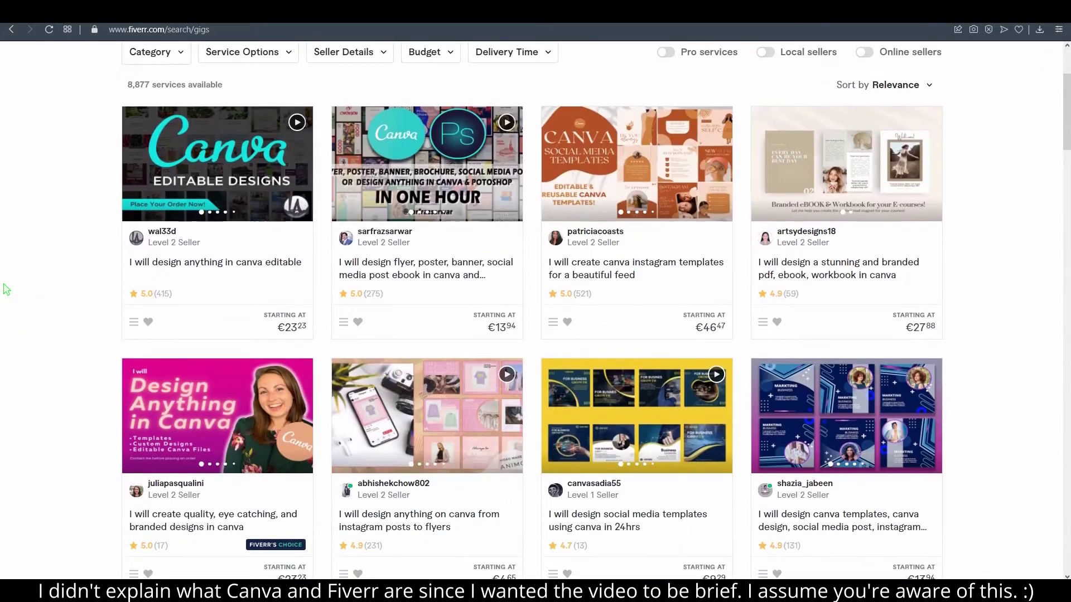
scroll(107, 251, up, 1)
scroll(107, 251, up, 1)
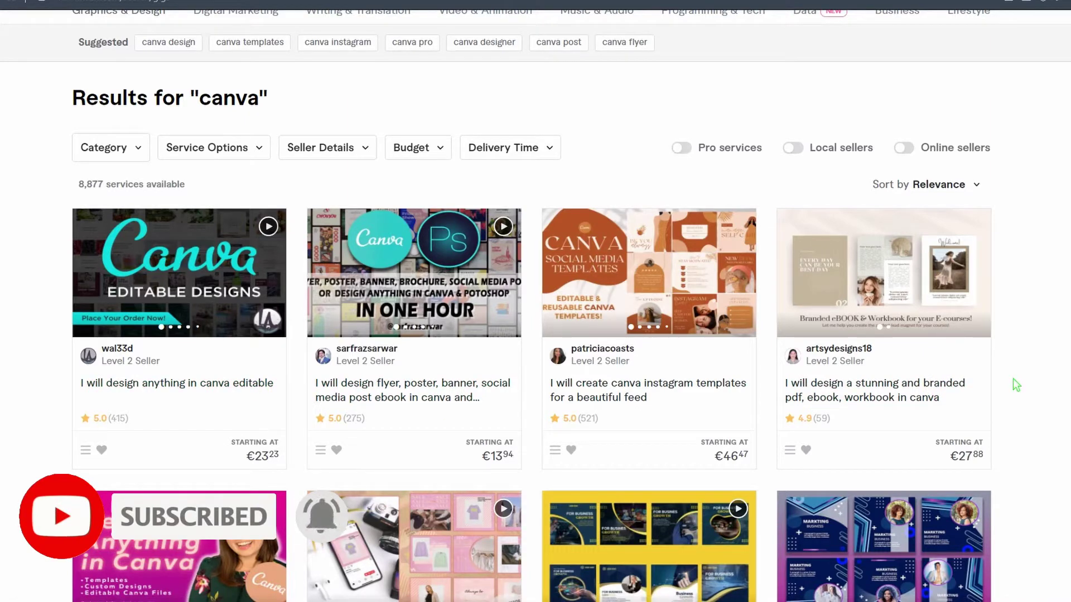
scroll(1032, 365, down, 4)
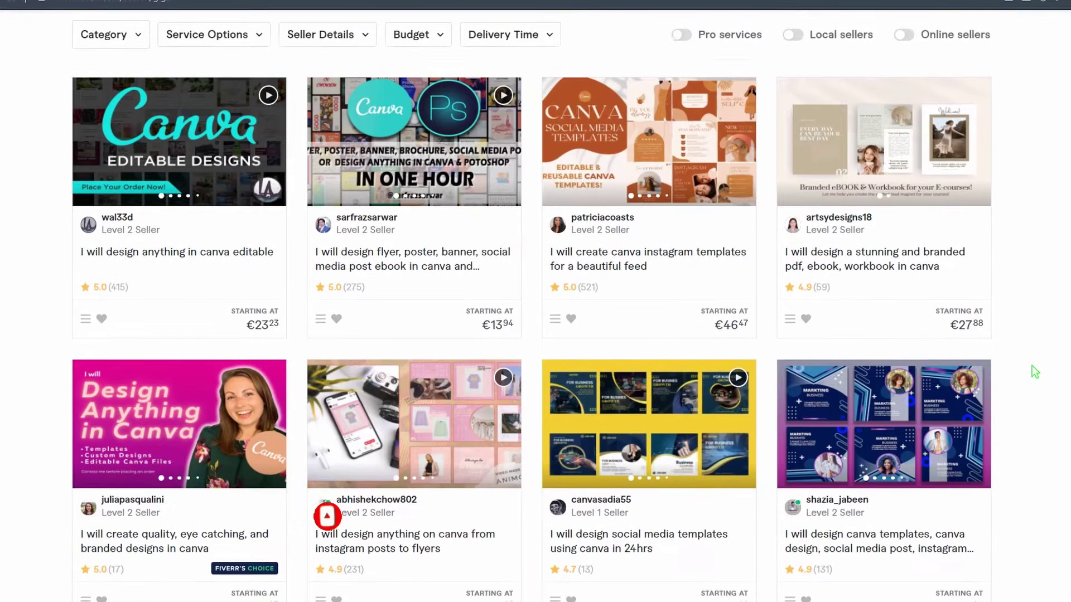
scroll(949, 372, down, 1)
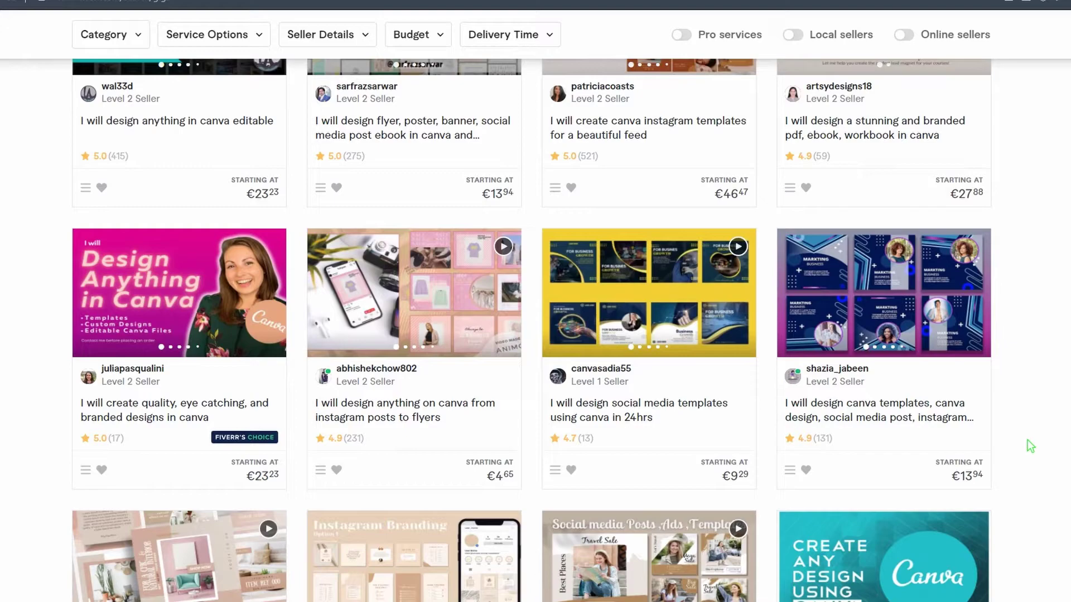
scroll(1027, 439, down, 3)
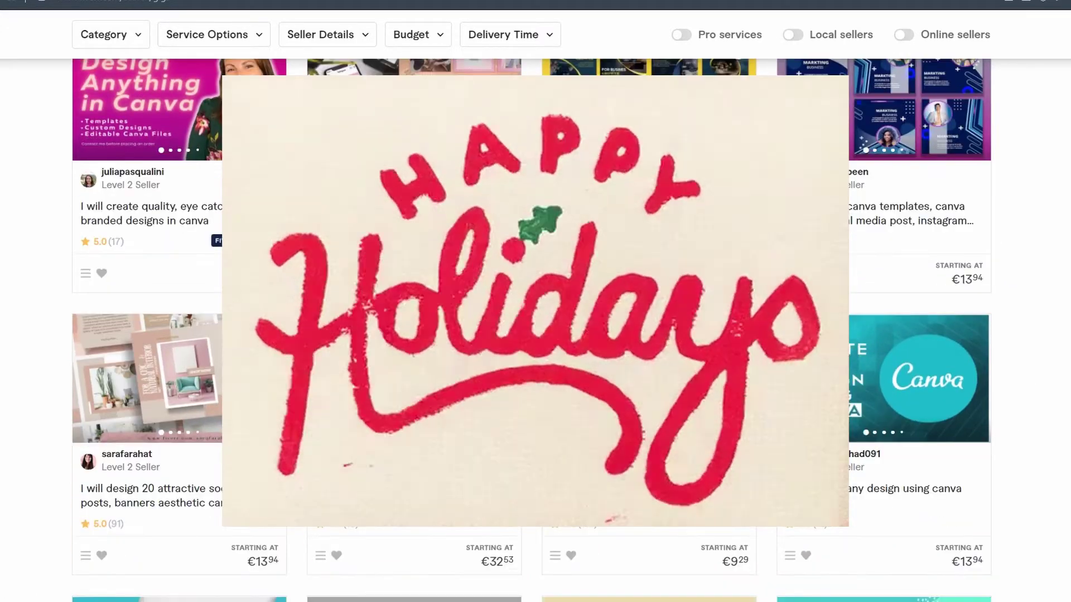
Scroll back to the top of the results and highlight the first gig's review count
scroll(18, 296, up, 1)
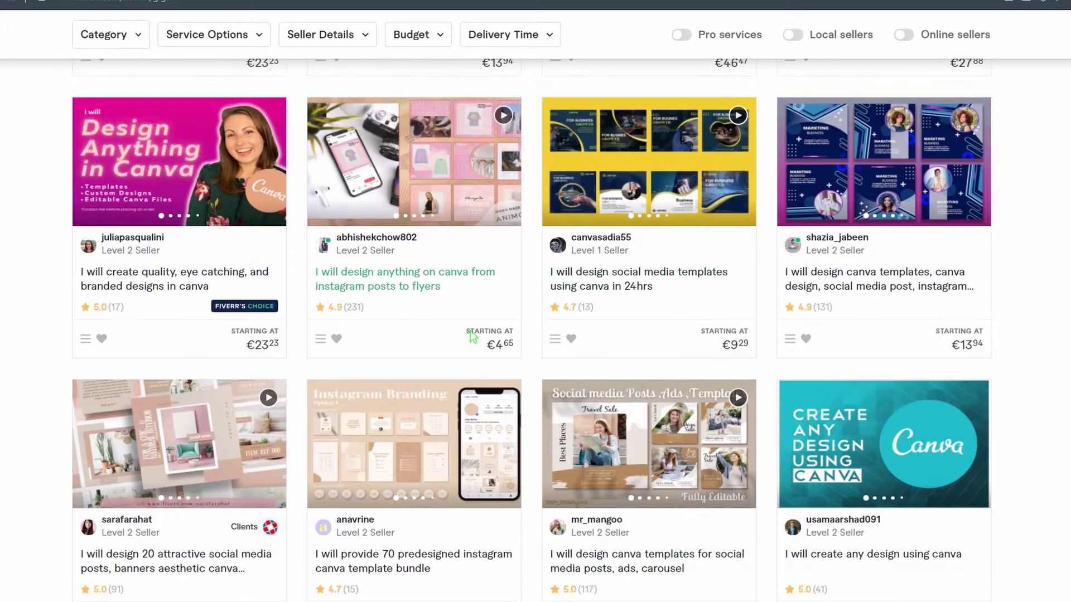
scroll(722, 366, up, 1)
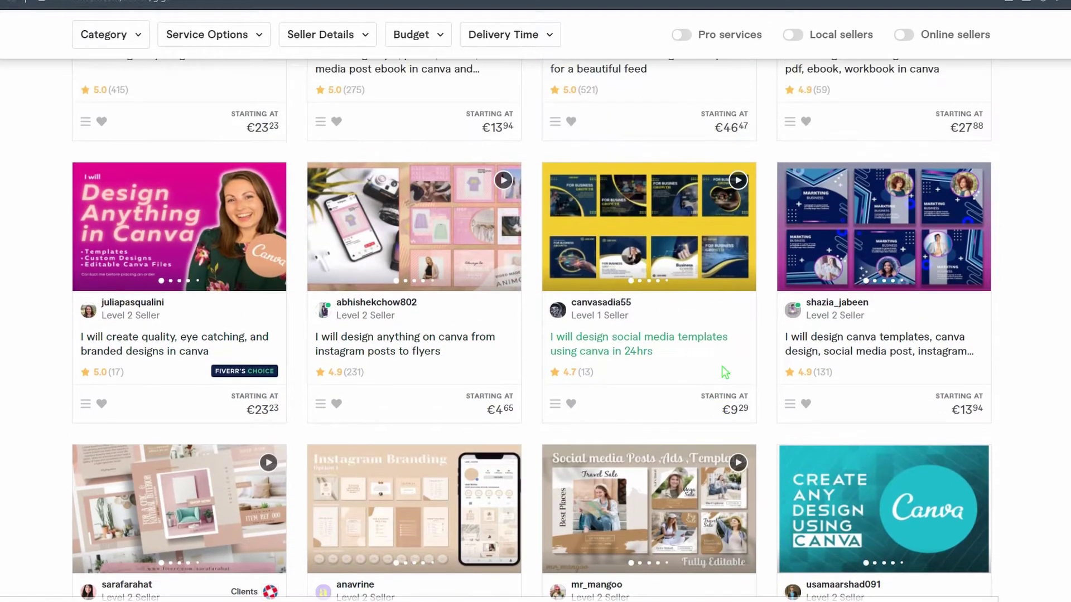
scroll(722, 366, up, 3)
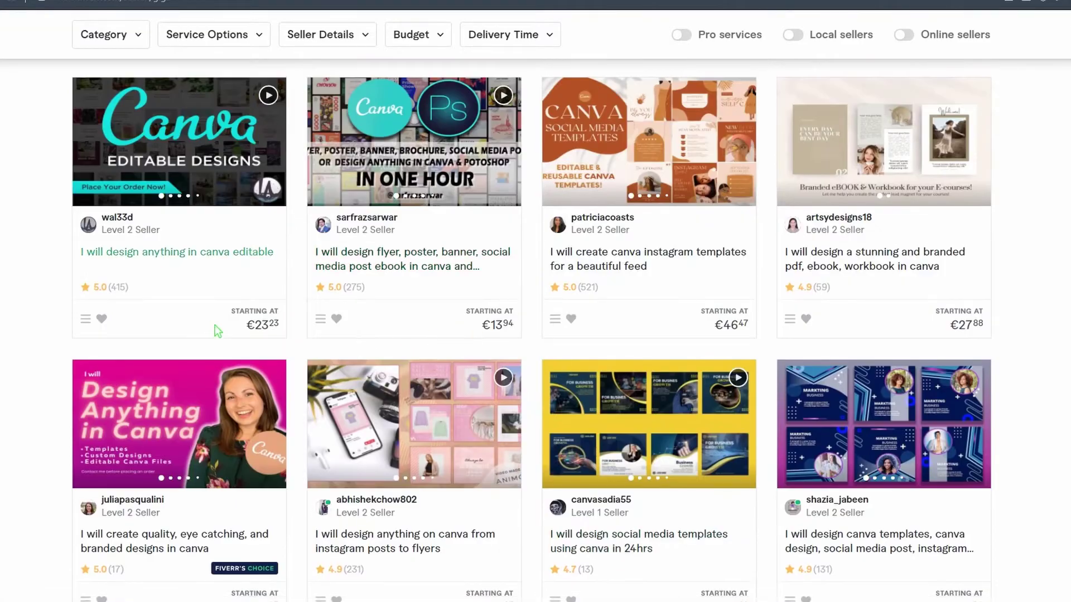
scroll(217, 326, up, 3)
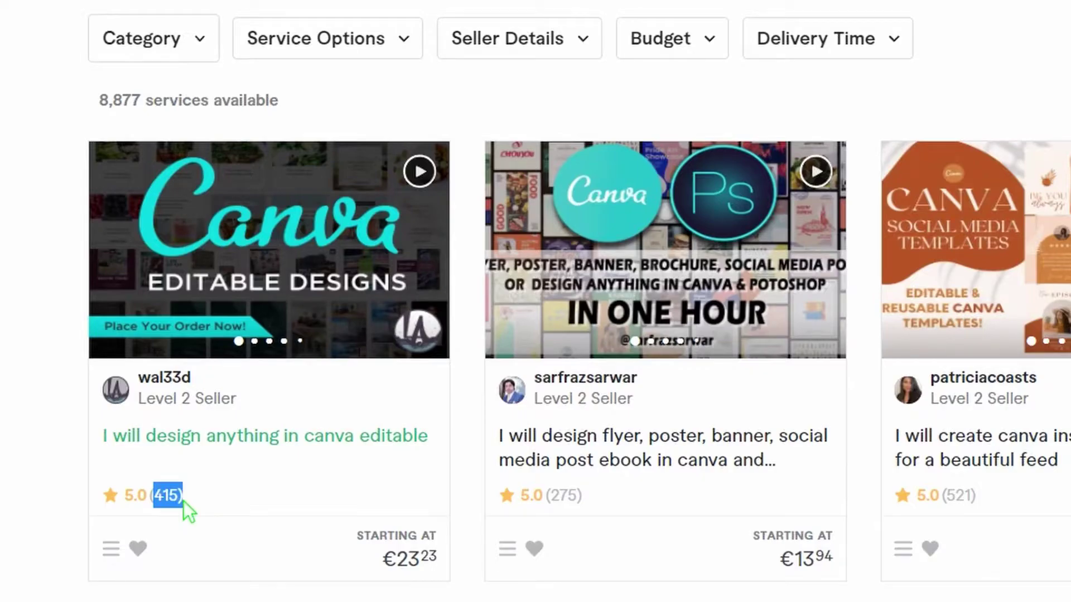
drag(161, 495, 168, 495)
click(186, 502)
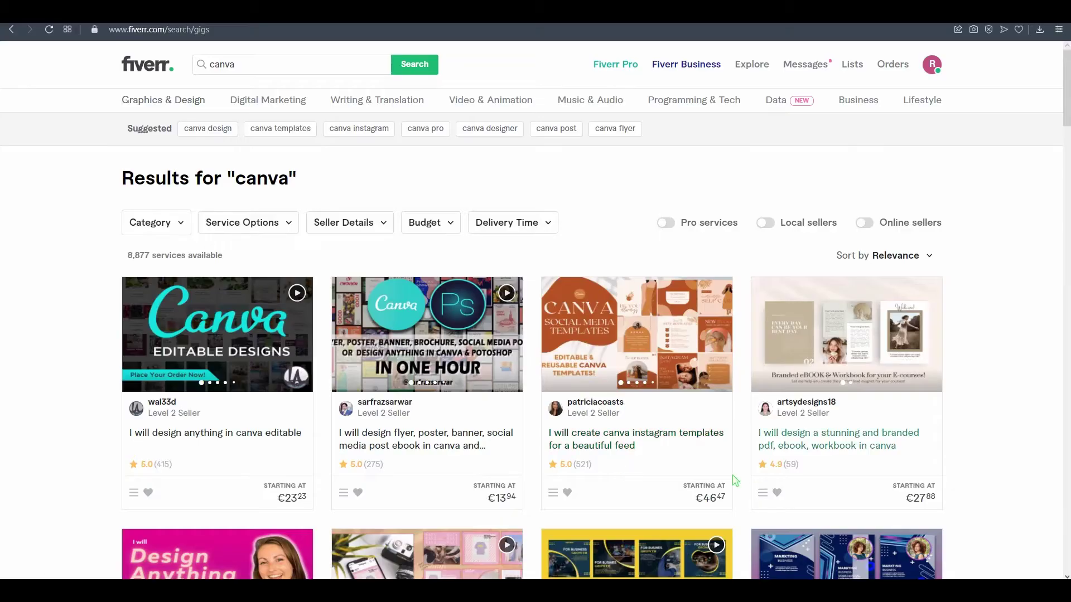
scroll(664, 480, down, 15)
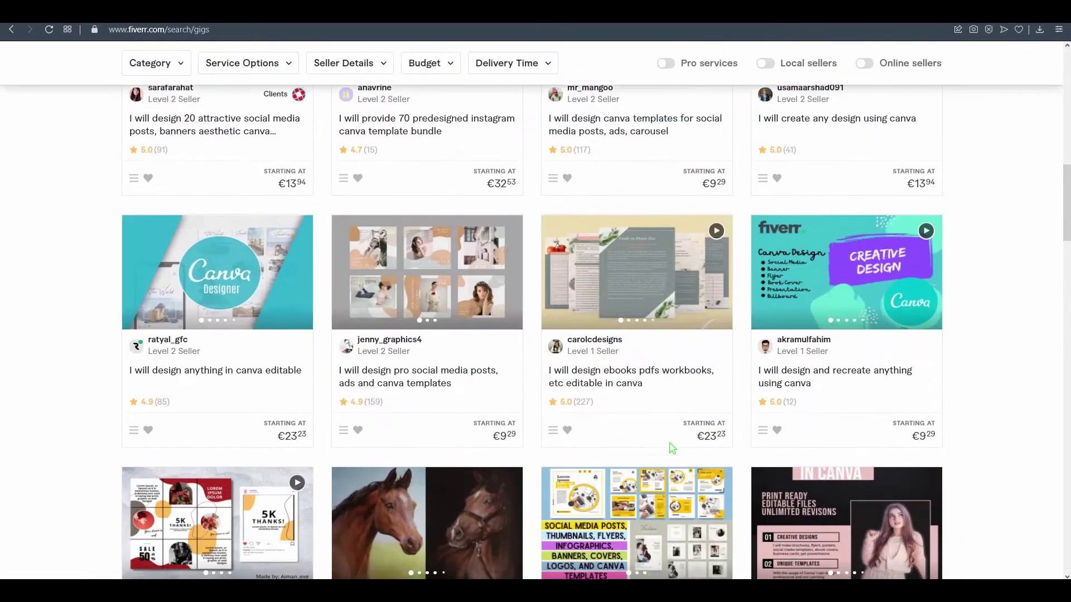
scroll(676, 446, down, 11)
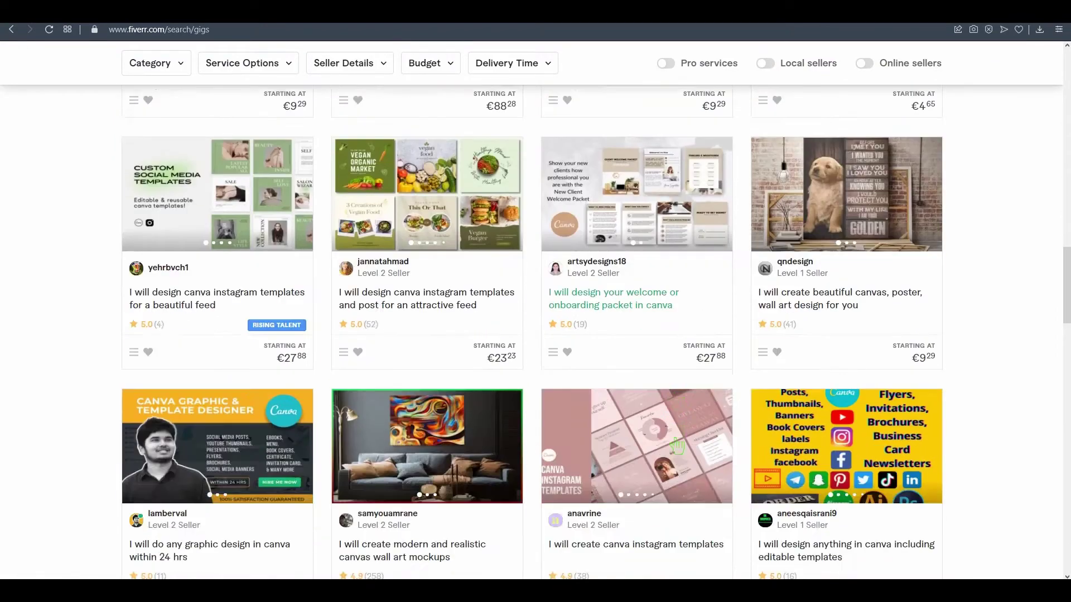
scroll(677, 446, down, 3)
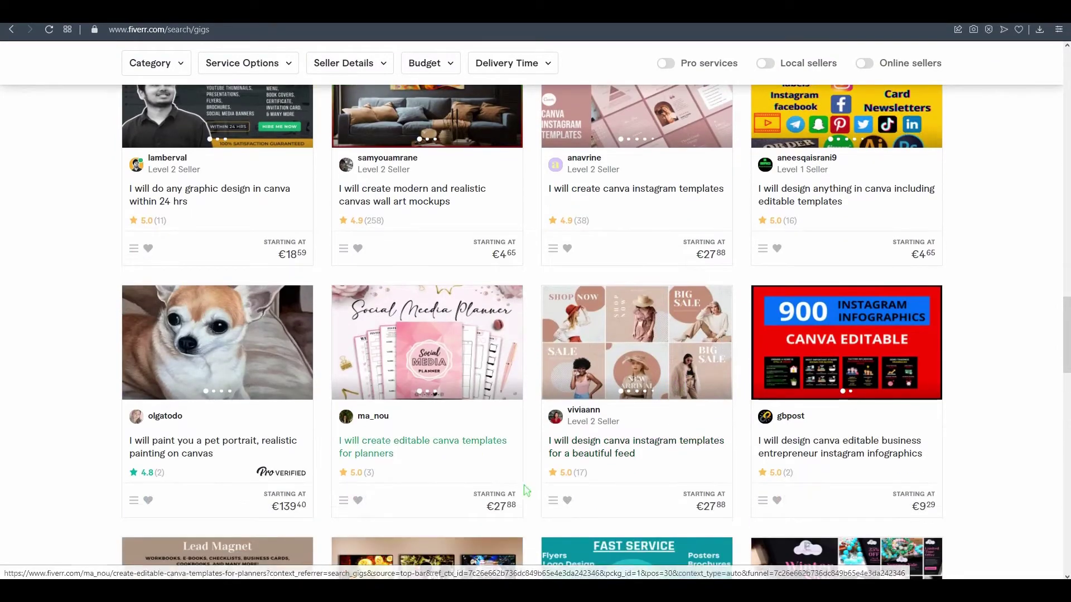
scroll(1014, 335, down, 5)
scroll(987, 311, up, 8)
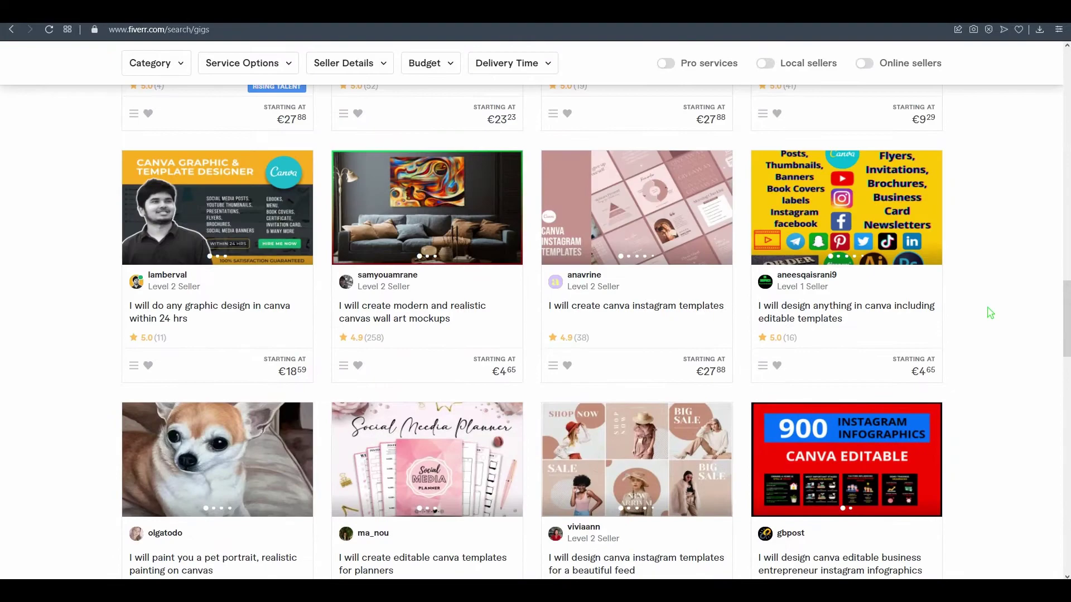
scroll(988, 306, up, 1)
scroll(948, 305, up, 7)
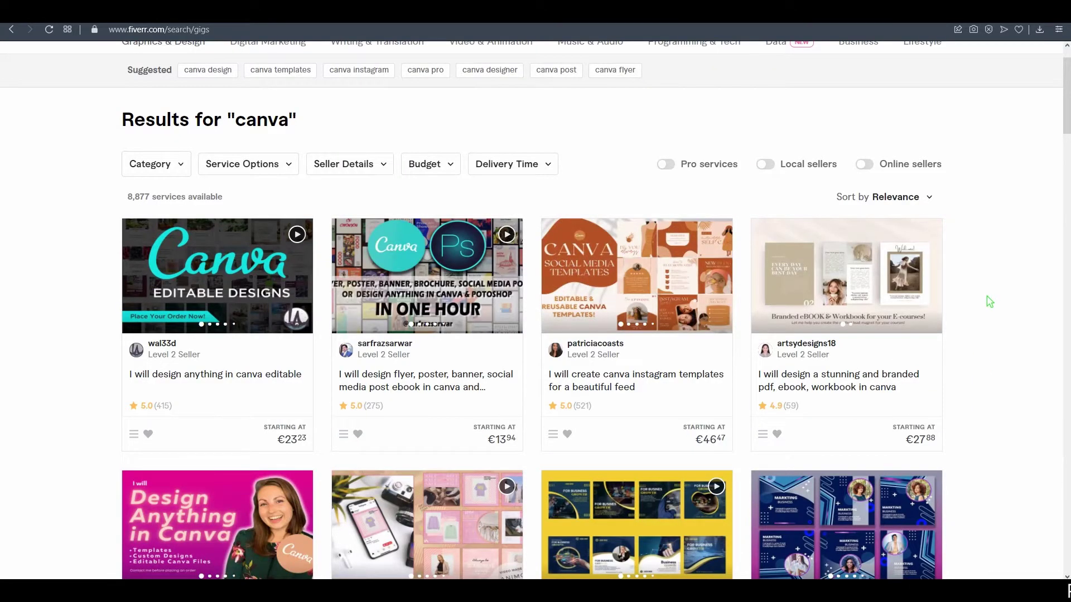
scroll(989, 302, down, 8)
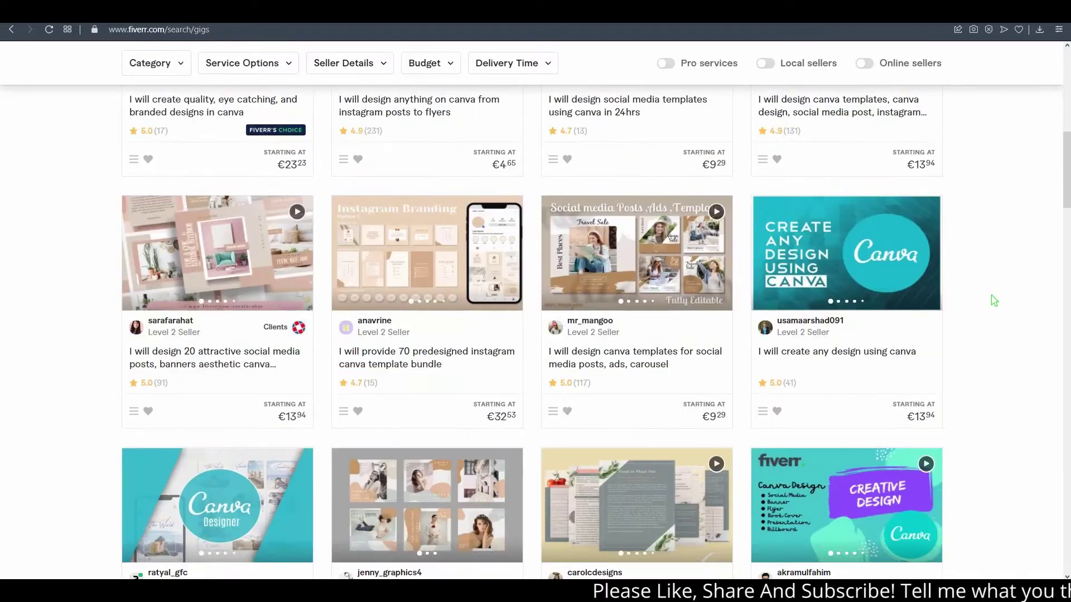
scroll(991, 298, down, 2)
scroll(686, 311, up, 1)
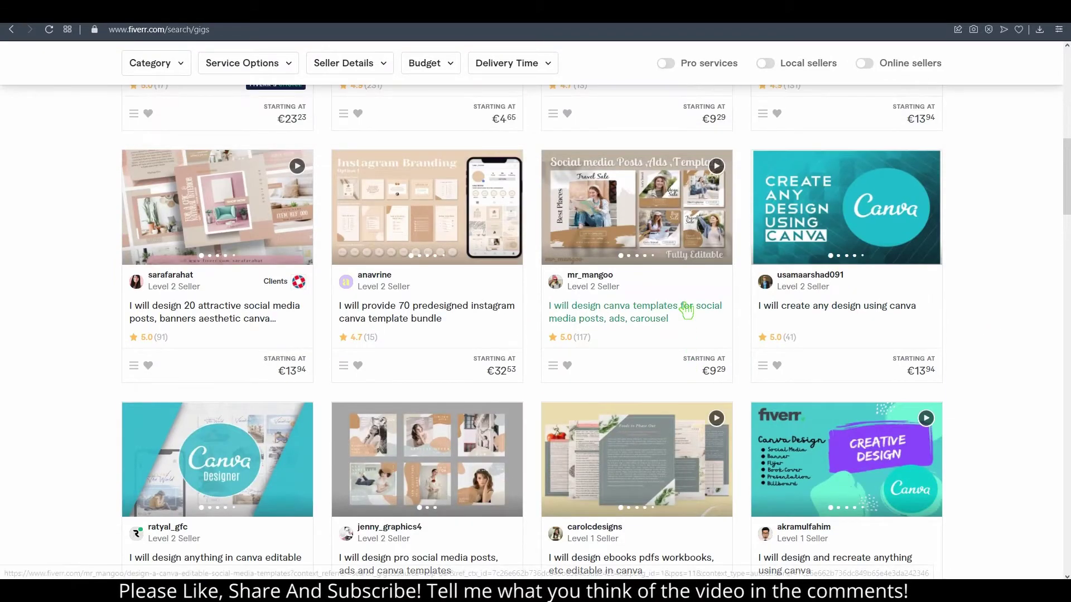
scroll(686, 311, up, 11)
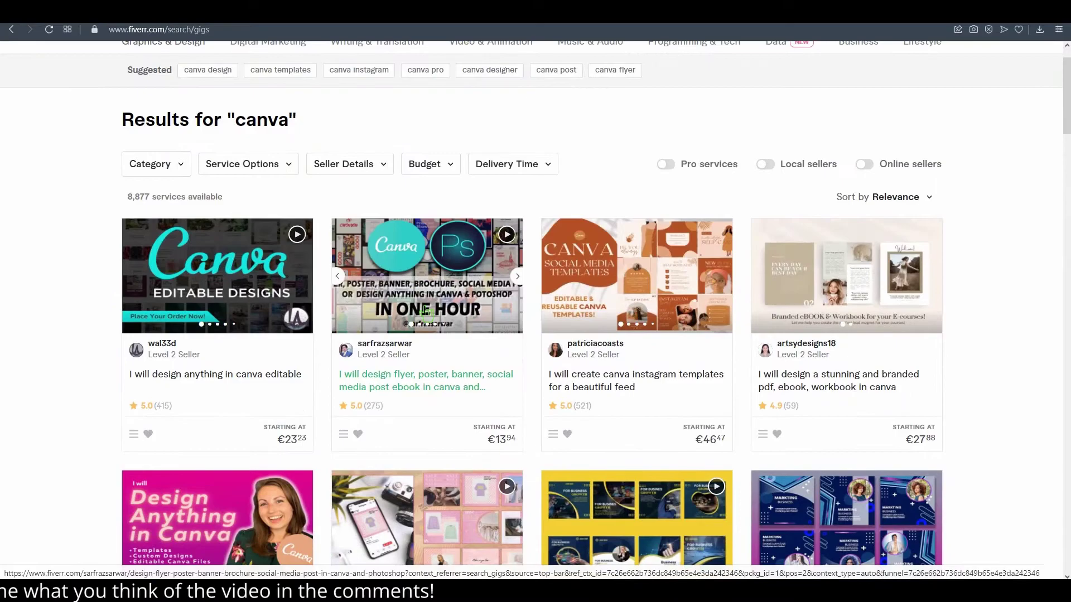
Open the flyer design gig and compare its Standard €46.47 and Premium €92.93 packages
click(425, 311)
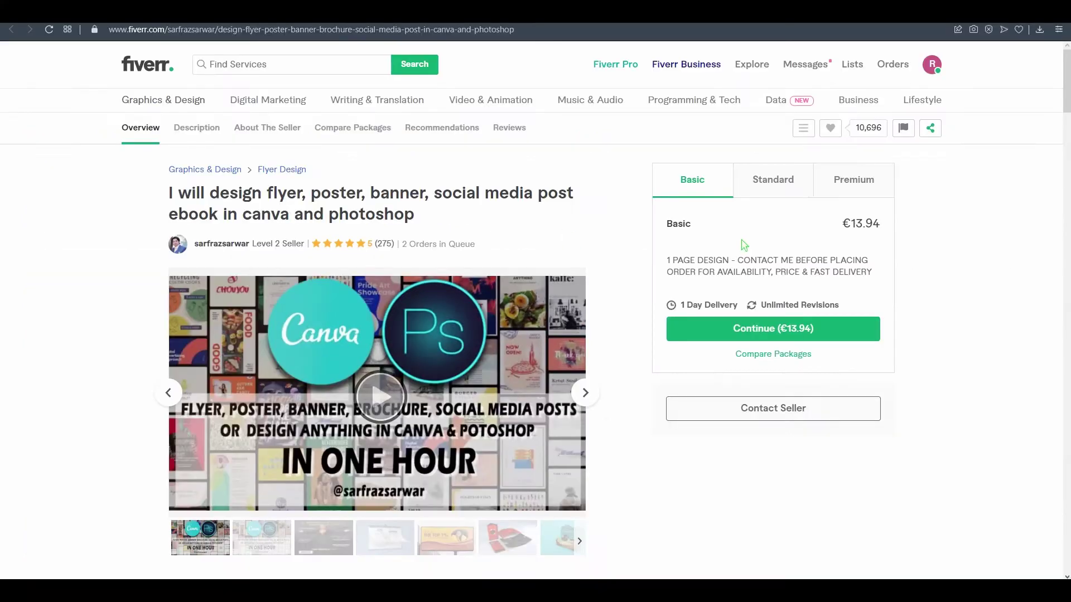
click(877, 224)
click(850, 182)
click(754, 191)
double_click(859, 224)
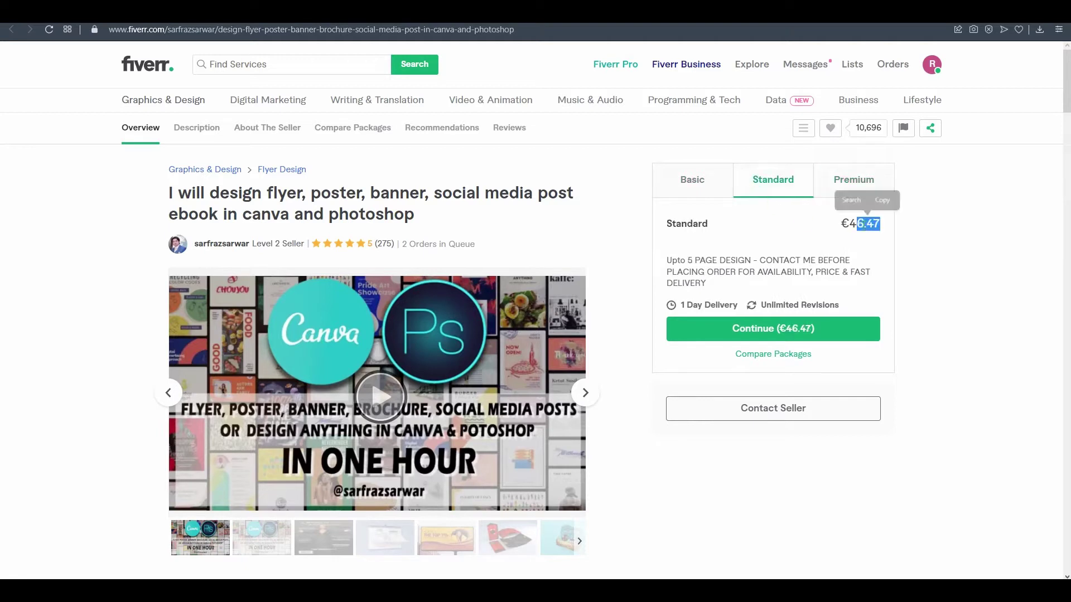
click(864, 244)
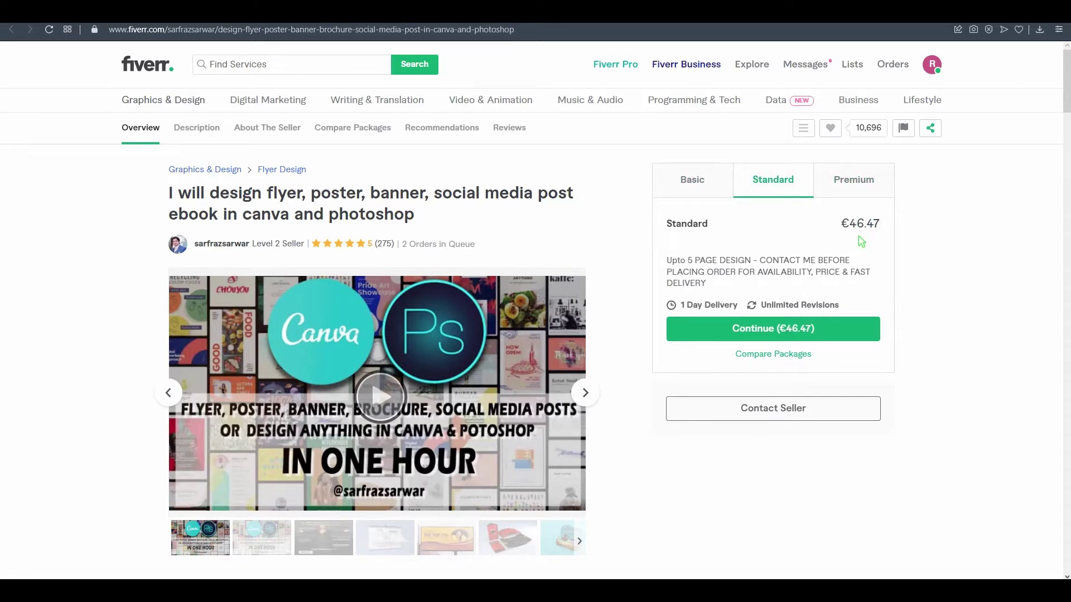
click(828, 184)
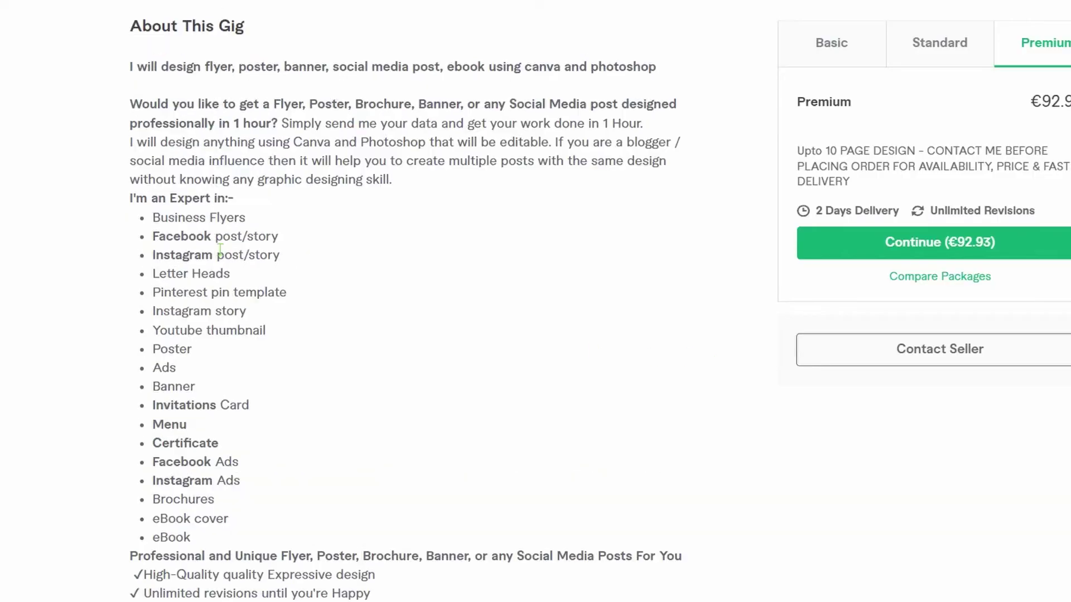
Highlight the Business, Facebook post/story and Instagram post/story services in the description
double_click(173, 218)
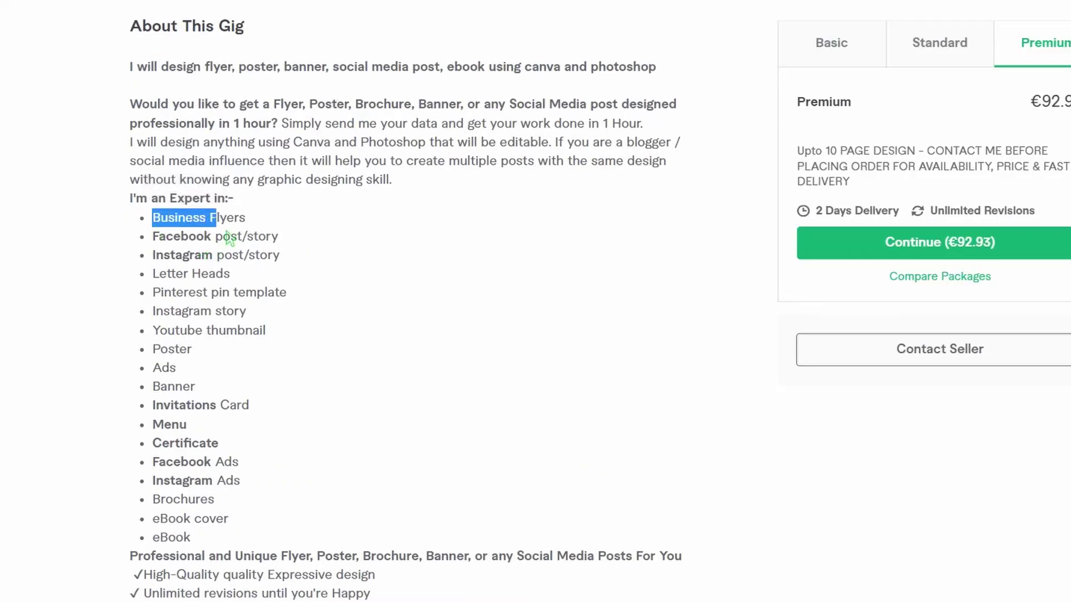
click(151, 241)
drag(150, 237, 280, 234)
drag(144, 260, 289, 256)
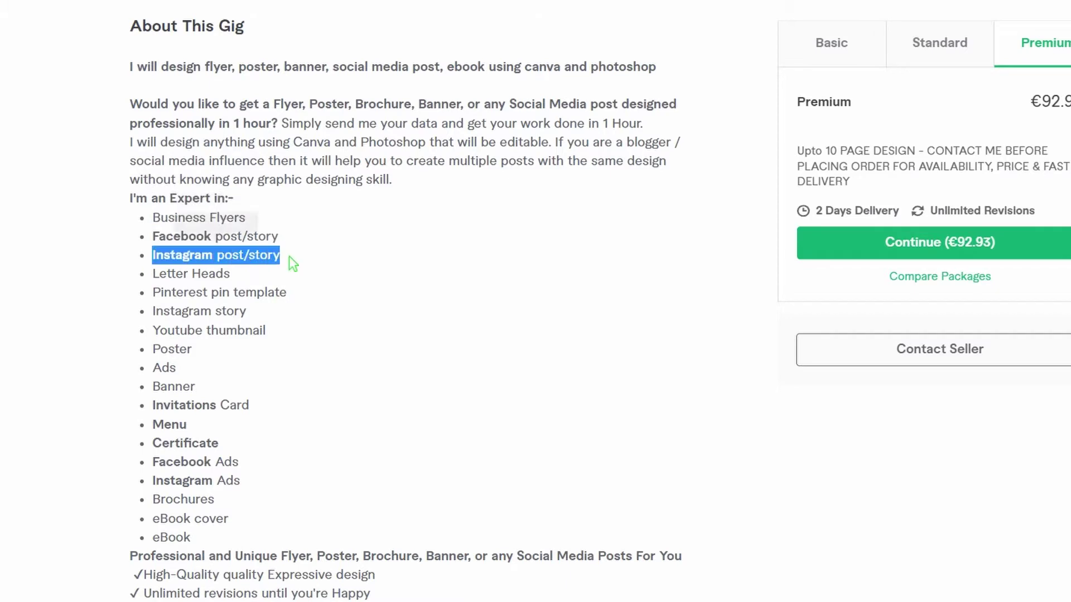
click(170, 307)
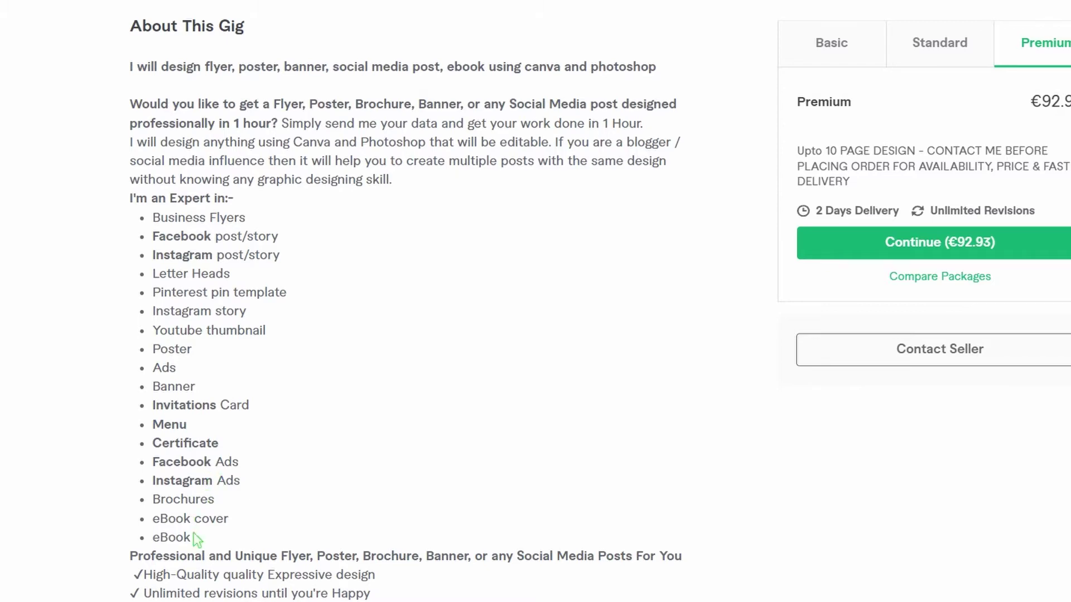
Return to the results, reopen the Canva and Photoshop flyer gig and scroll to About This Gig
scroll(297, 531, up, 5)
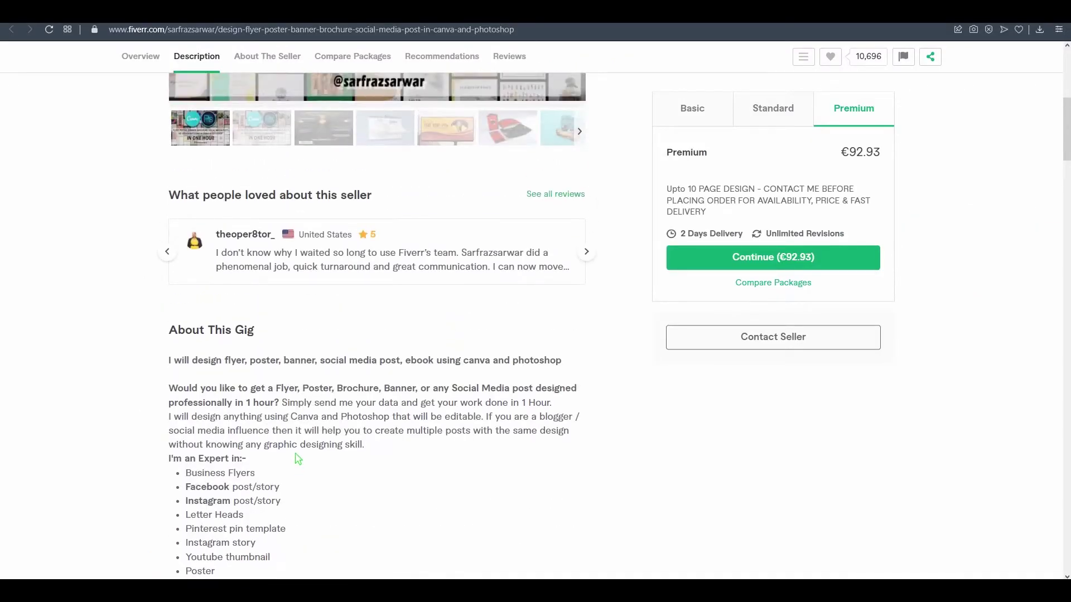
scroll(312, 451, up, 5)
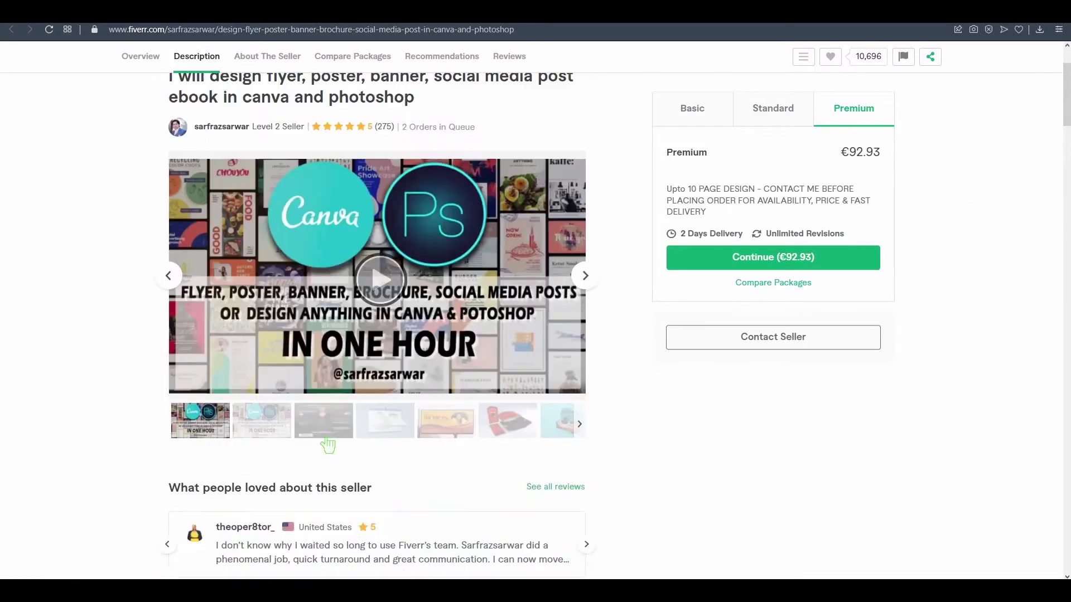
scroll(336, 437, up, 2)
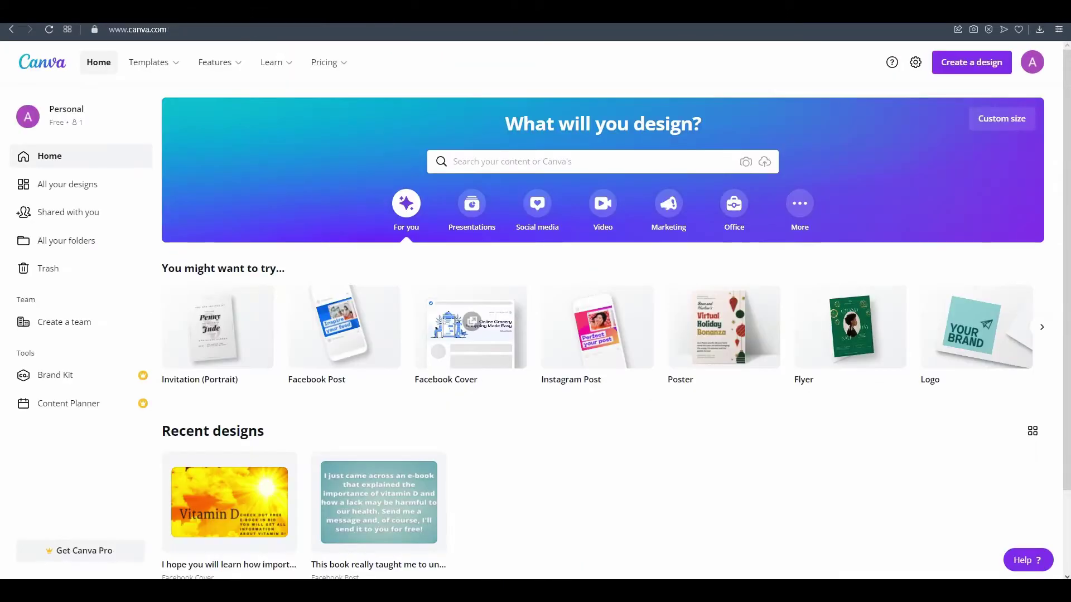
mouse_move(153, 62)
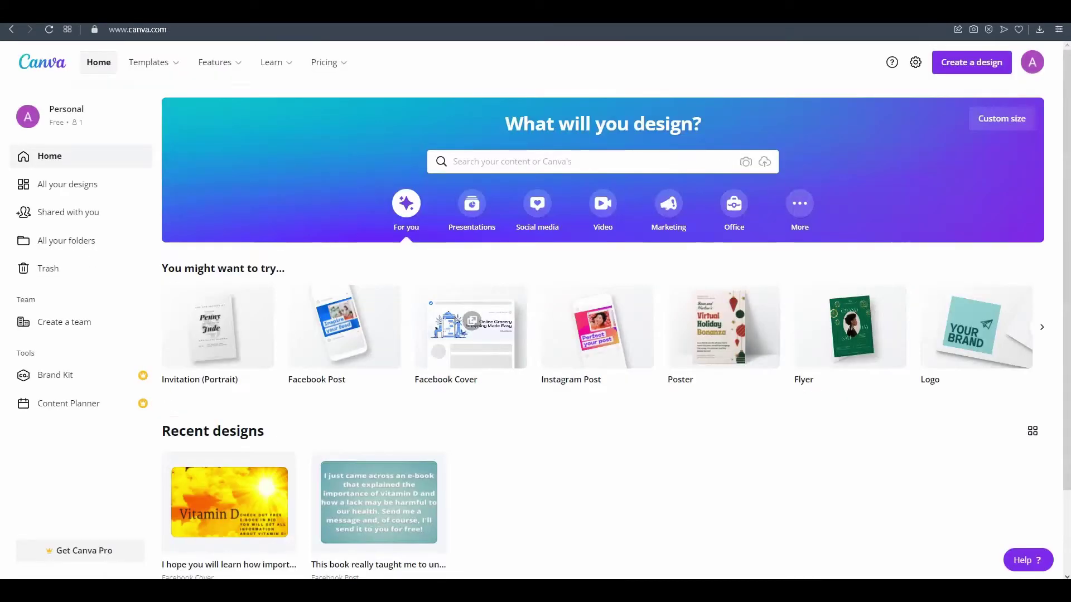
scroll(268, 78, down, 1)
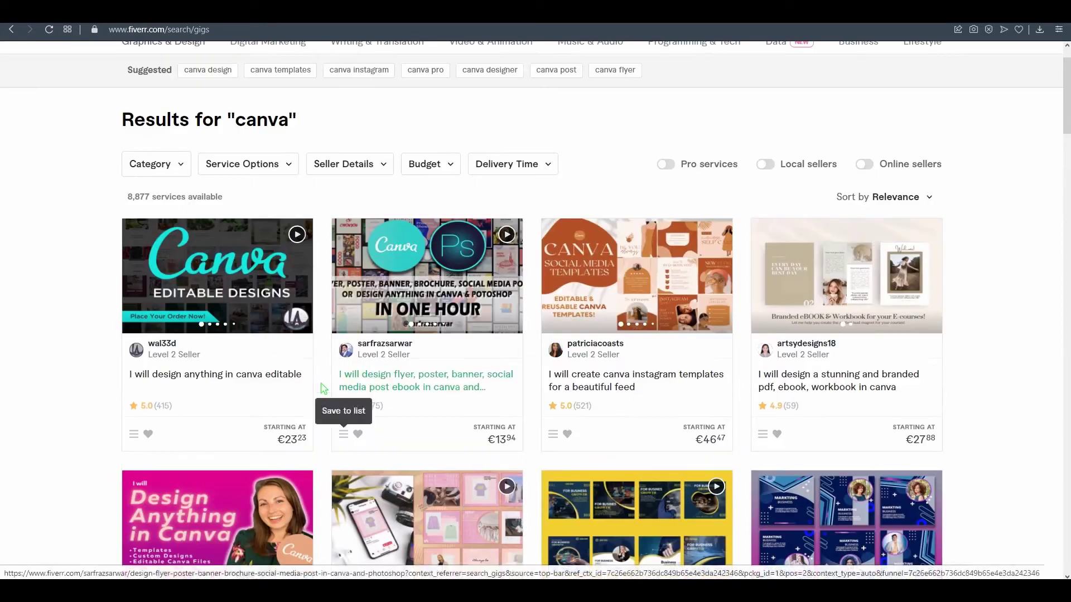
click(357, 373)
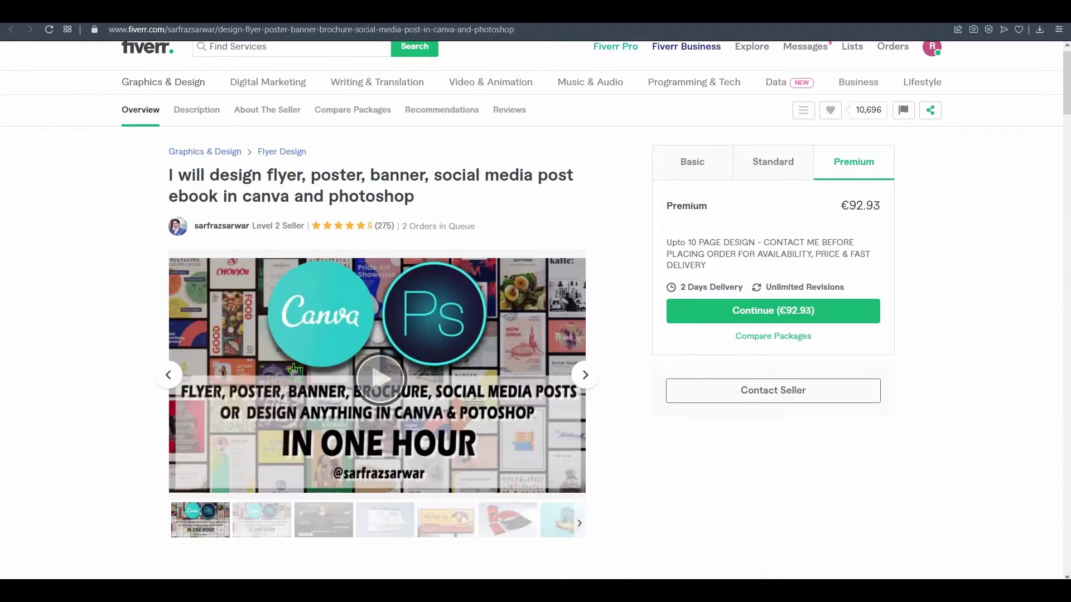
scroll(281, 384, down, 10)
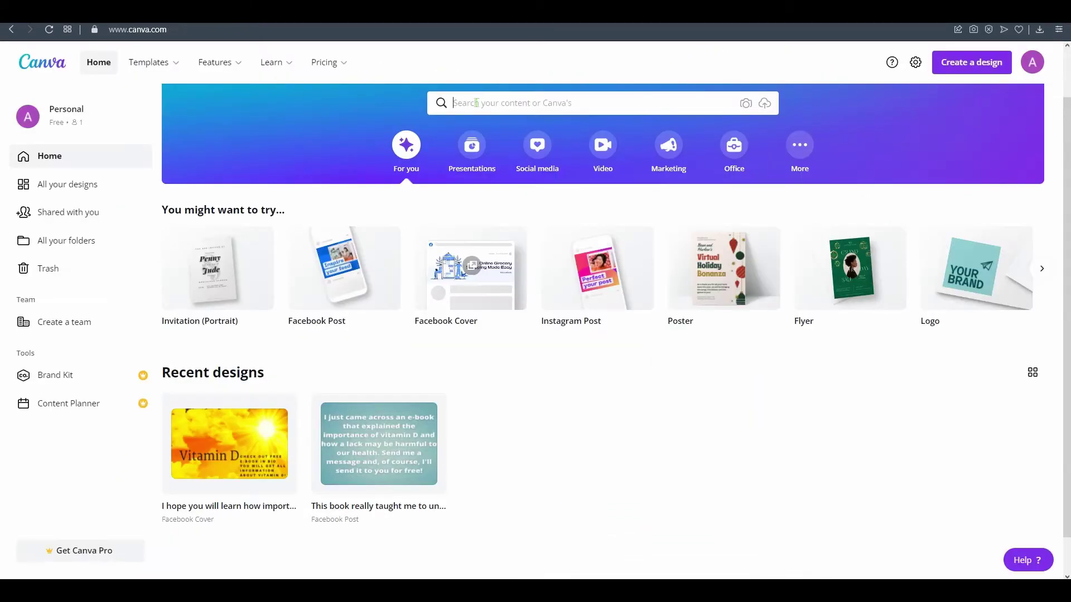
Search Canva templates for 'business flyers'
click(476, 103)
text(bu)
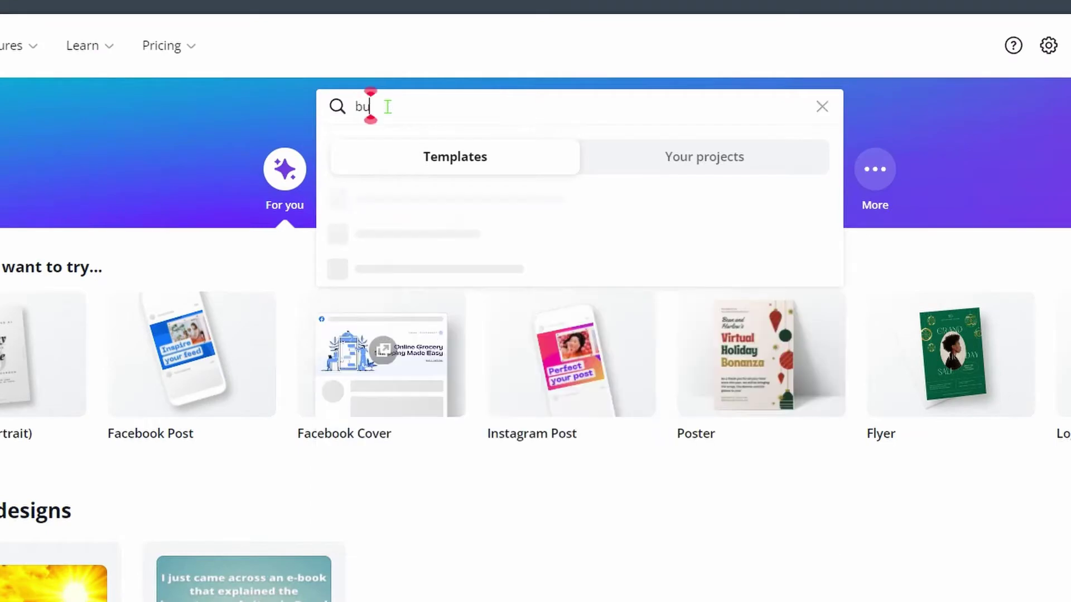
text(siness fl)
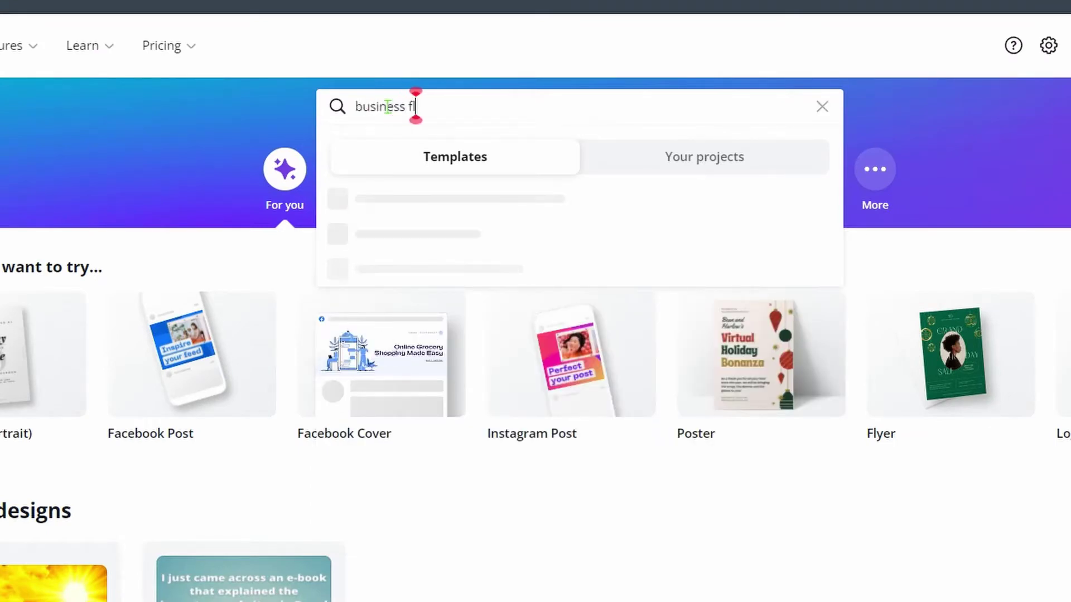
text(yers)
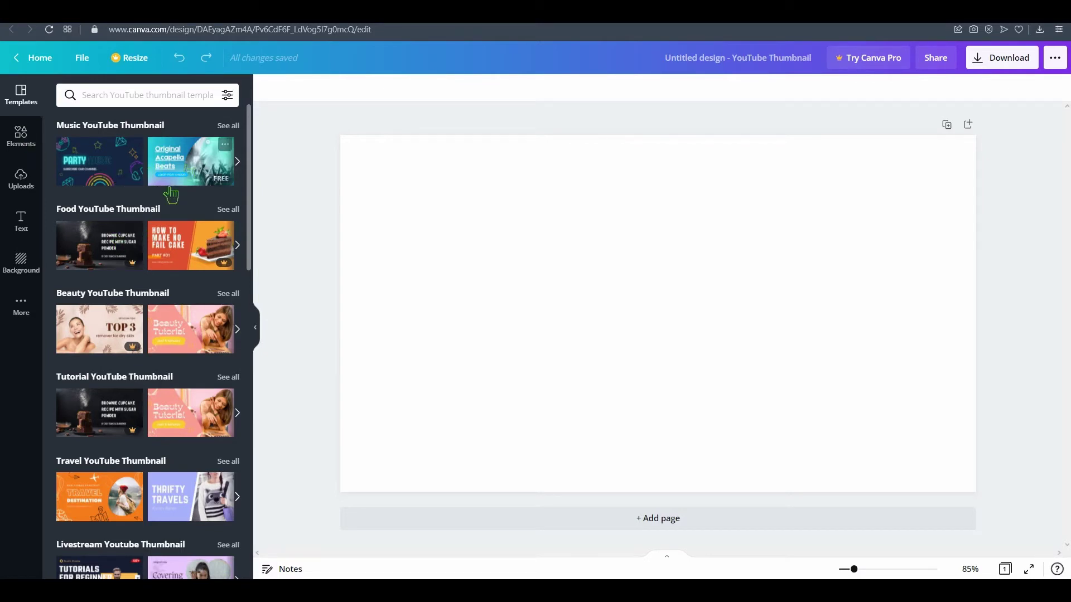
Scroll through the template results in the Templates panel
scroll(226, 276, down, 2)
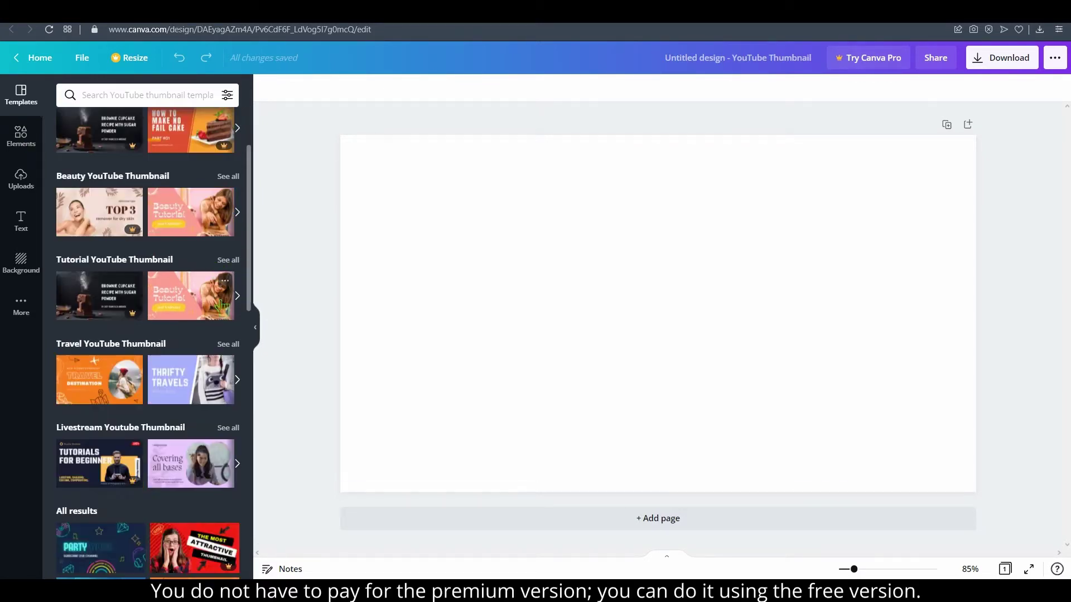
scroll(134, 306, down, 2)
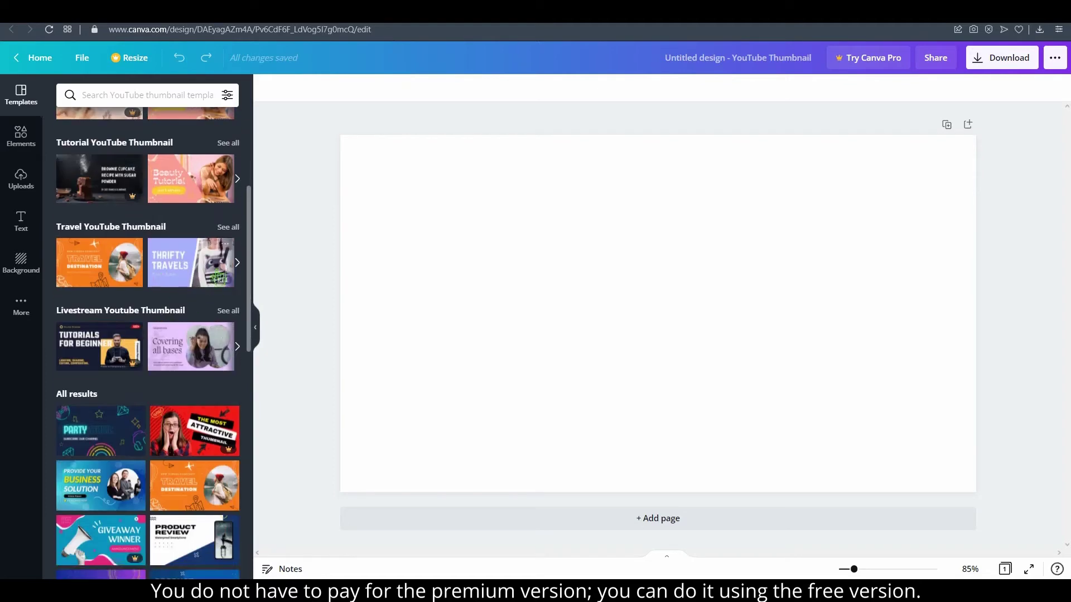
scroll(159, 262, down, 2)
scroll(159, 262, down, 3)
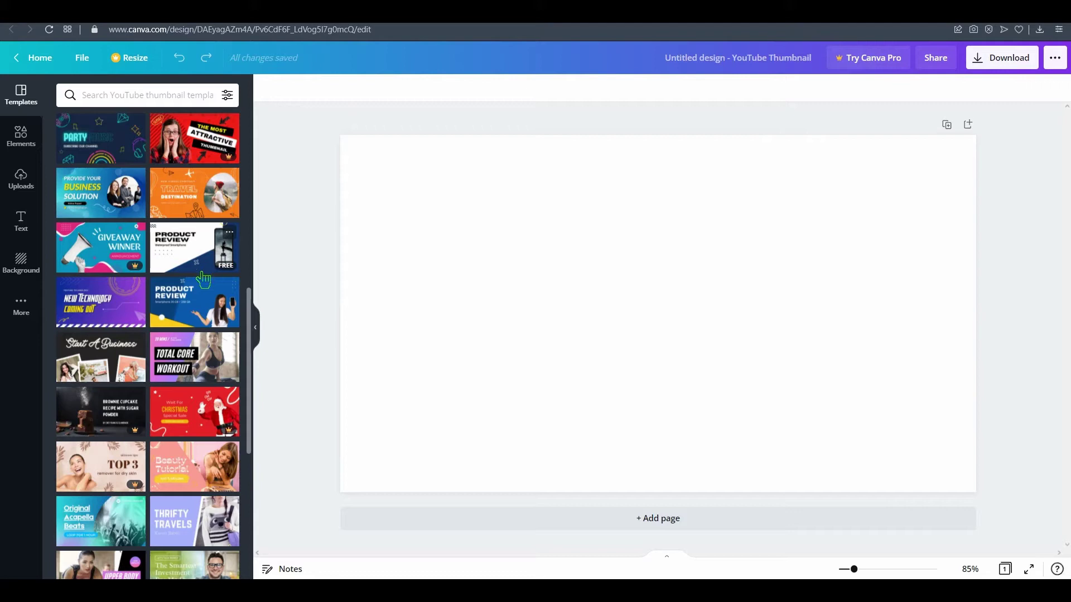
scroll(226, 352, down, 3)
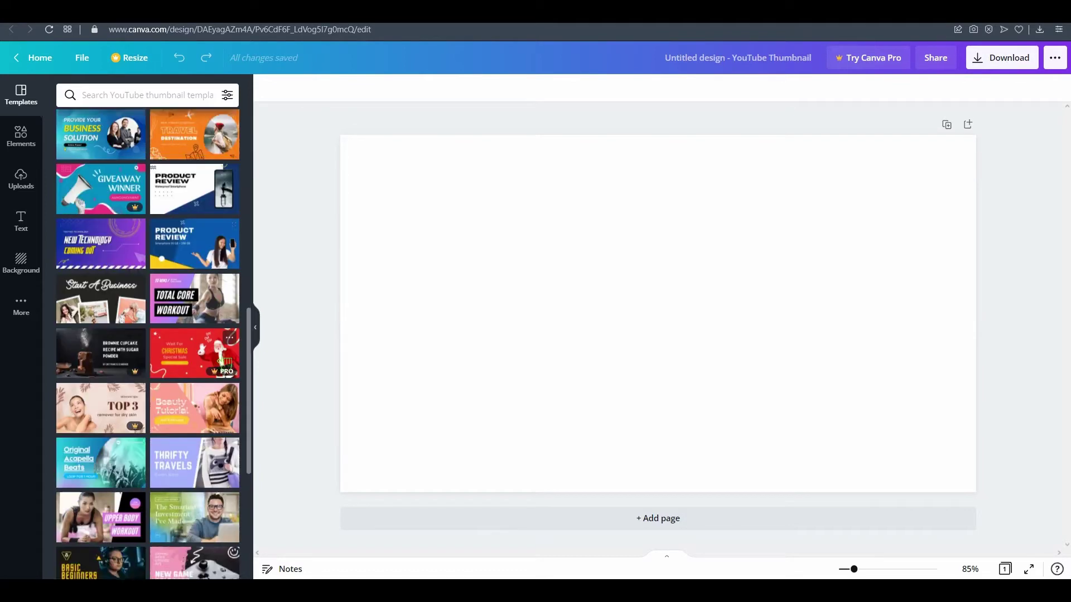
scroll(229, 359, down, 3)
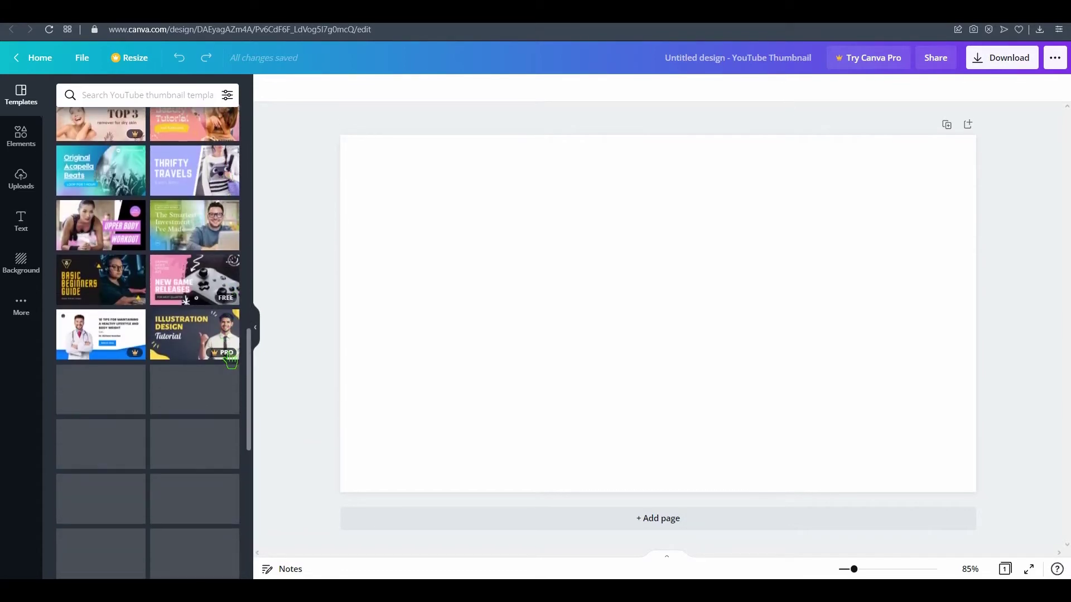
scroll(226, 357, up, 4)
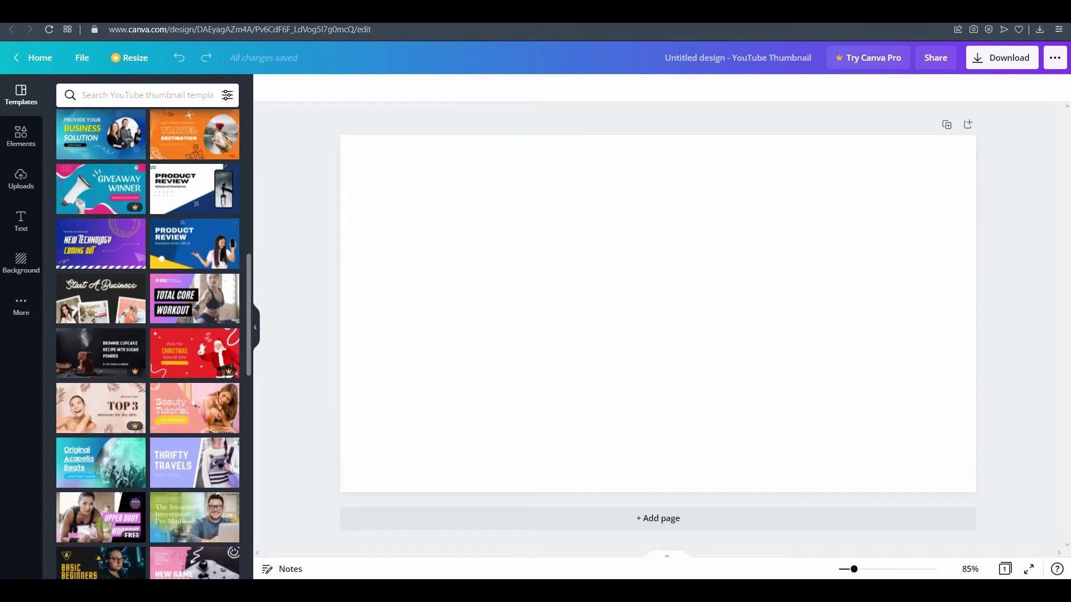
scroll(191, 385, up, 4)
scroll(187, 374, up, 2)
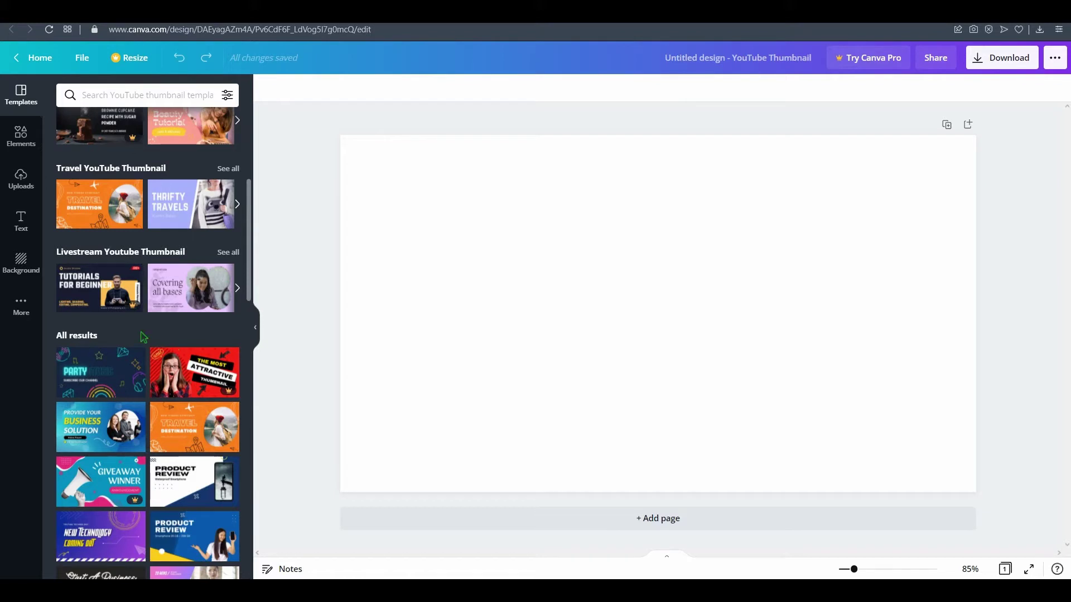
scroll(142, 336, up, 5)
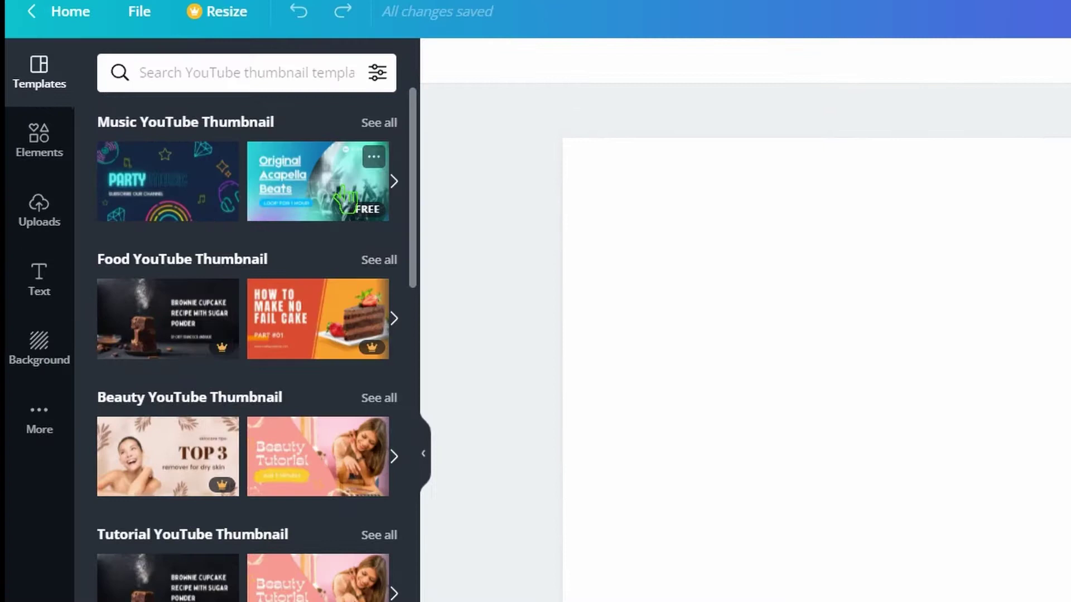
Look through the Elements, Uploads, Text and Background sidebar panels
click(63, 155)
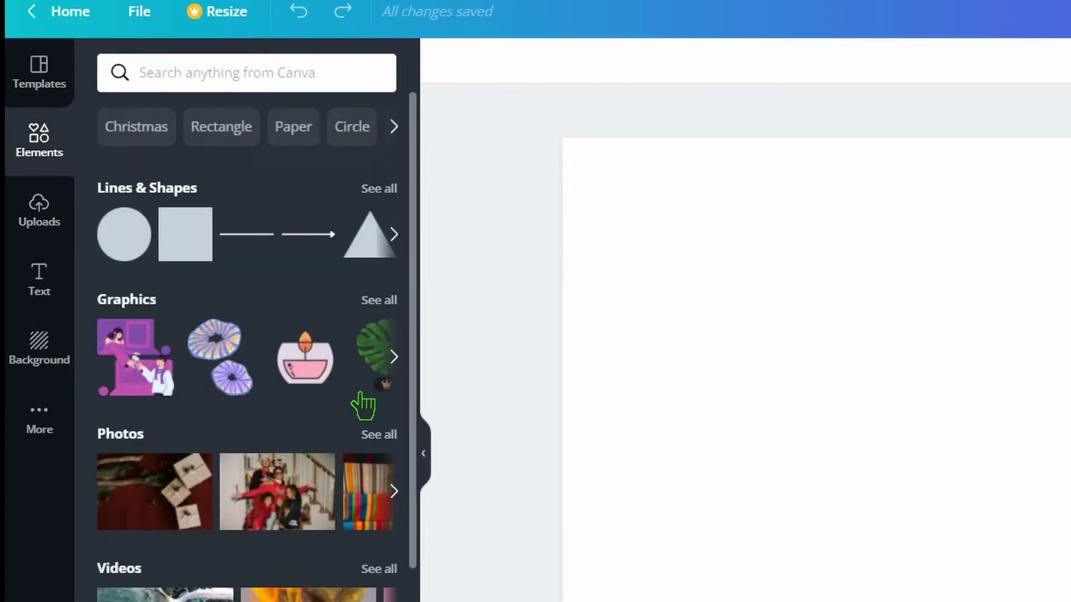
click(28, 226)
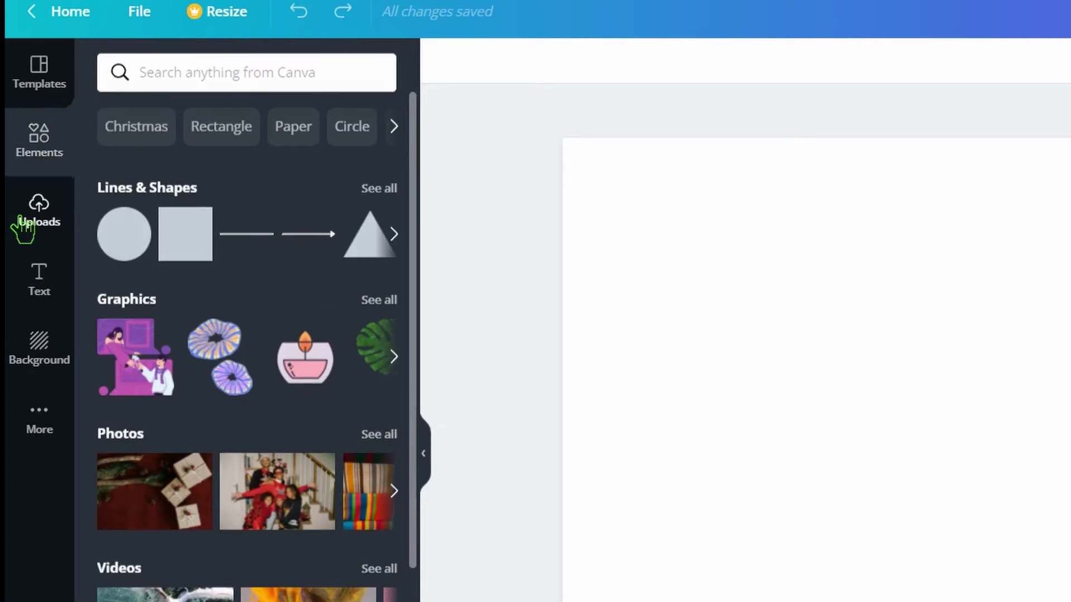
click(47, 301)
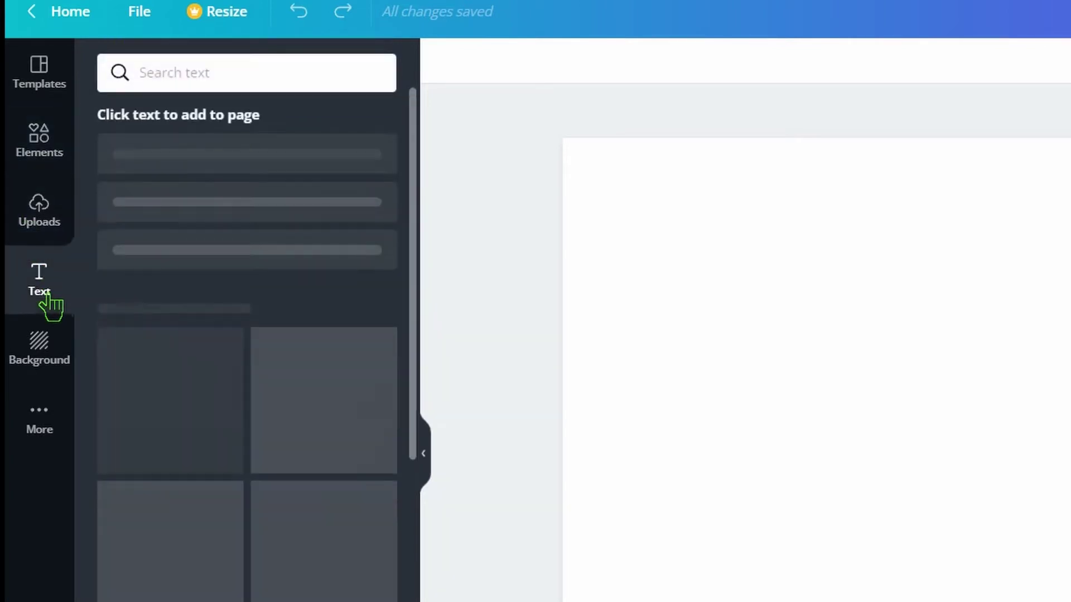
click(45, 357)
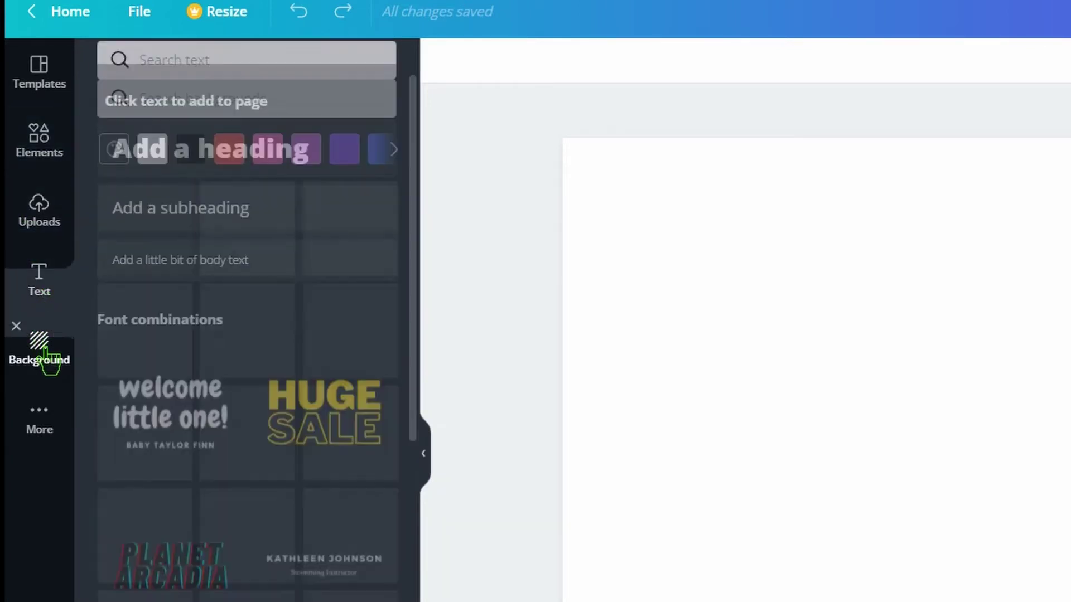
scroll(245, 290, down, 2)
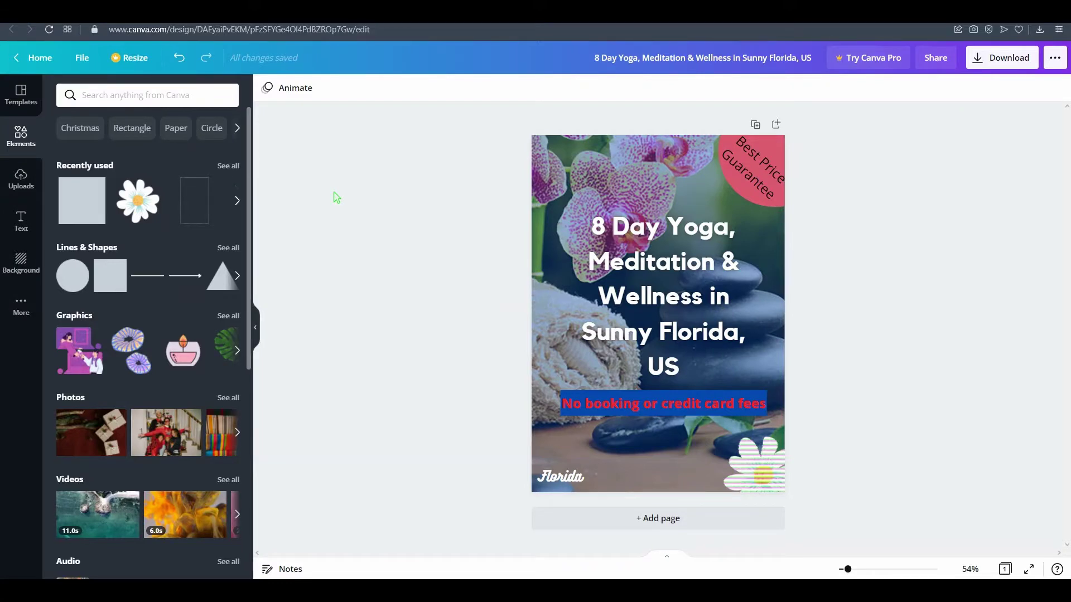
Bring up the Business Flyer template results and scroll through them
click(20, 94)
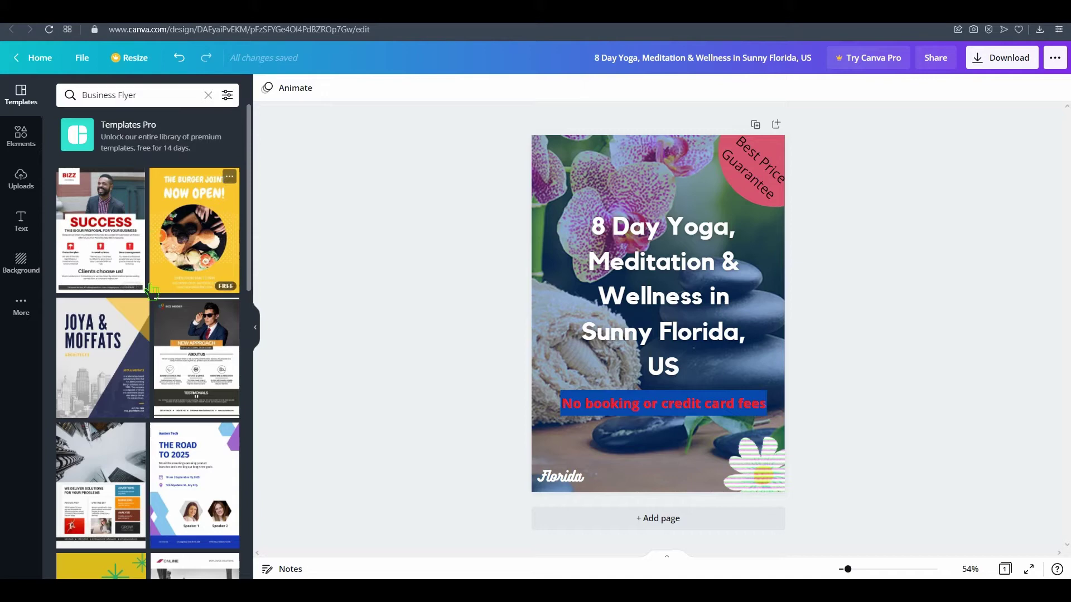
scroll(126, 268, down, 5)
scroll(132, 296, down, 4)
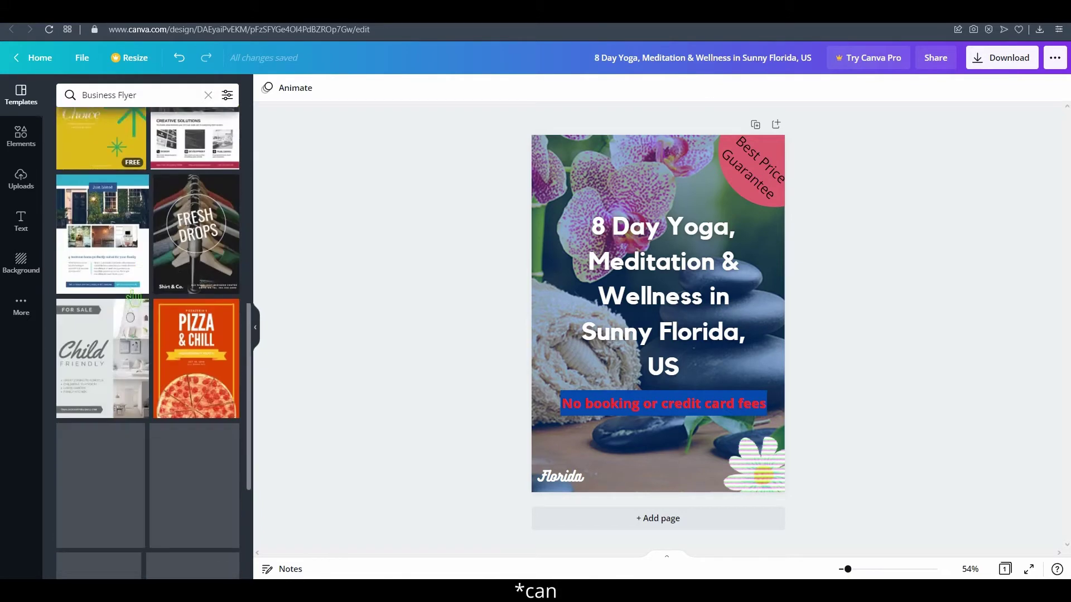
scroll(132, 296, up, 6)
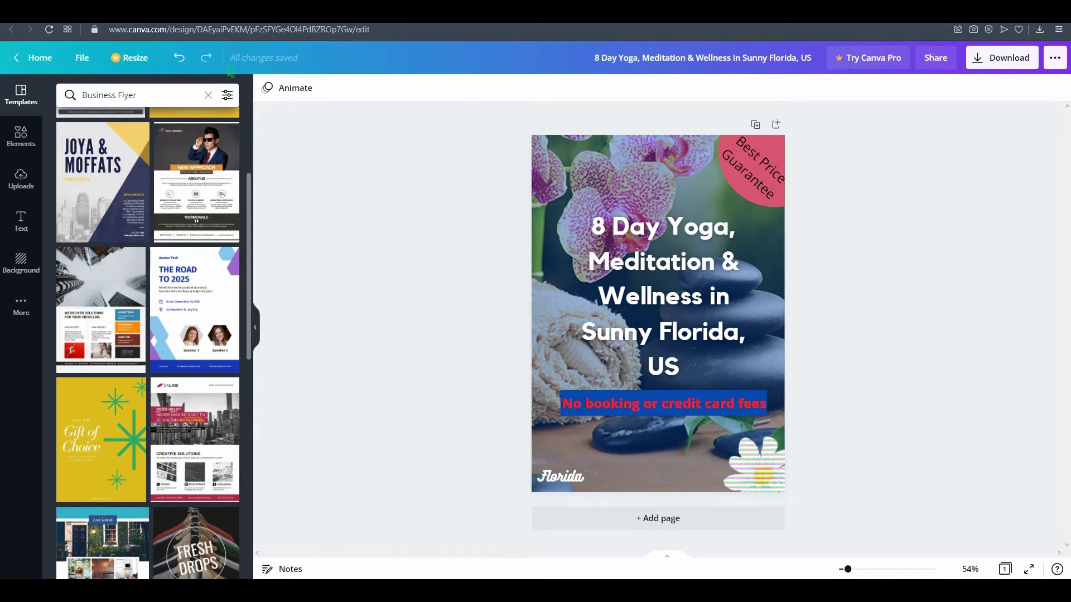
scroll(211, 345, down, 12)
scroll(212, 343, up, 6)
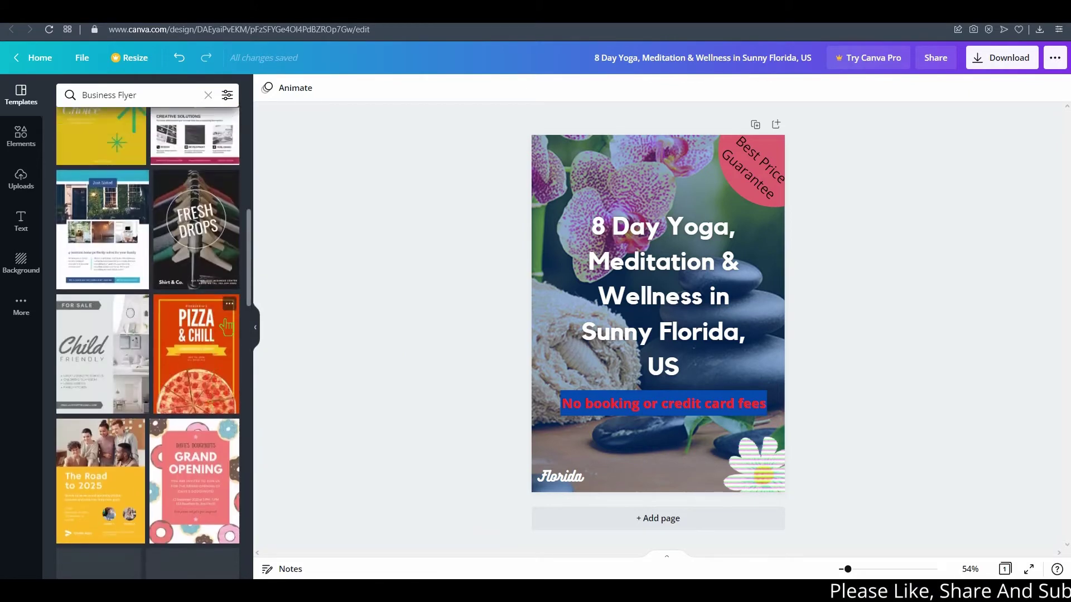
scroll(226, 329, up, 8)
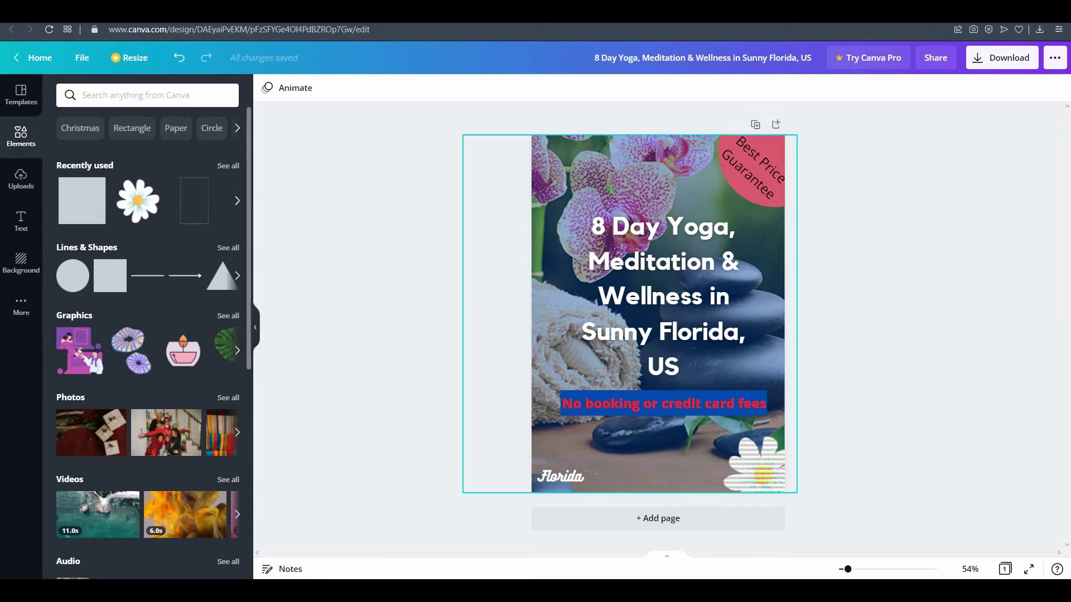
key(ctrl+Tab)
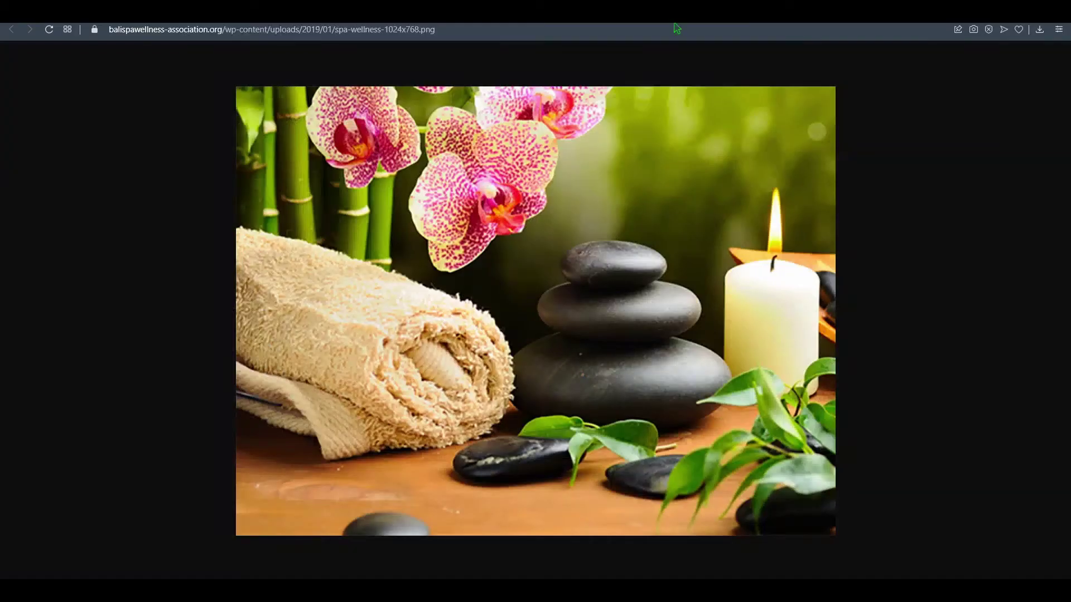
key(ctrl+Tab)
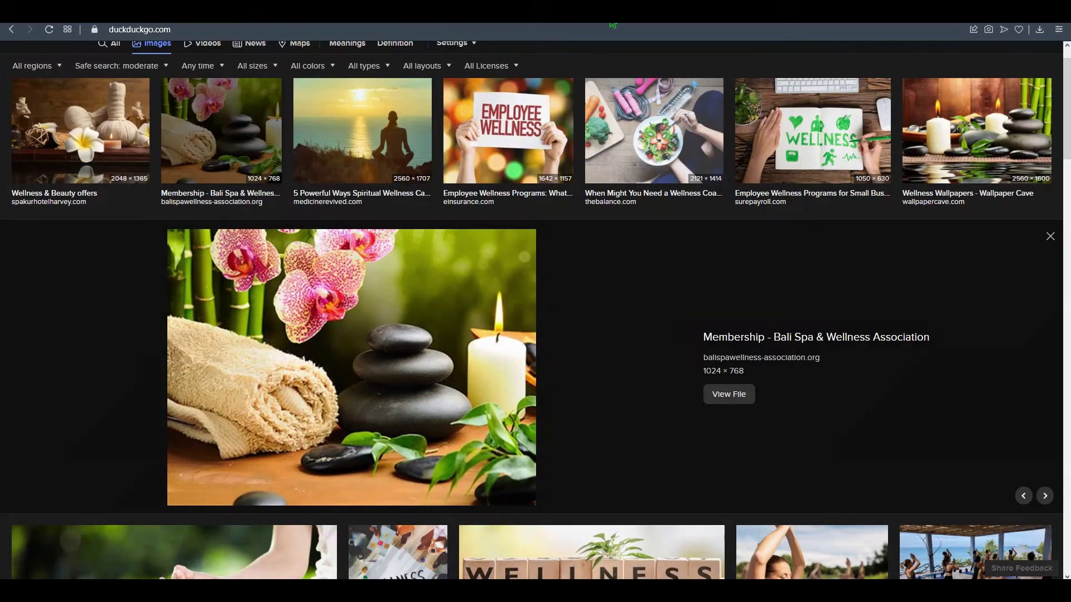
scroll(279, 140, up, 1)
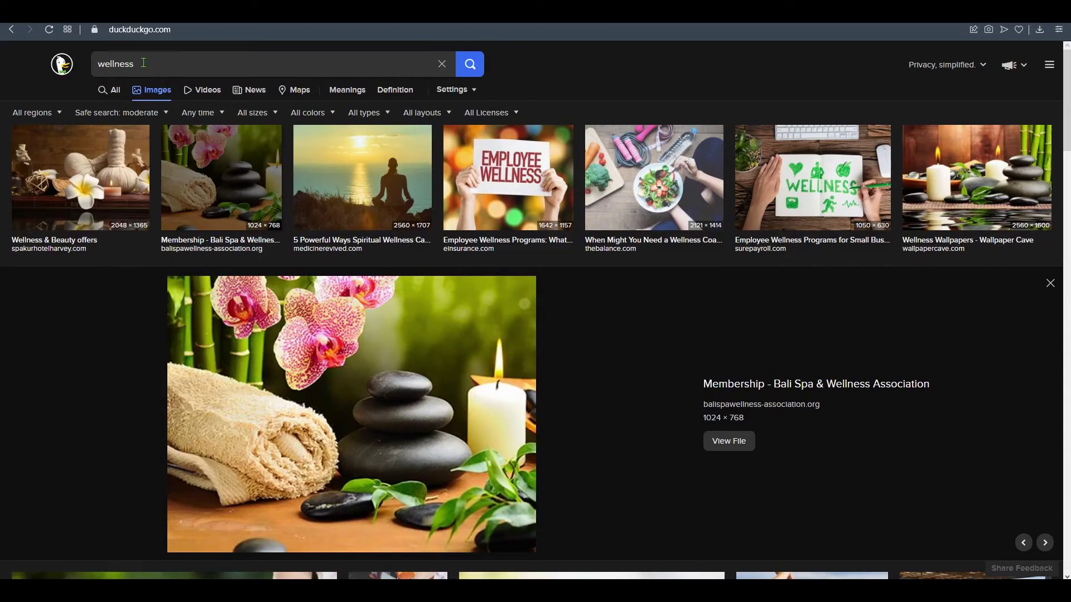
key(ctrl+Tab)
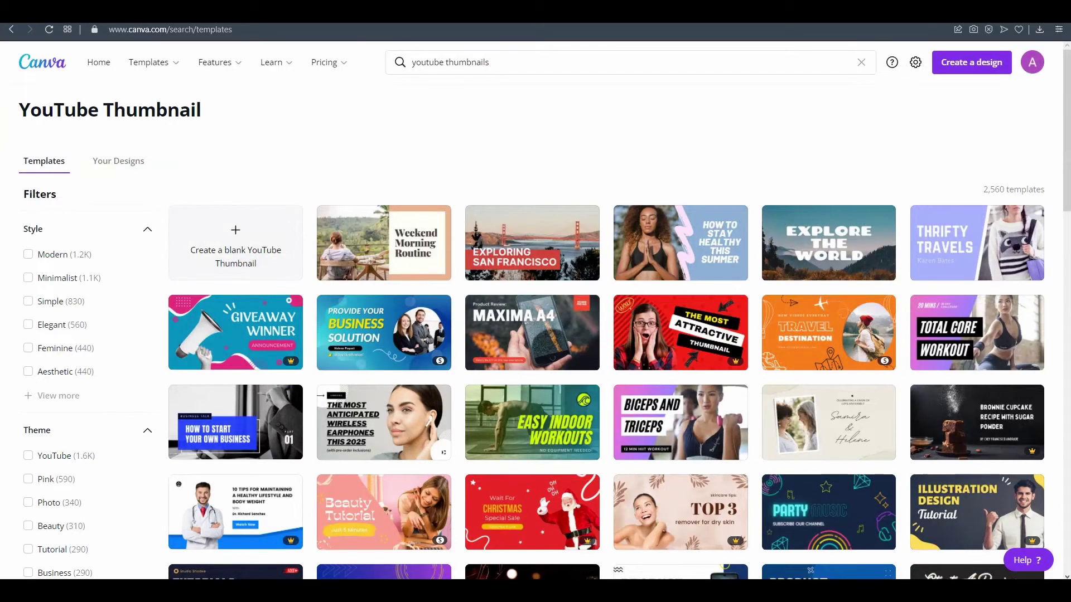
key(ctrl+Tab)
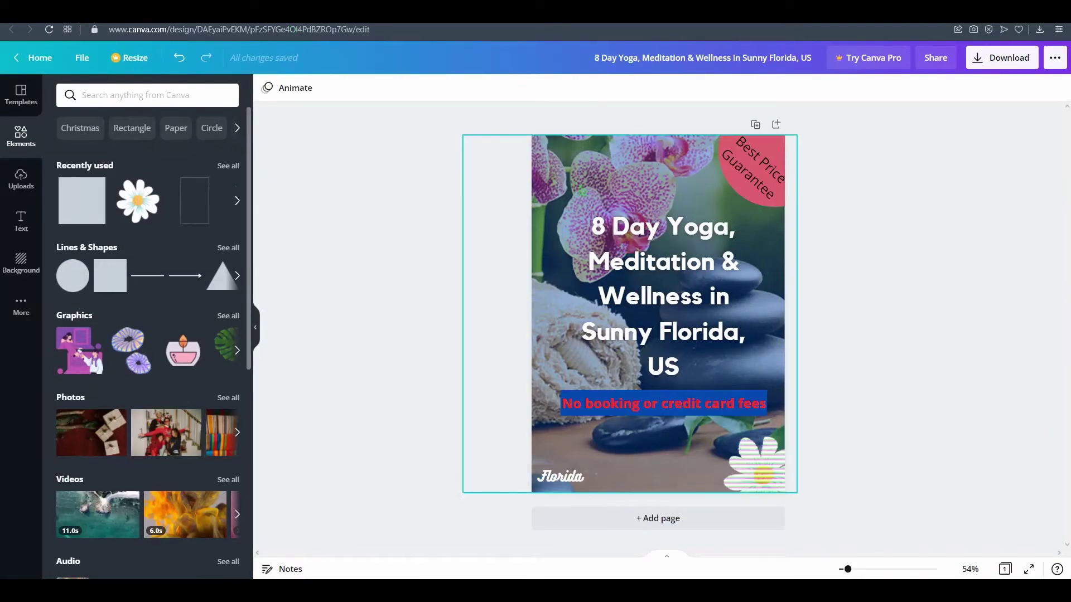
Open and dismiss the options menu of page 1's background photo without changing anything
click(581, 190)
right_click(582, 190)
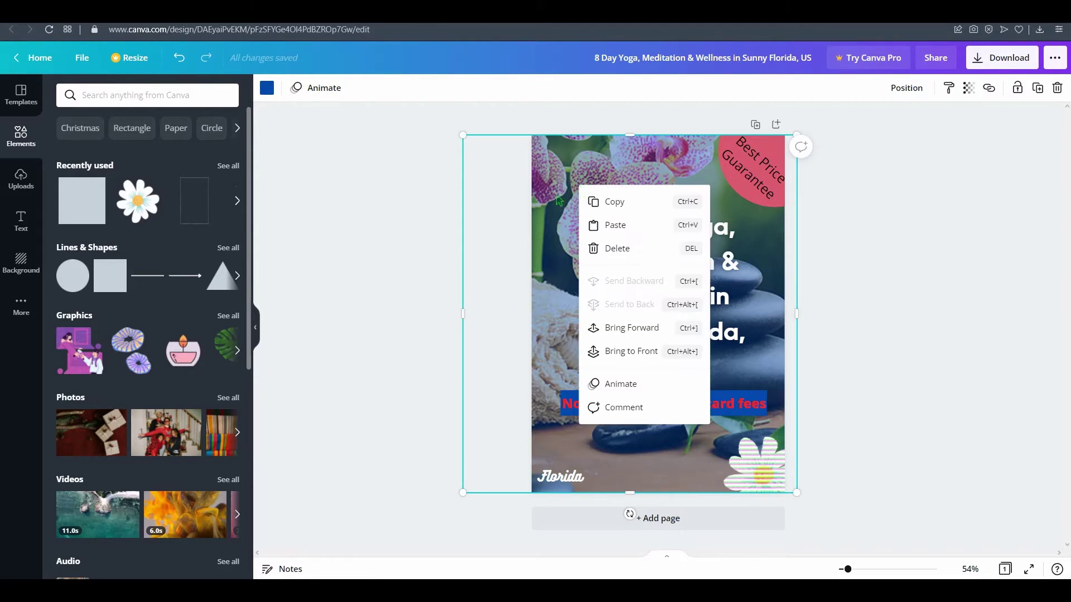
click(563, 201)
right_click(565, 202)
click(552, 203)
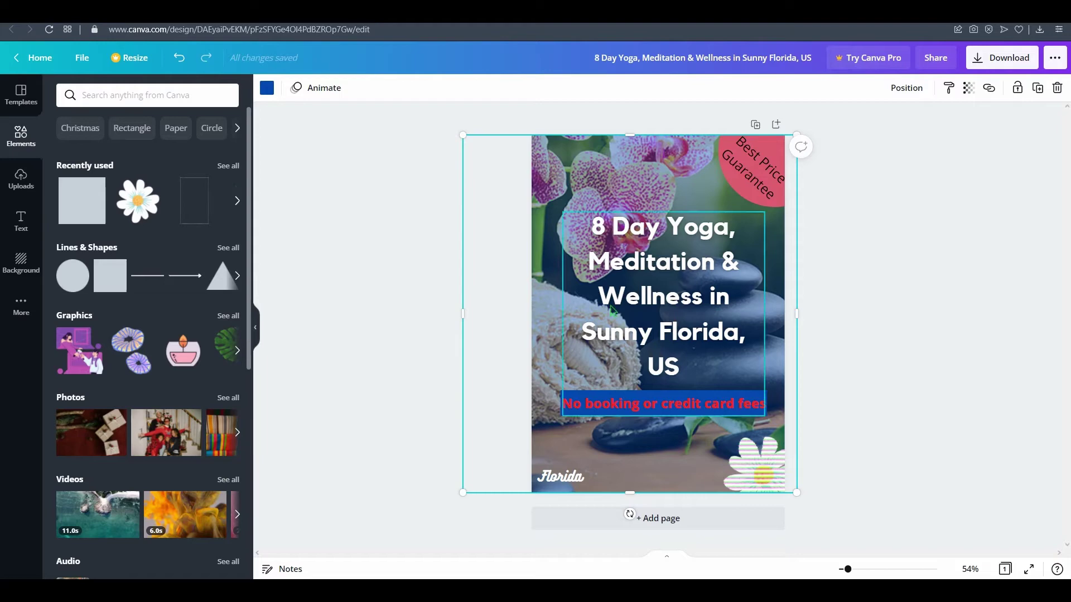
Add a blank second page and drop the downloaded spa photo onto it
click(657, 519)
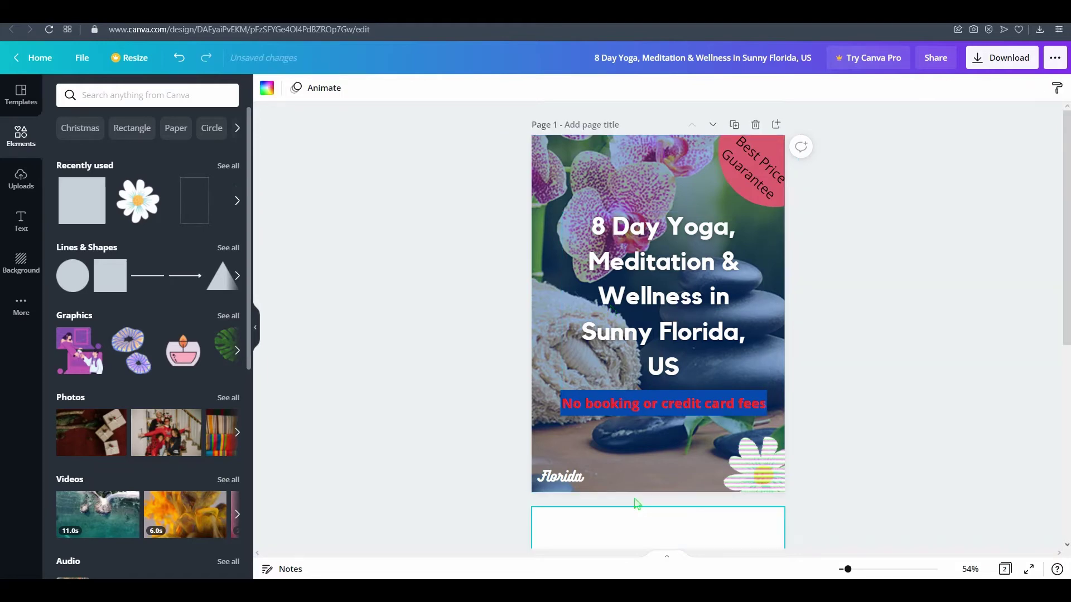
scroll(660, 289, up, 5)
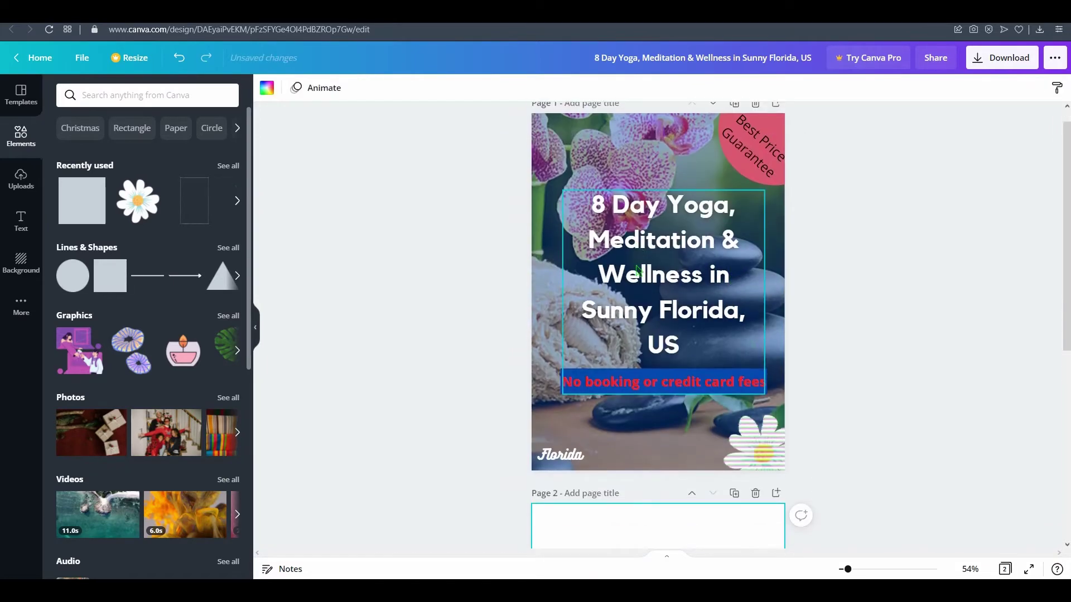
scroll(751, 281, down, 5)
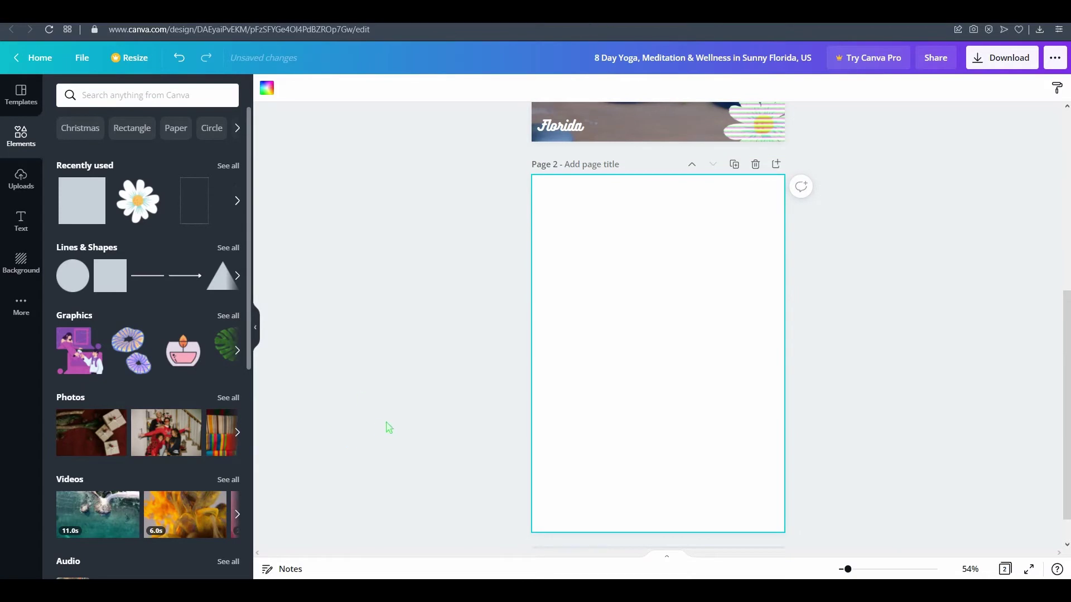
click(1039, 29)
drag(893, 104, 730, 352)
Set spa-wellness-1024x768.png as page 2's background, then select page 1's large photo
scroll(730, 351, down, 1)
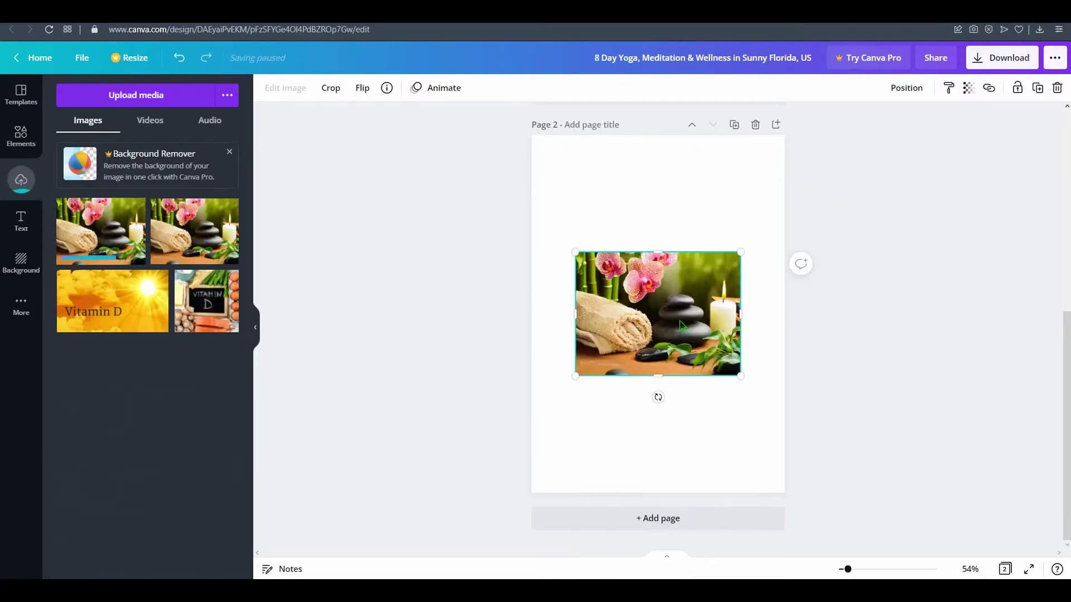
right_click(676, 273)
click(734, 528)
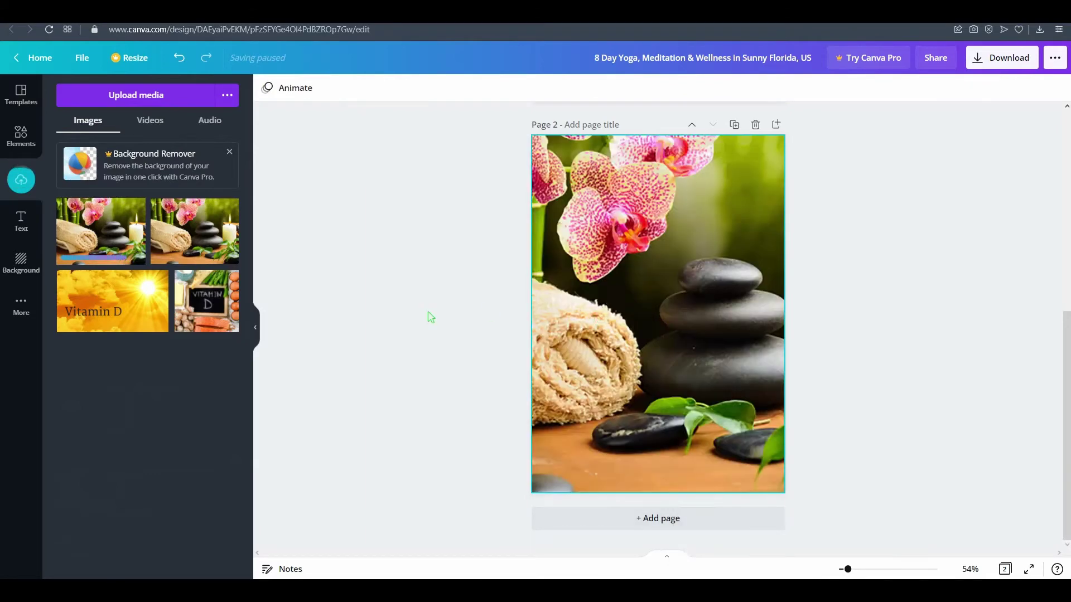
scroll(565, 311, up, 6)
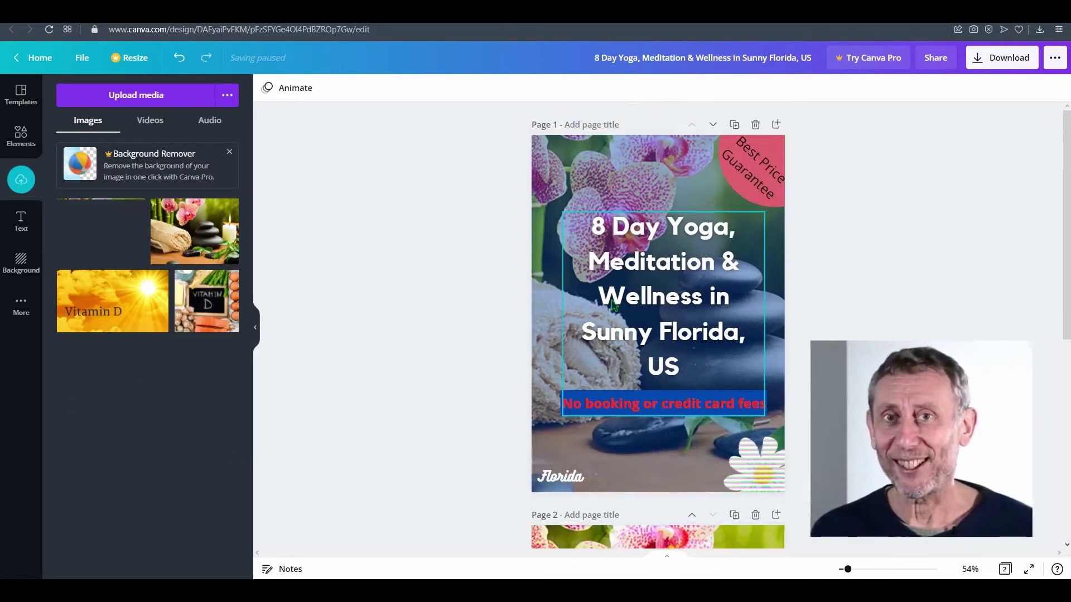
scroll(522, 306, down, 3)
scroll(522, 307, down, 3)
scroll(517, 299, up, 6)
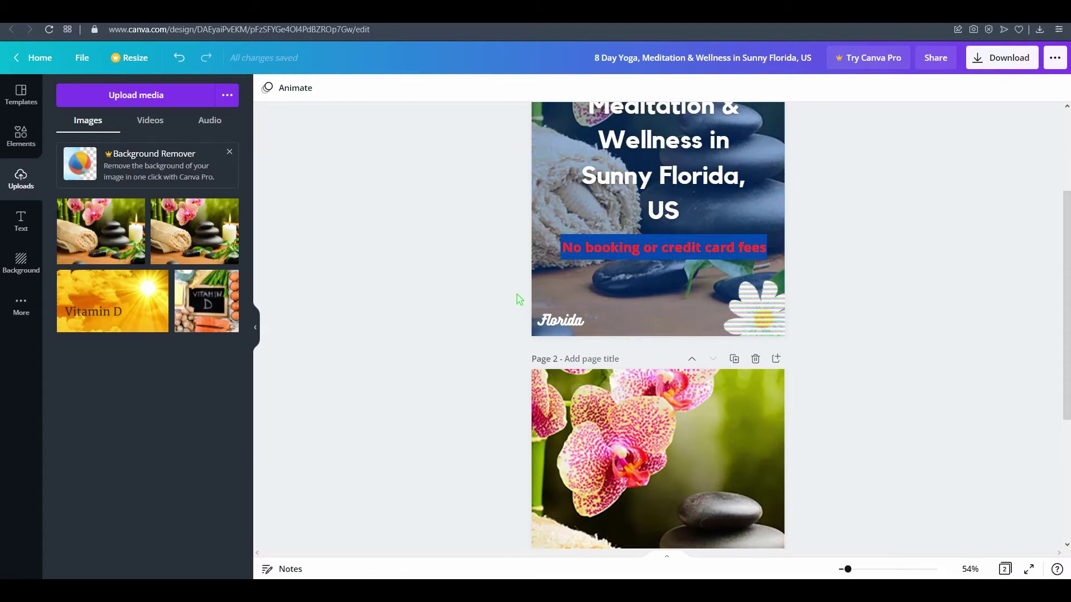
click(466, 149)
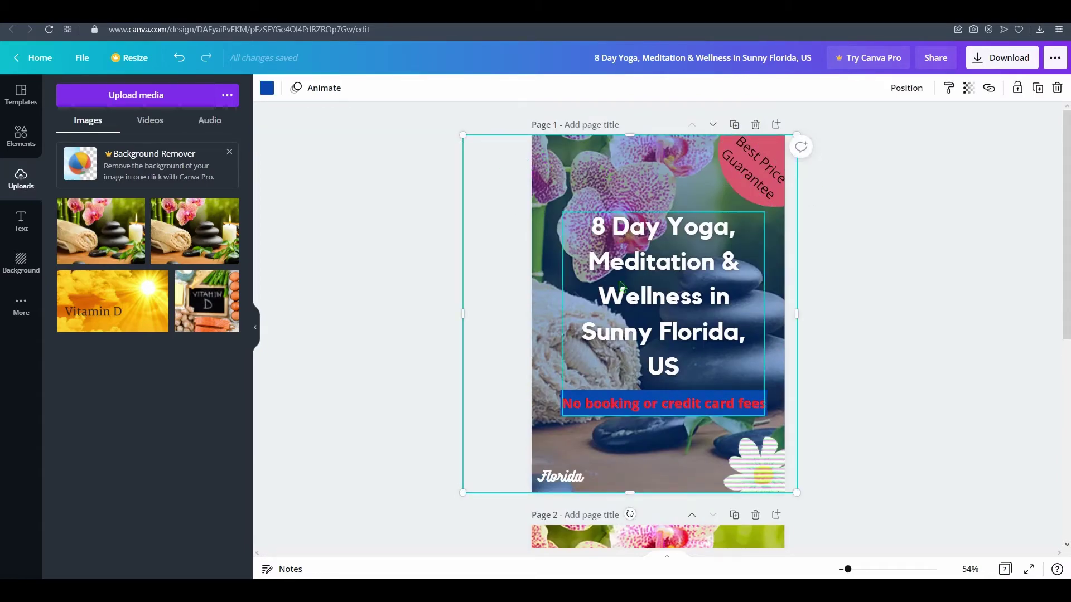
Place the pink rectangle from Elements' Recently used onto page 2
click(32, 147)
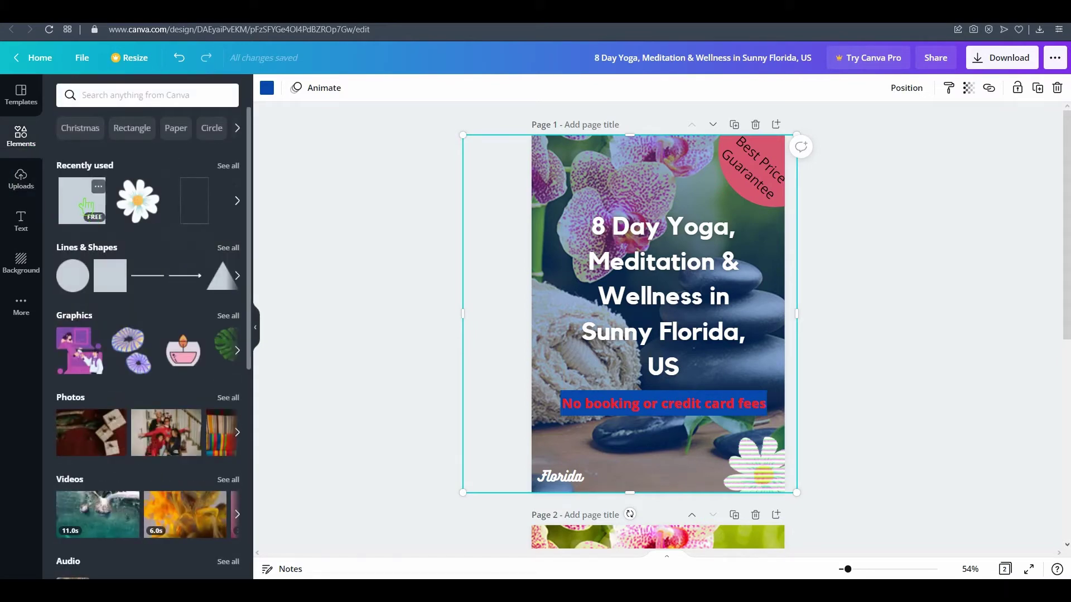
scroll(86, 206, down, 3)
scroll(87, 206, up, 3)
drag(86, 206, 686, 530)
scroll(725, 391, down, 4)
drag(741, 223, 706, 312)
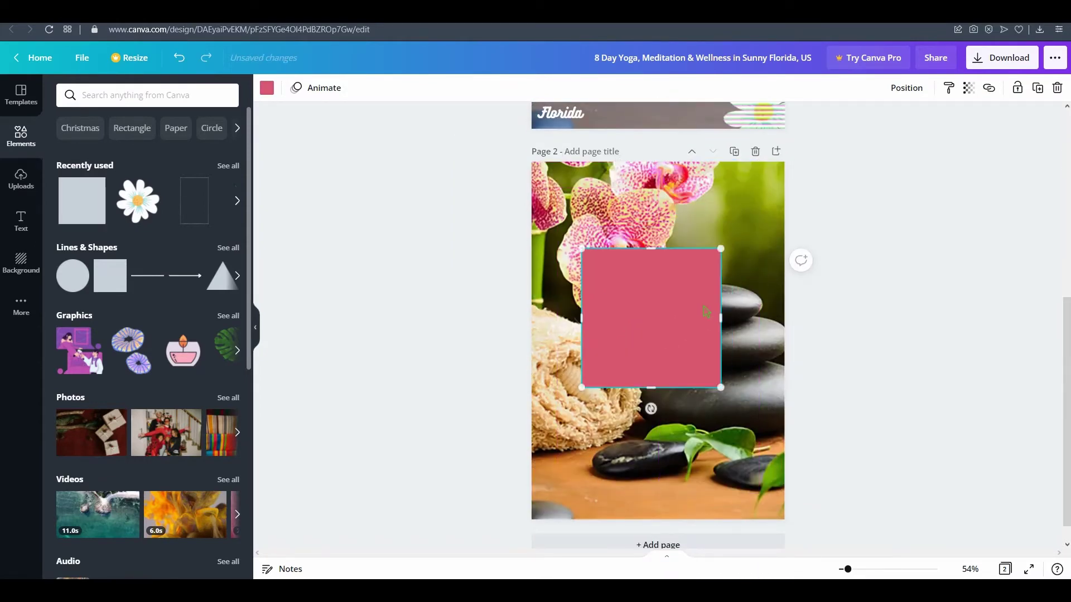
Stretch the pink rectangle out to all four edges of page 2
drag(586, 251, 543, 210)
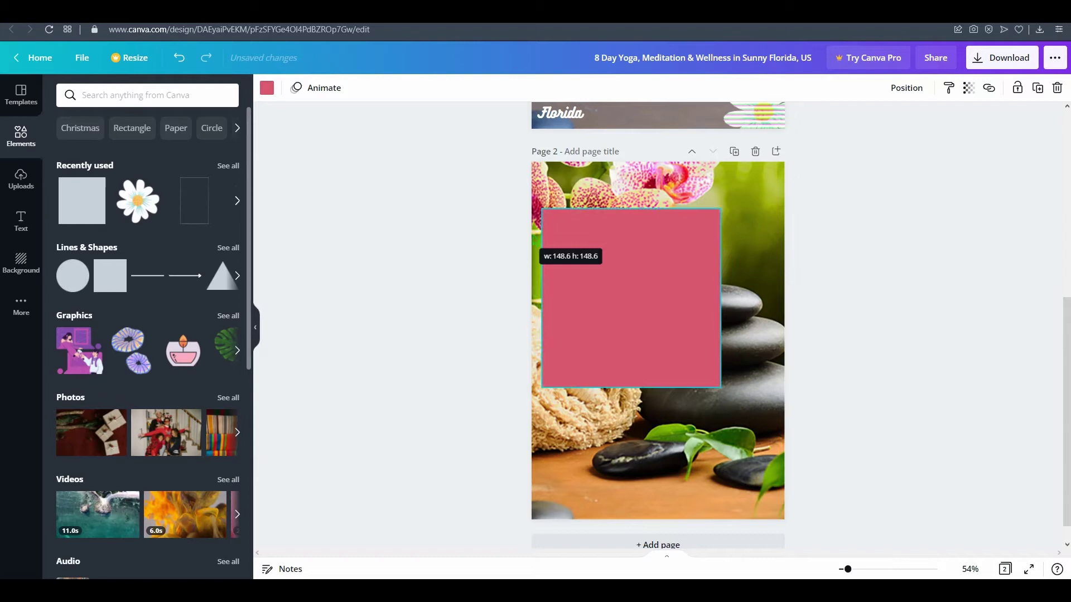
drag(636, 301, 679, 347)
drag(734, 322, 844, 324)
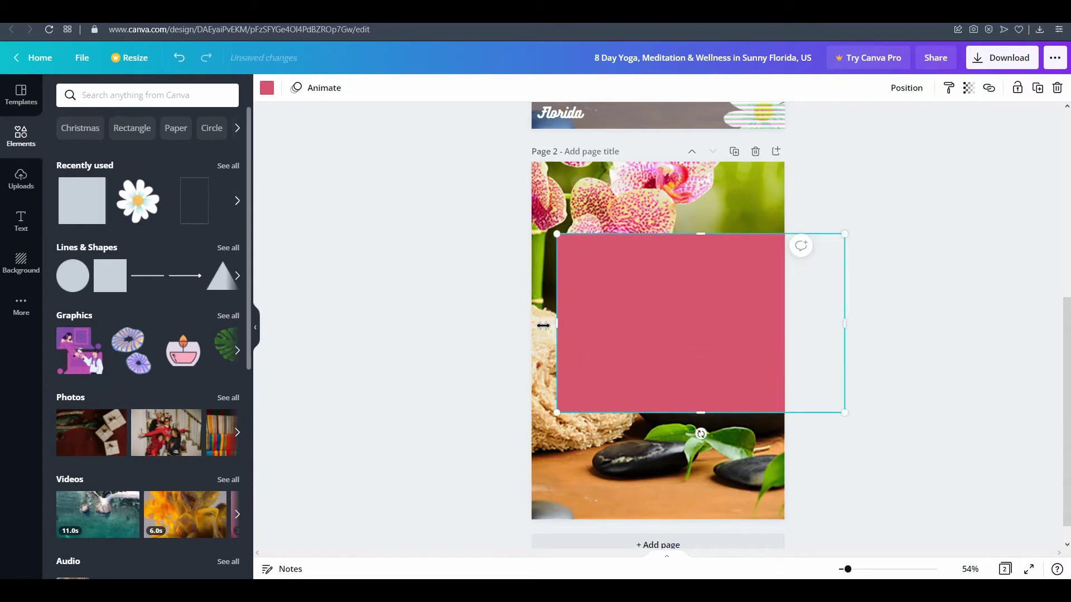
drag(543, 325, 490, 326)
drag(667, 413, 667, 542)
drag(667, 234, 667, 155)
right_click(659, 282)
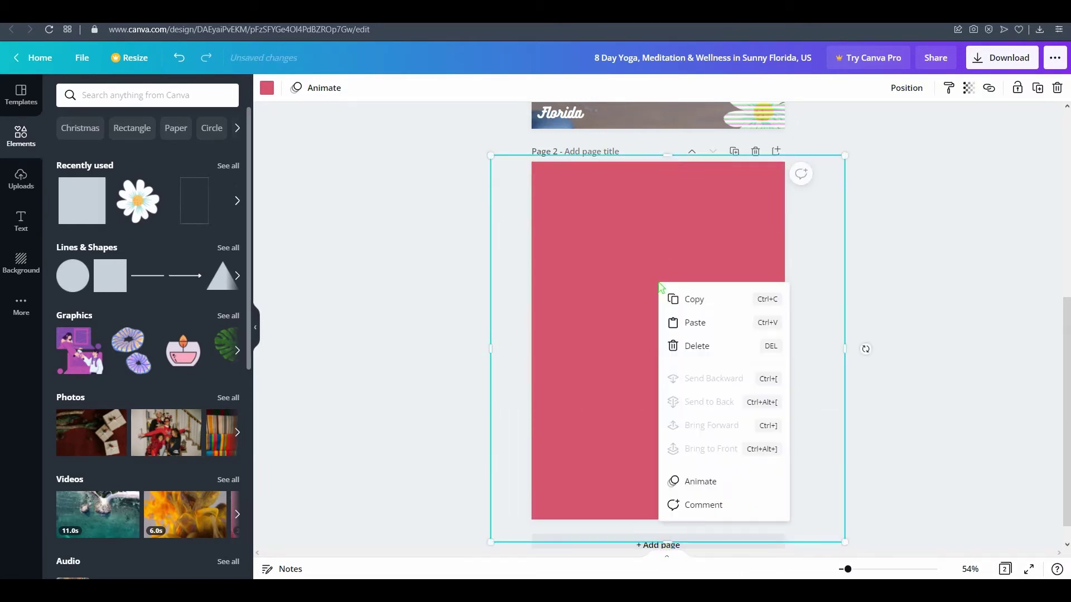
click(615, 375)
right_click(642, 306)
Lower the pink rectangle's transparency to about half so the photo shows through
click(969, 87)
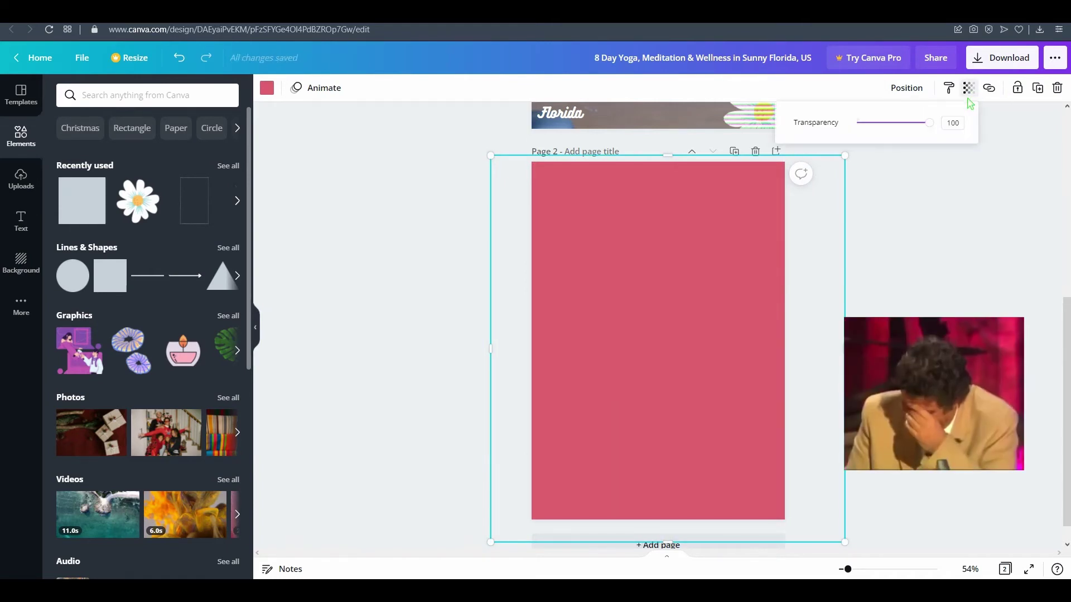
drag(927, 124, 891, 122)
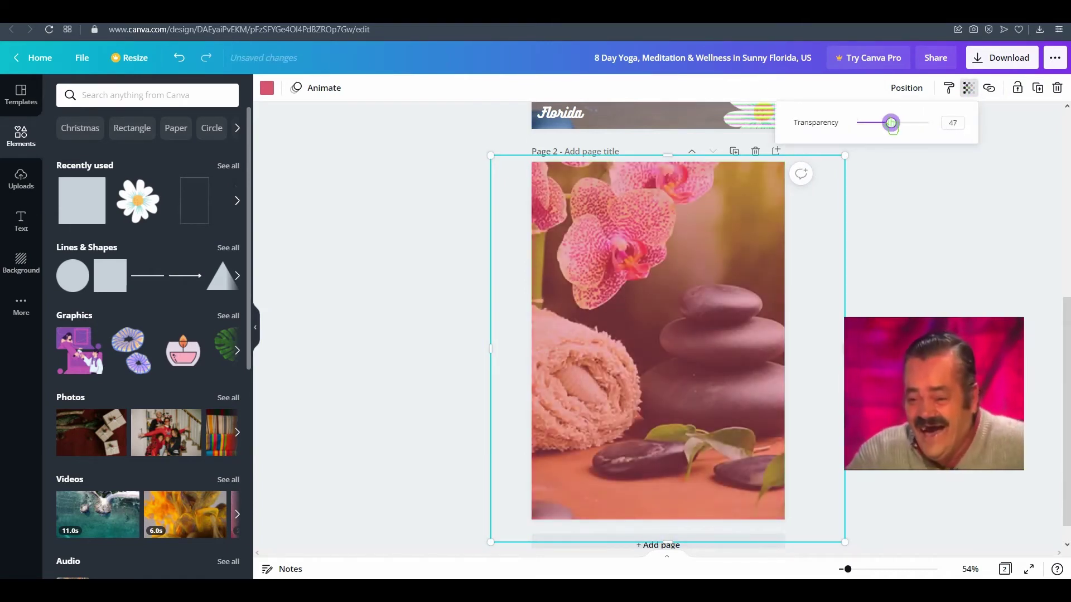
click(901, 311)
click(902, 311)
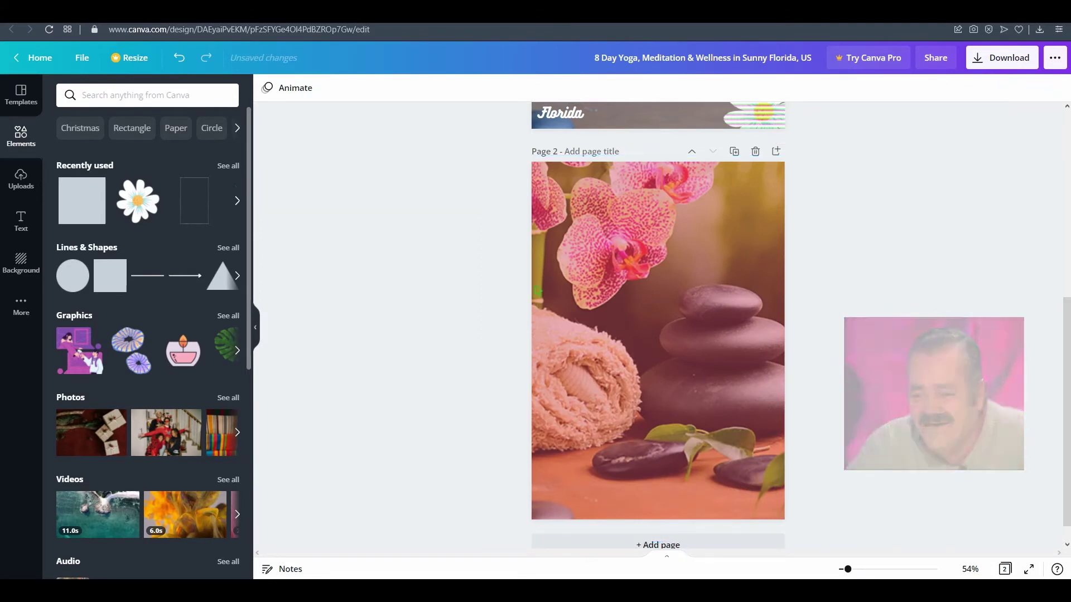
Recolour the overlay with the document's dark blue at 42 transparency
click(546, 265)
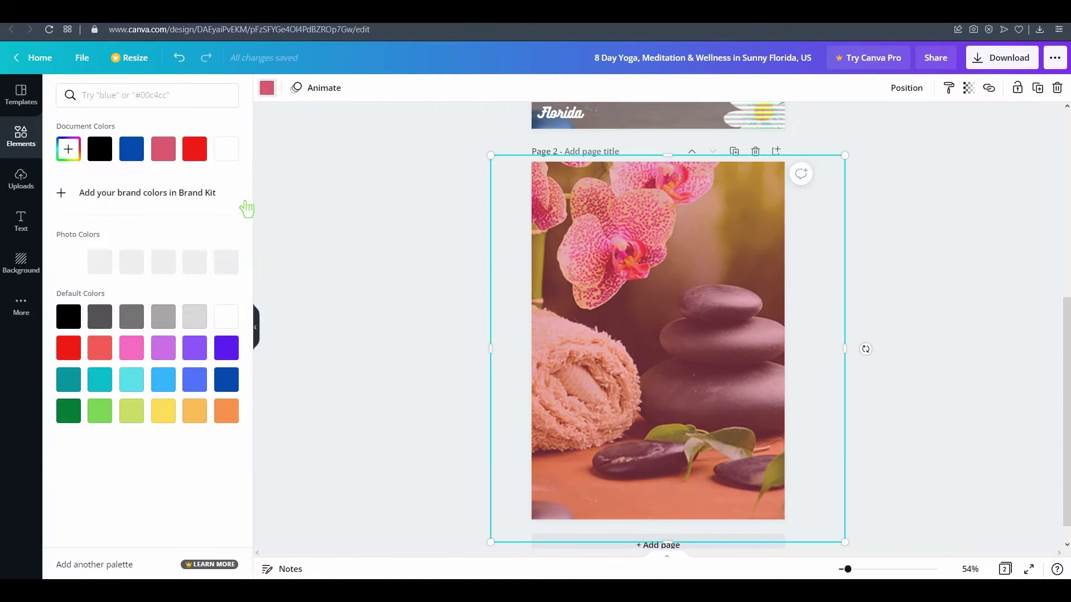
click(132, 149)
click(967, 89)
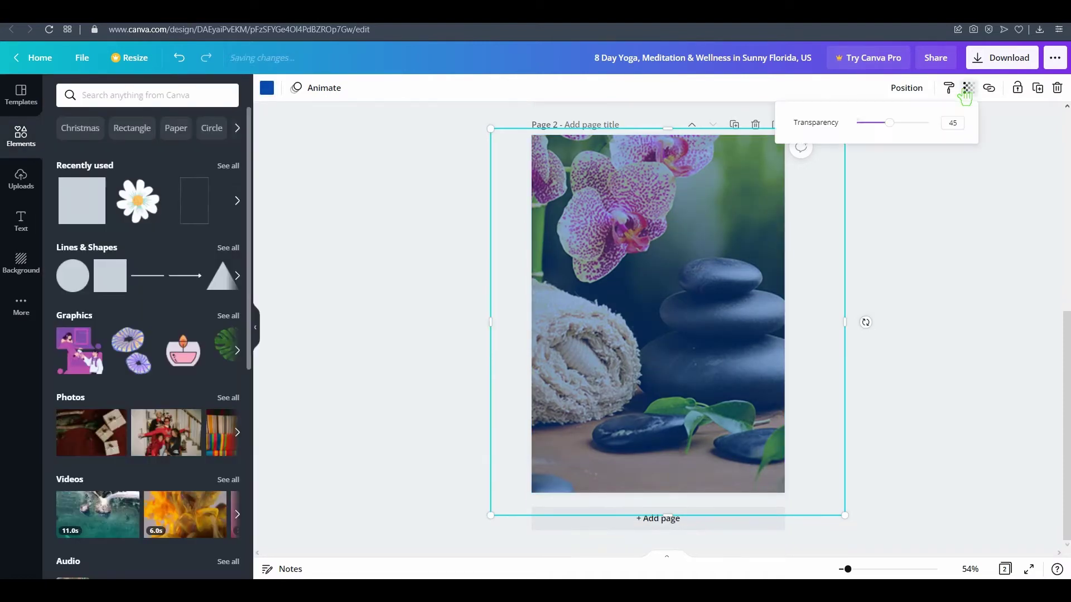
mouse_move(890, 124)
mouse_down()
mouse_move(900, 124)
mouse_move(880, 123)
mouse_up()
click(949, 229)
Crop-shift the page 2 photo to show the stacked stones and lit candle, then restore the overlay
click(795, 319)
click(667, 273)
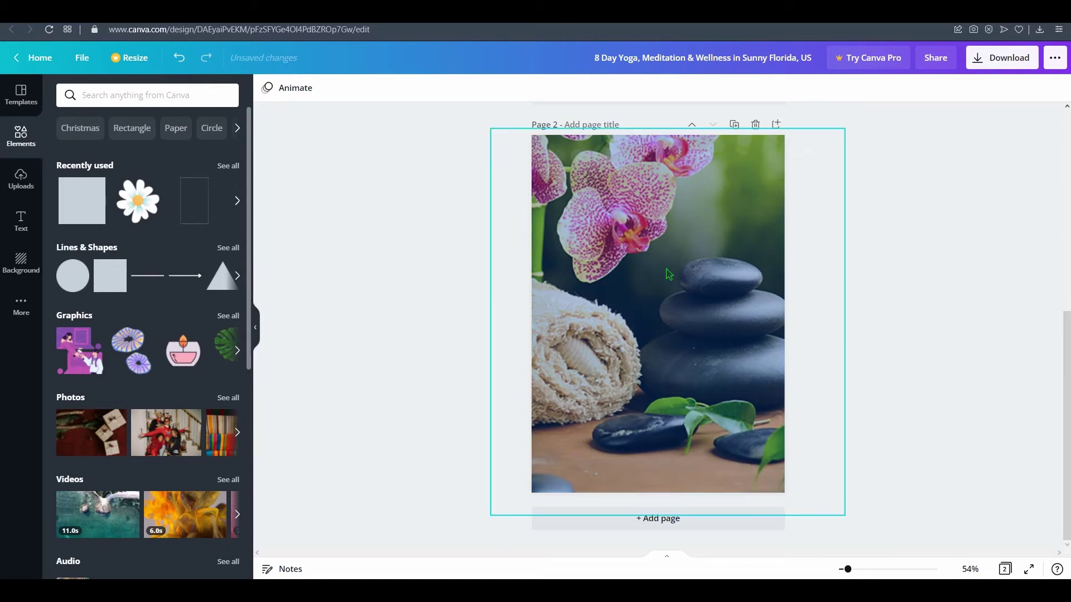
drag(644, 252, 440, 332)
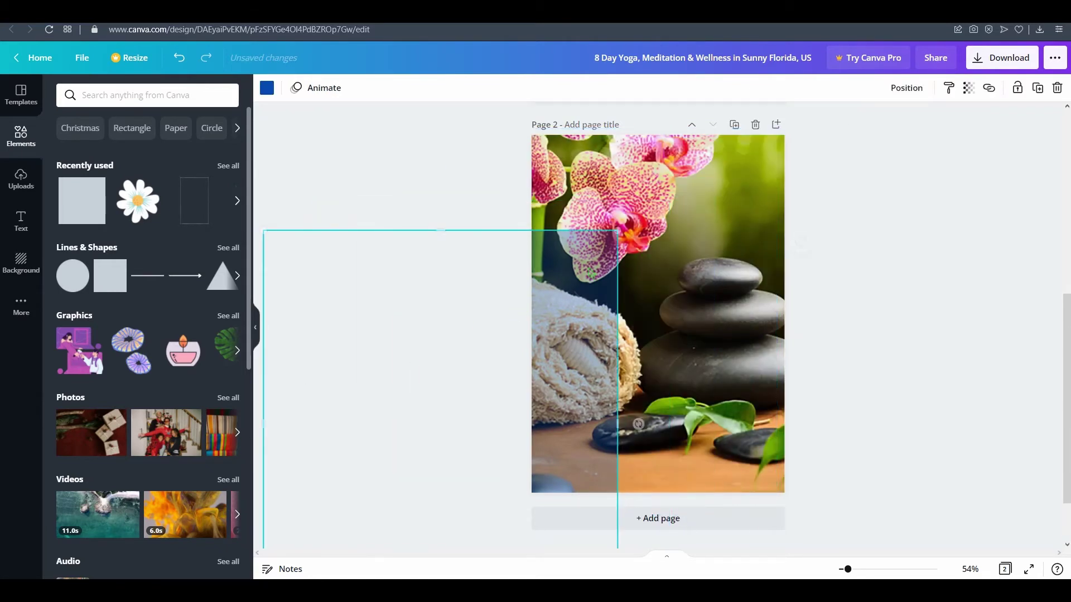
click(707, 262)
click(360, 89)
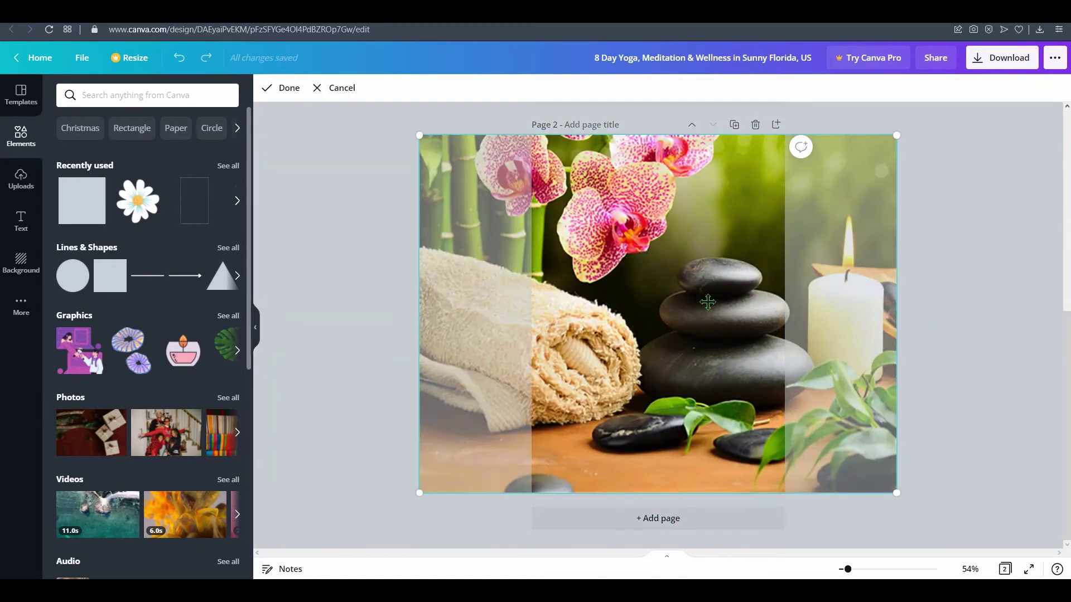
drag(734, 320, 619, 317)
click(883, 303)
drag(81, 201, 543, 287)
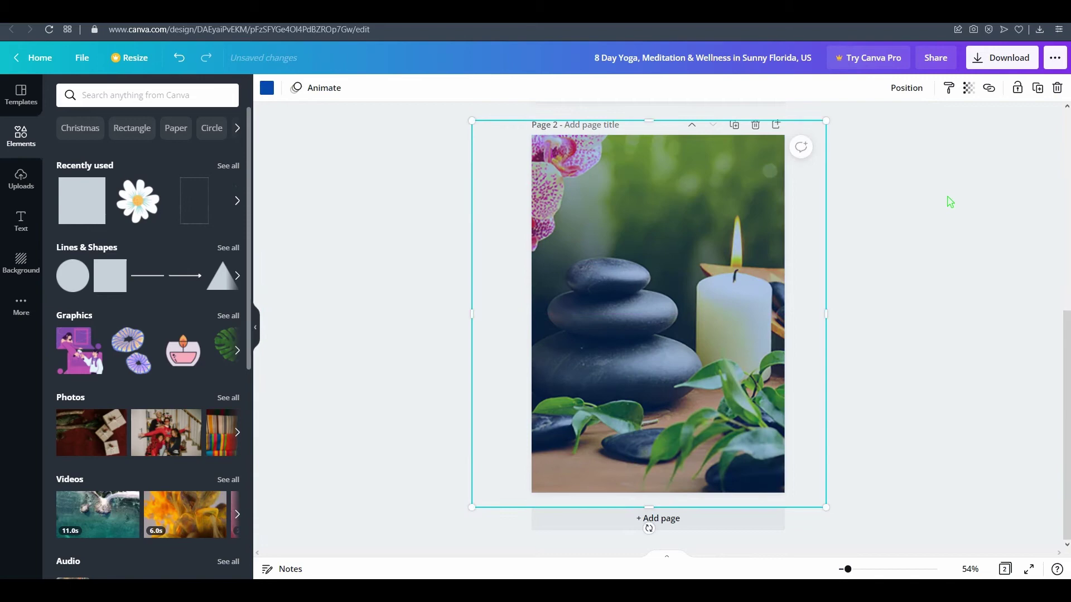
click(821, 475)
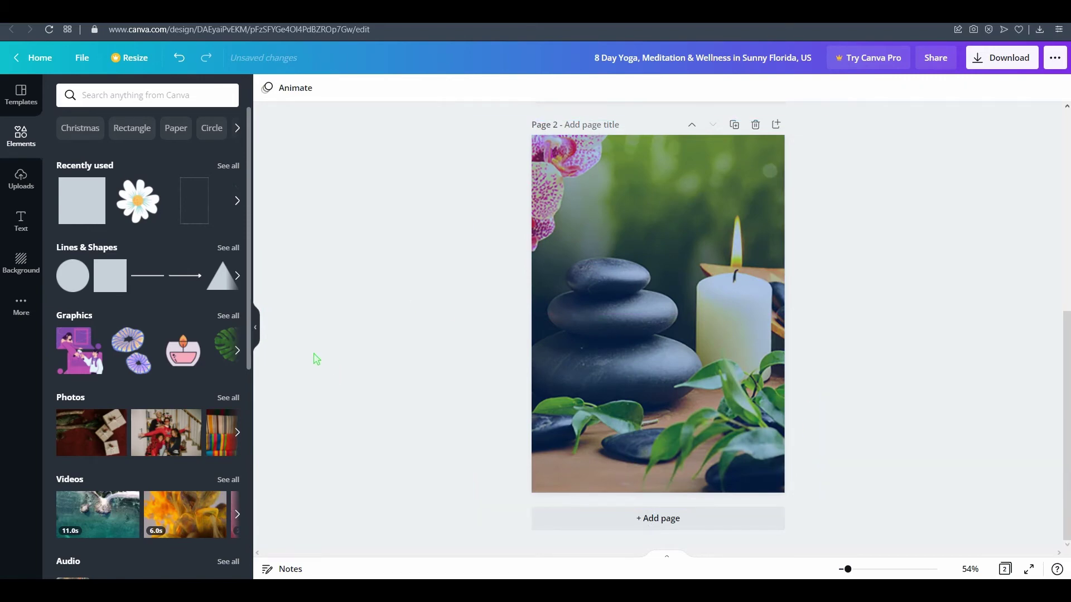
Browse the Text panel's font combinations, then bring page 1 back into view
scroll(316, 358, up, 3)
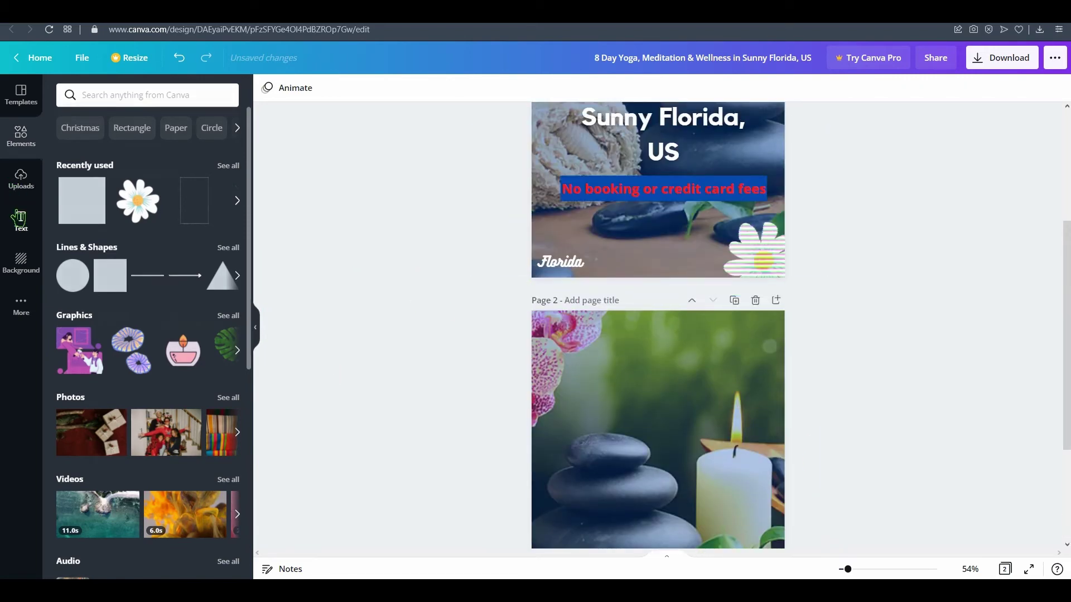
click(18, 218)
scroll(162, 326, down, 5)
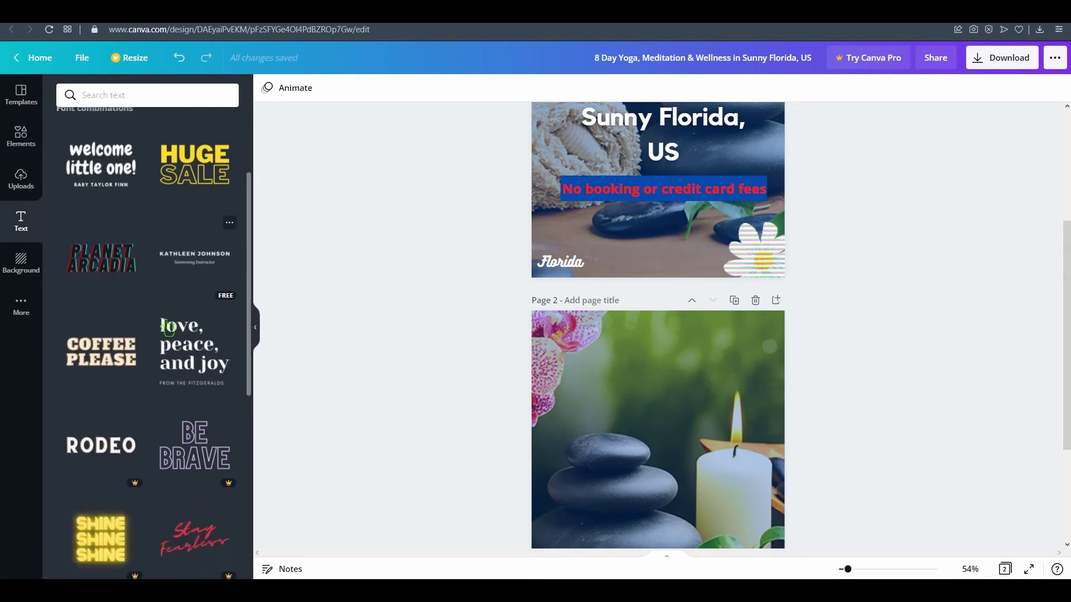
scroll(166, 326, down, 4)
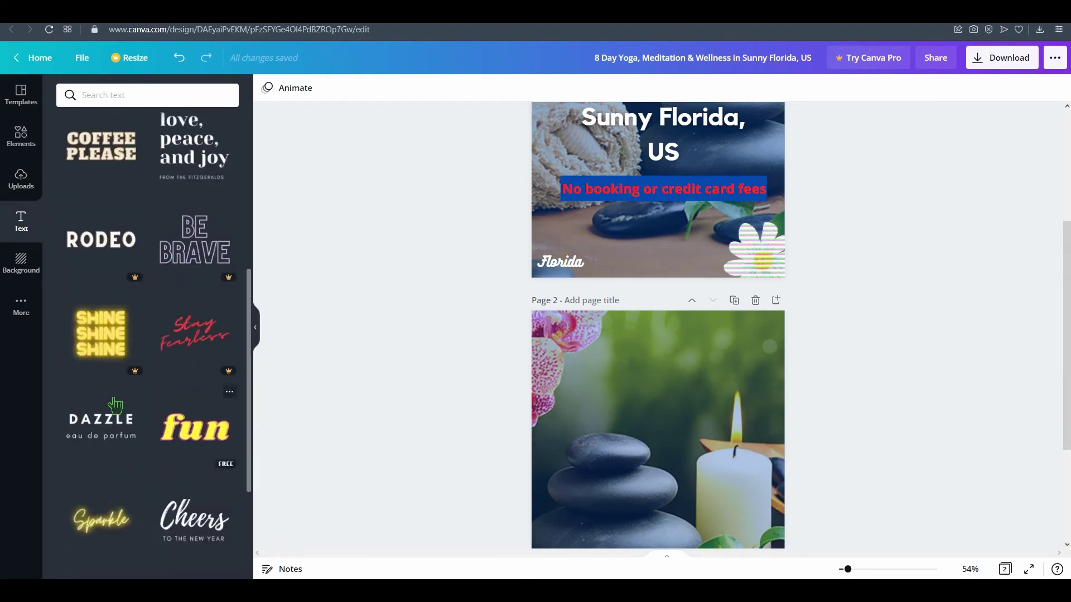
scroll(114, 405, down, 2)
scroll(162, 334, up, 4)
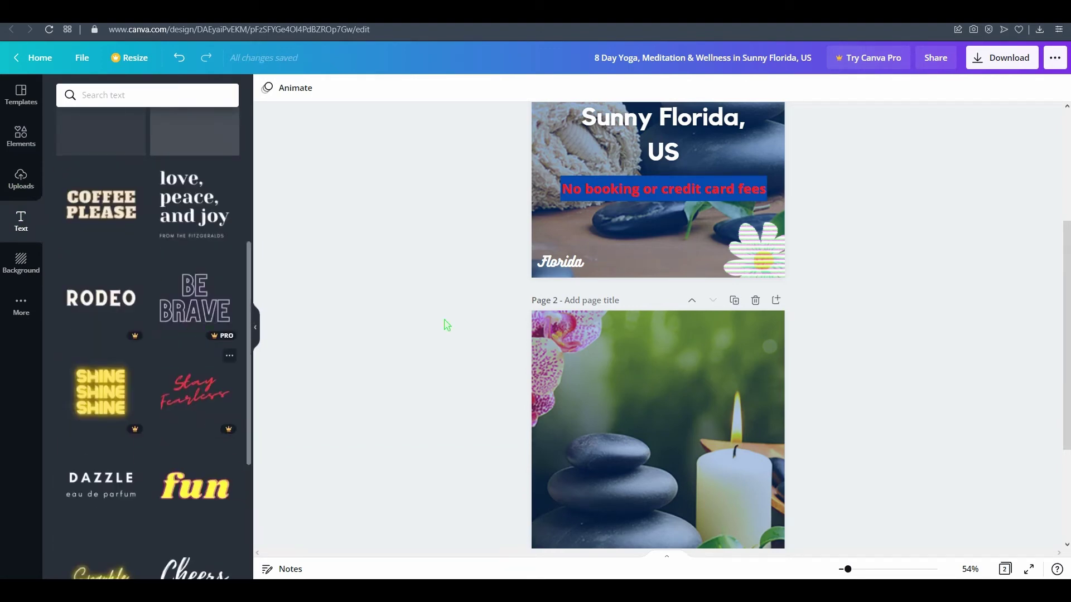
scroll(447, 326, up, 4)
scroll(196, 312, up, 5)
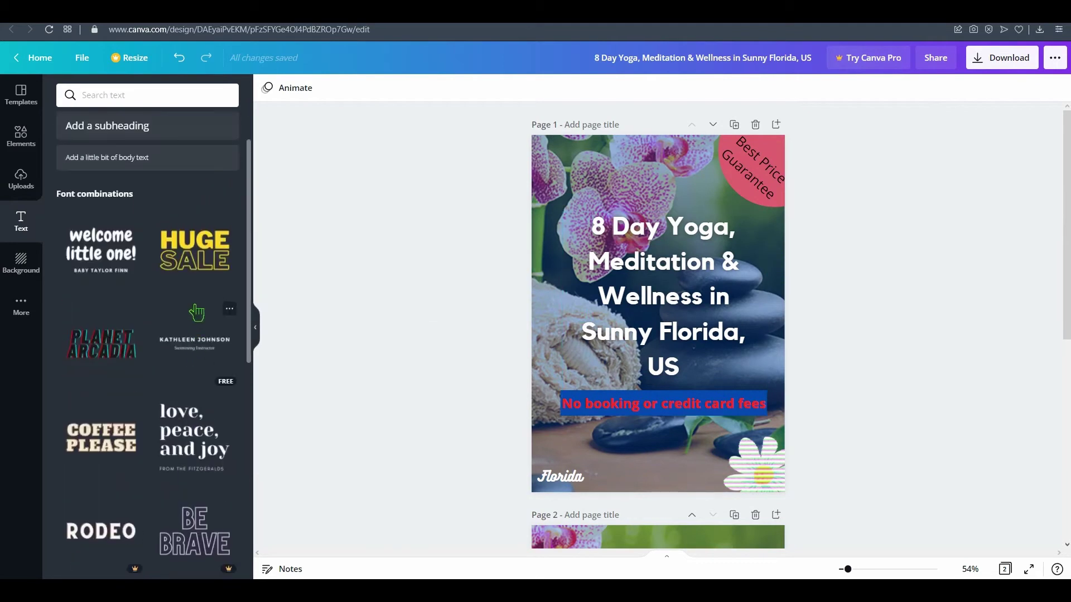
scroll(196, 312, up, 1)
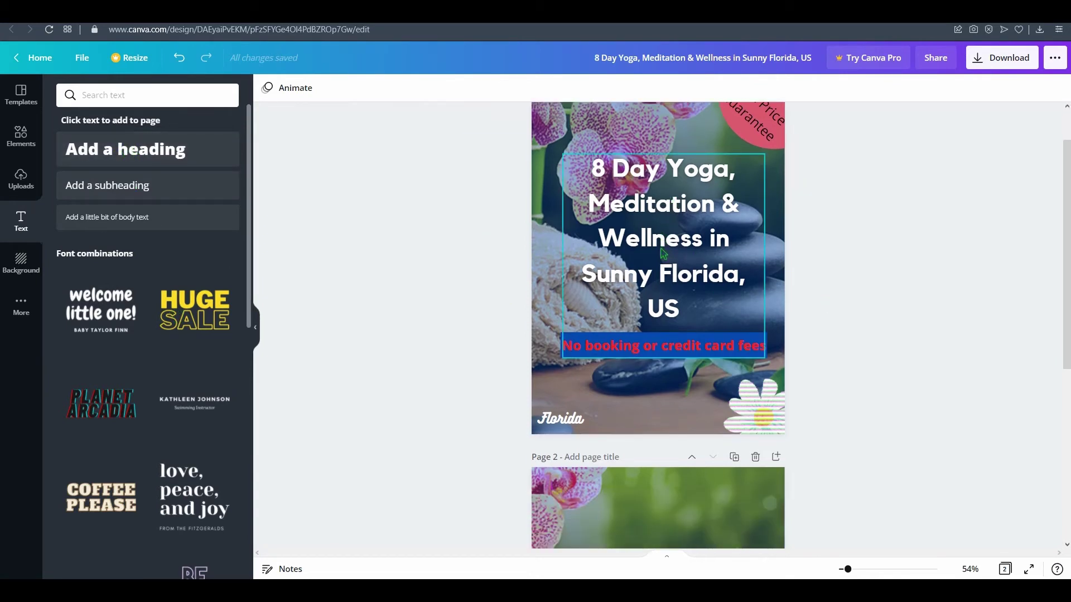
scroll(134, 145, down, 1)
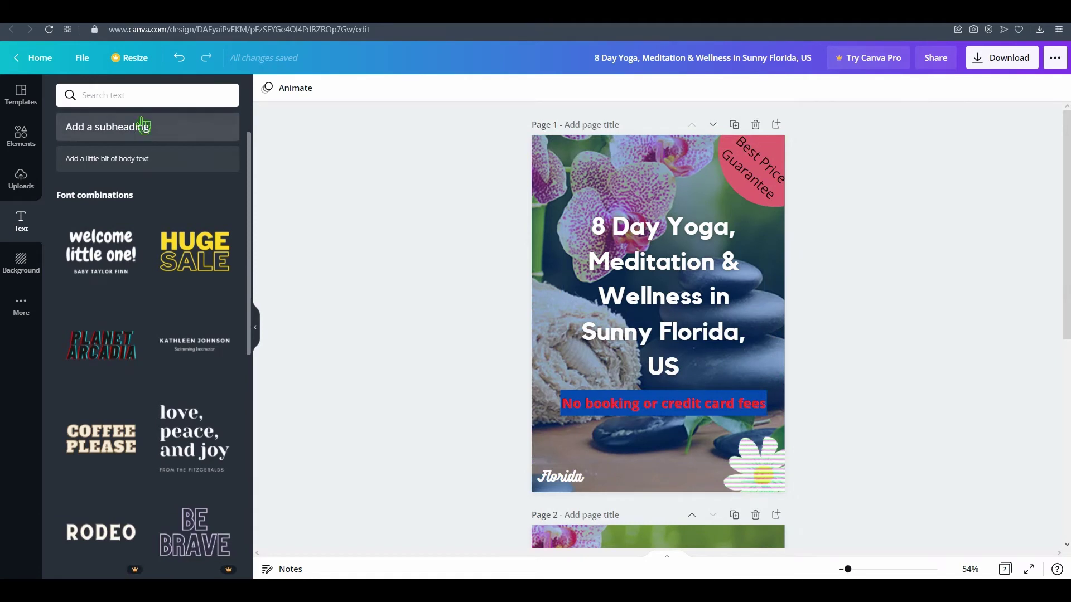
Copy the page 1 title into a new heading on page 2 and narrow its box
scroll(134, 134, up, 1)
click(648, 282)
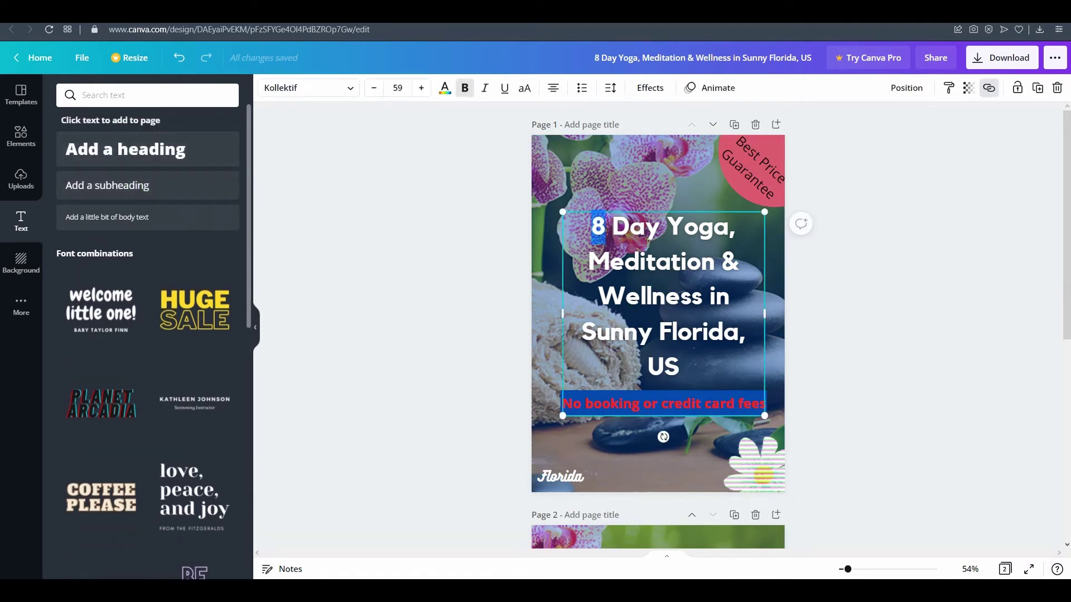
drag(590, 226, 719, 368)
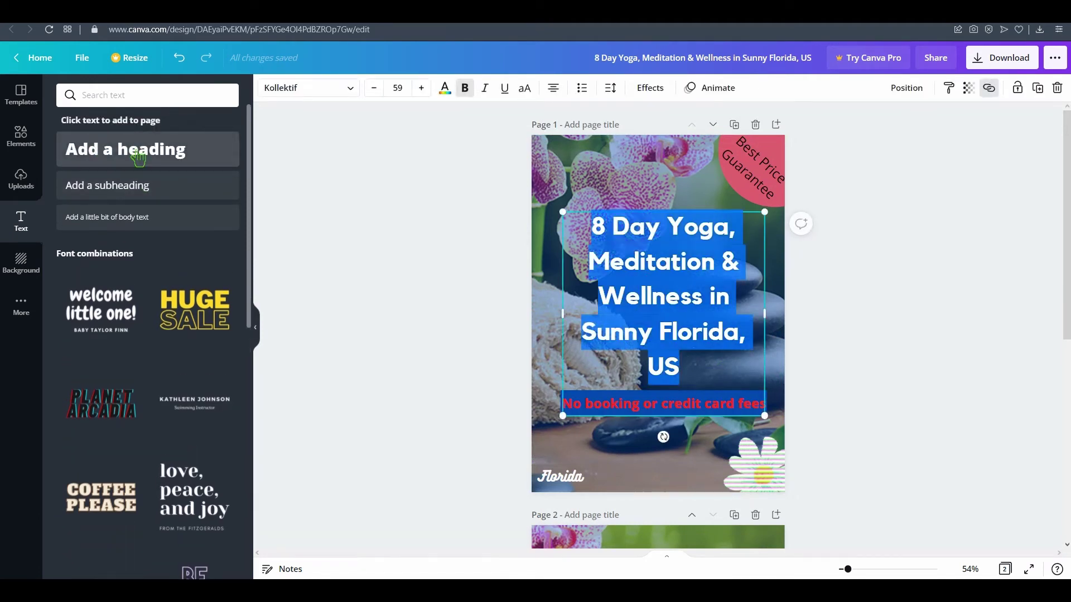
drag(139, 158, 613, 544)
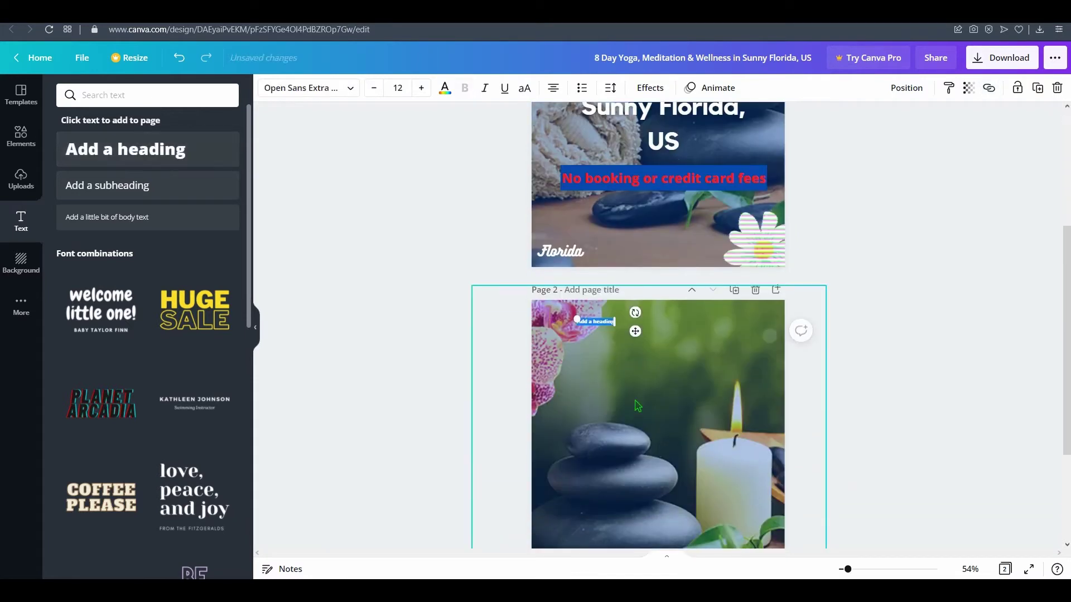
scroll(637, 406, down, 1)
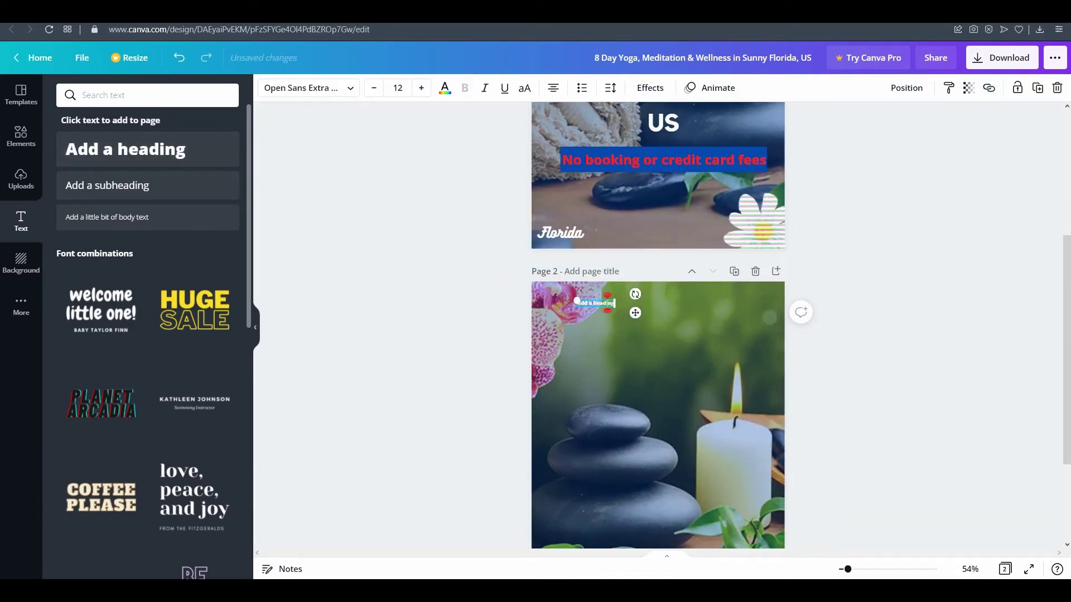
drag(614, 303, 708, 407)
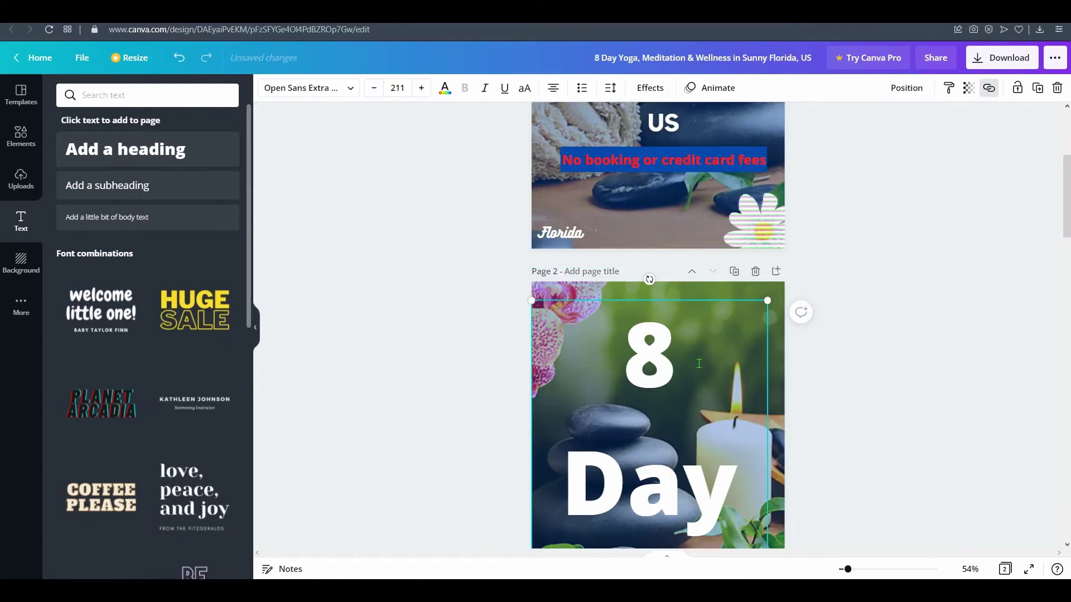
scroll(658, 335, down, 1)
scroll(658, 334, up, 2)
Shrink the page 2 heading's font size from 211 down to 142
click(381, 94)
click(381, 93)
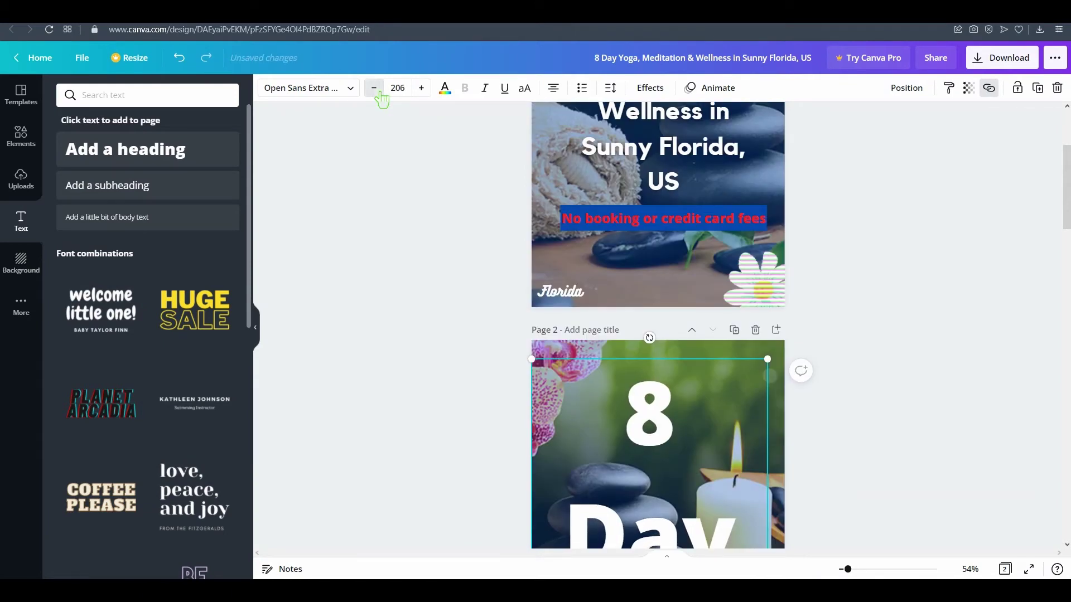
click(380, 93)
click(380, 92)
click(379, 93)
click(380, 93)
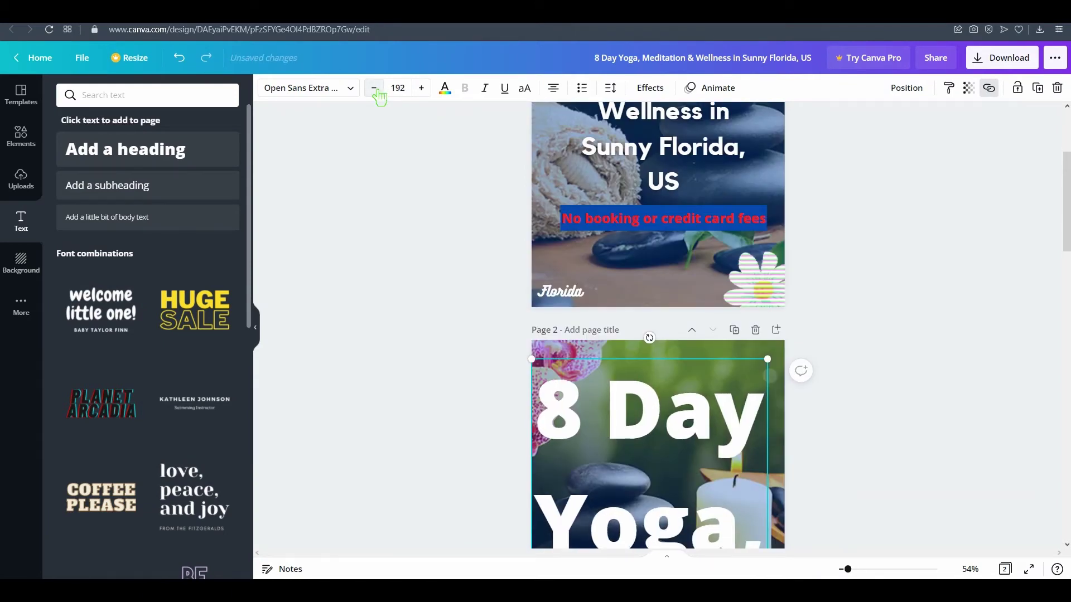
click(379, 92)
click(379, 92)
click(379, 93)
click(379, 93)
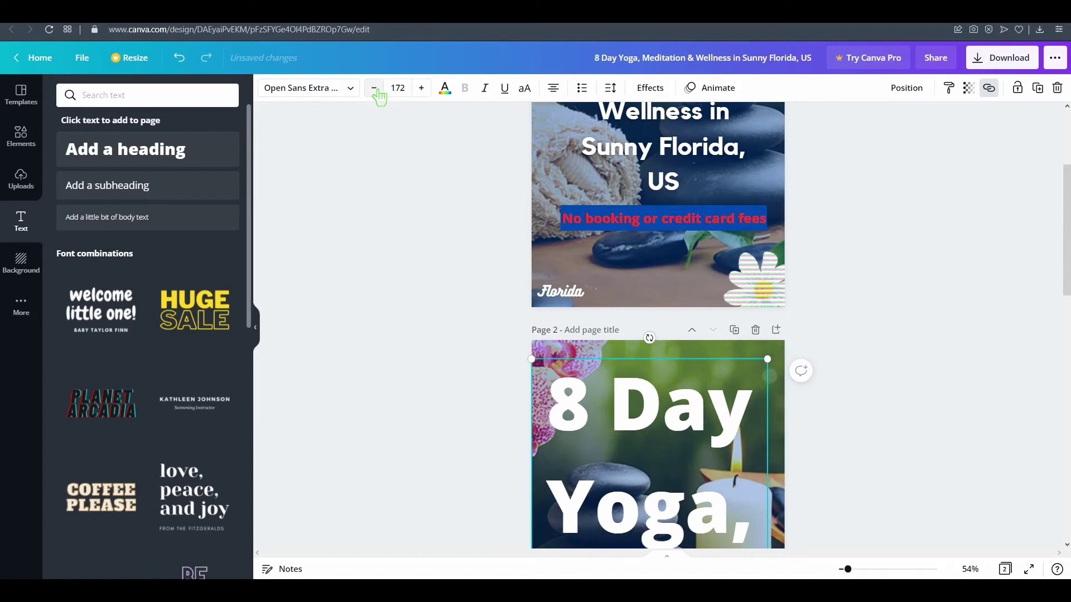
click(380, 92)
click(379, 92)
click(379, 93)
click(379, 93)
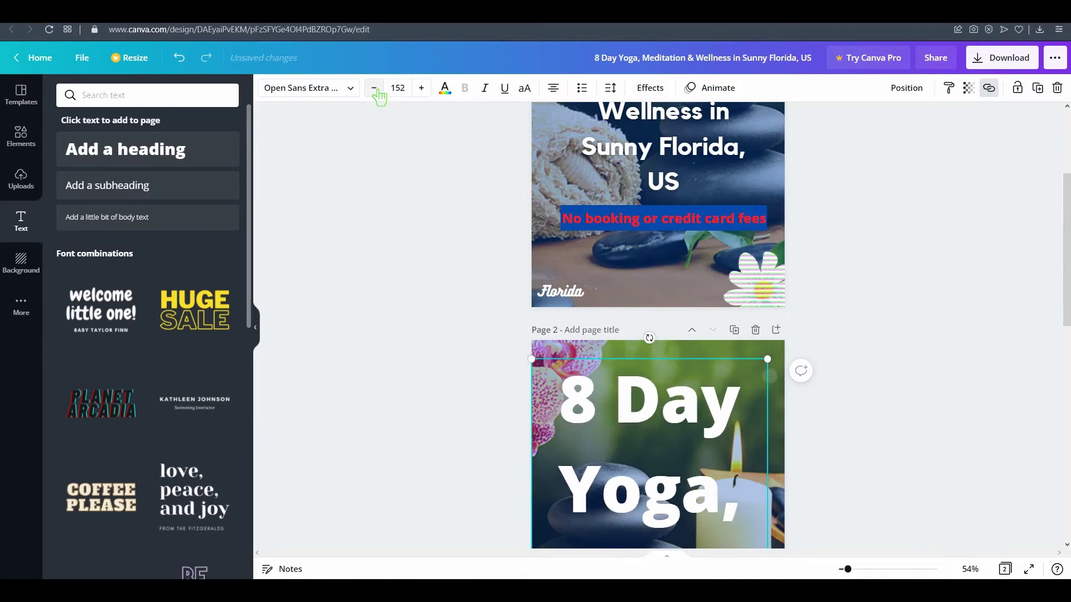
click(380, 93)
click(379, 92)
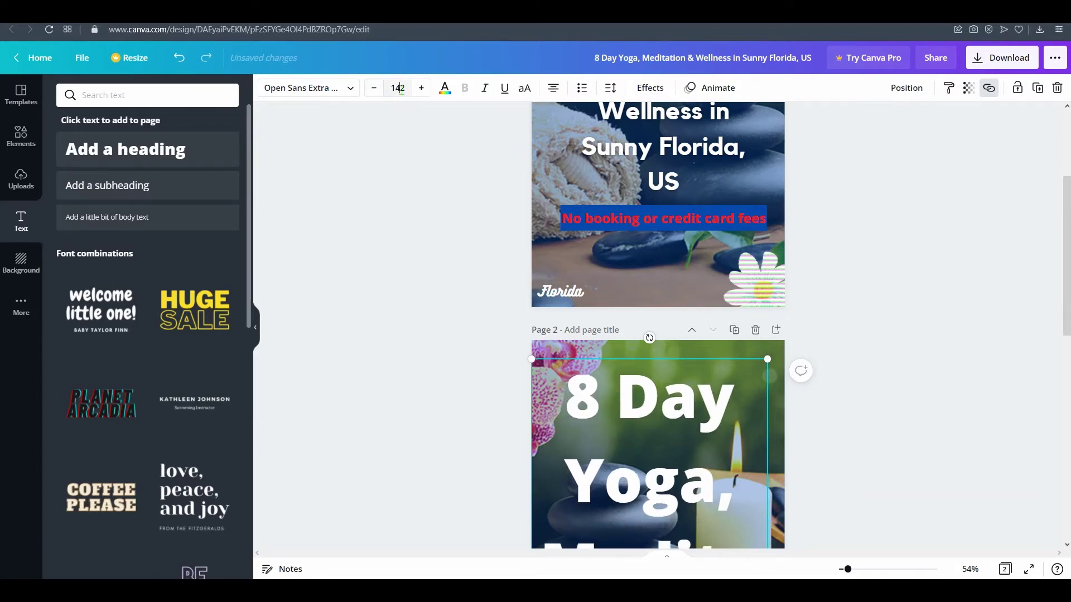
Compare the new size with the page 1 title's font size
click(397, 87)
scroll(481, 134, up, 4)
click(664, 287)
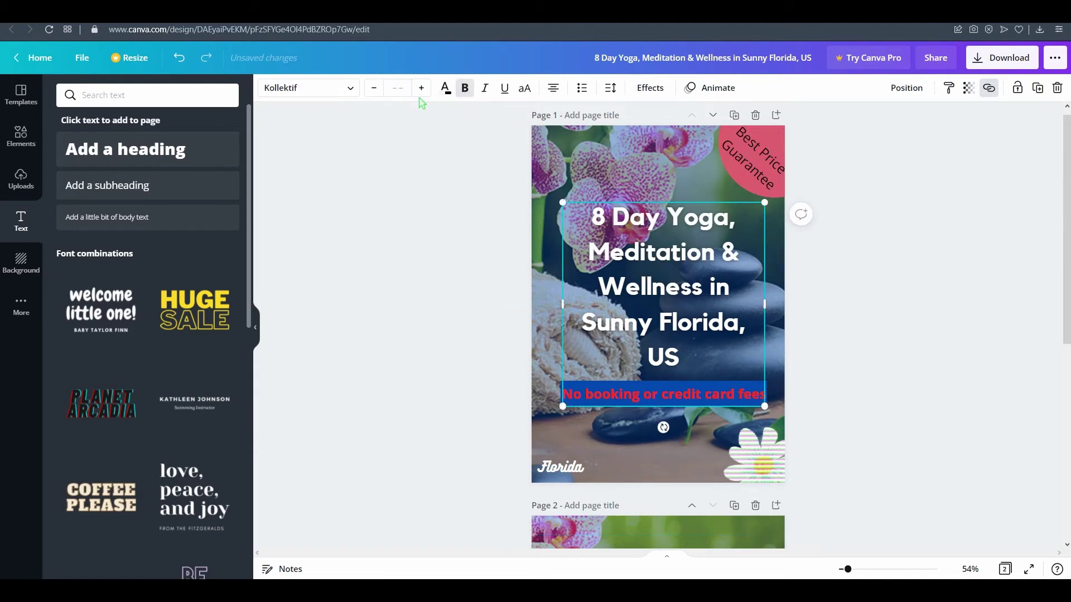
click(690, 265)
Set the page 2 title's font size to 59
scroll(659, 334, down, 4)
click(658, 279)
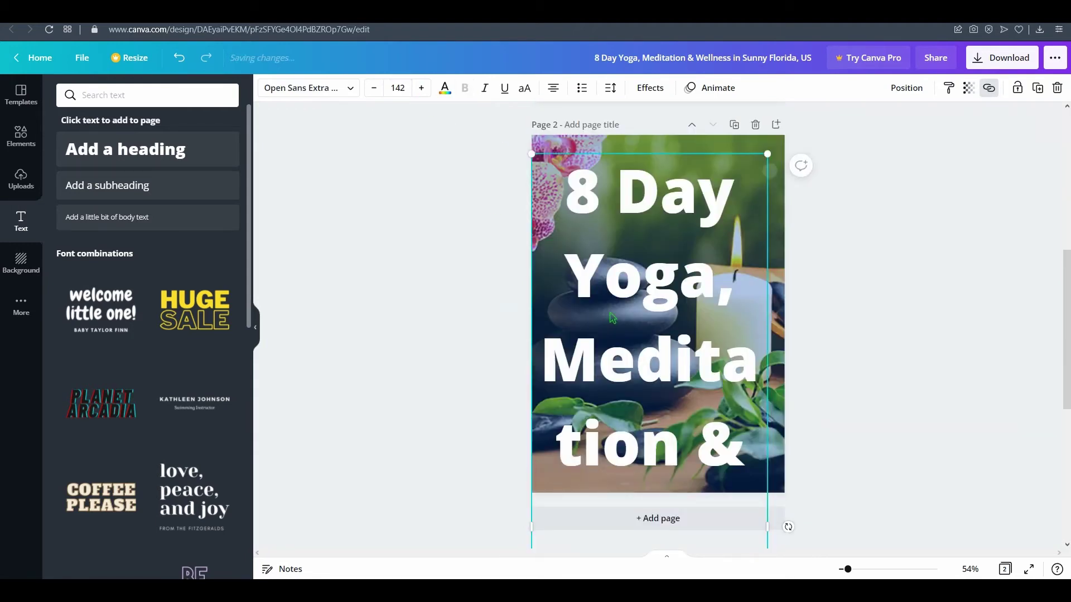
click(399, 88)
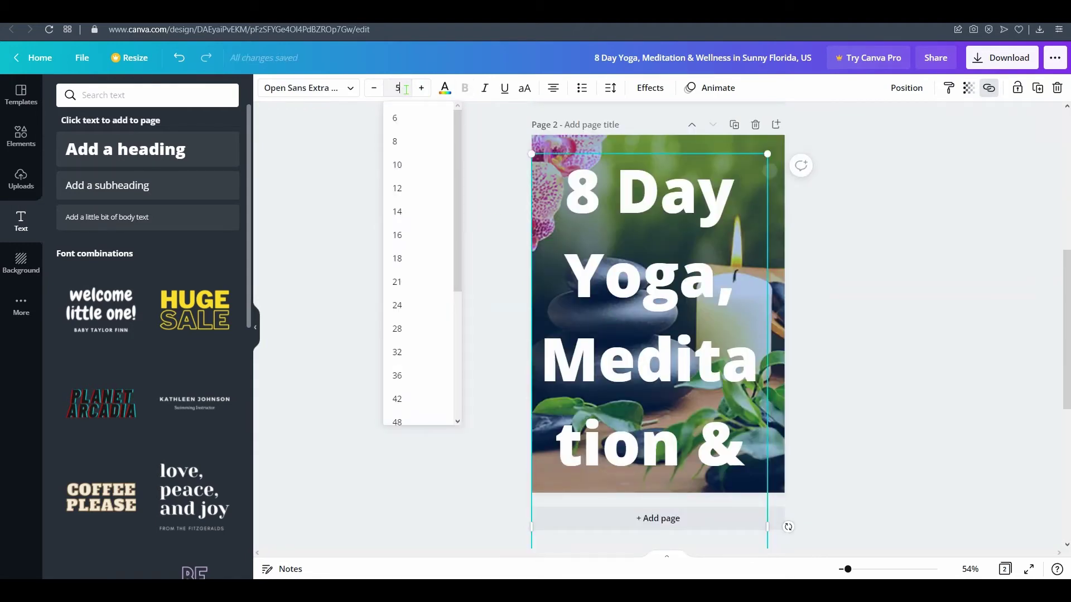
text(59)
key(Return)
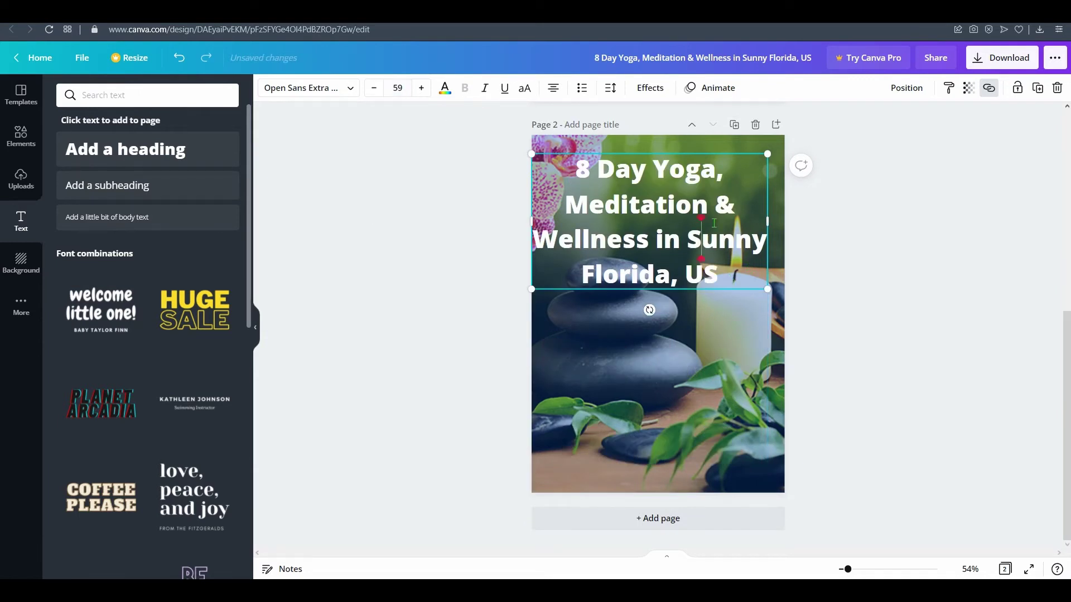
Widen the title box to the page edge, lower it, and enlarge it to 75.2 on five lines
shift+click(774, 258)
drag(769, 239, 785, 238)
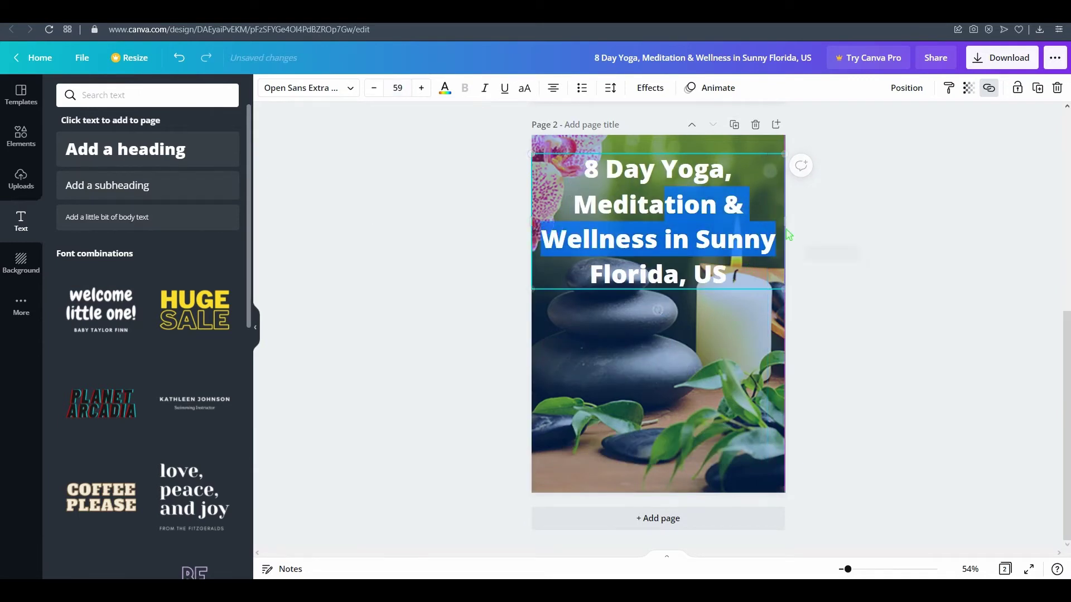
click(665, 205)
drag(661, 191, 666, 284)
drag(791, 382, 789, 430)
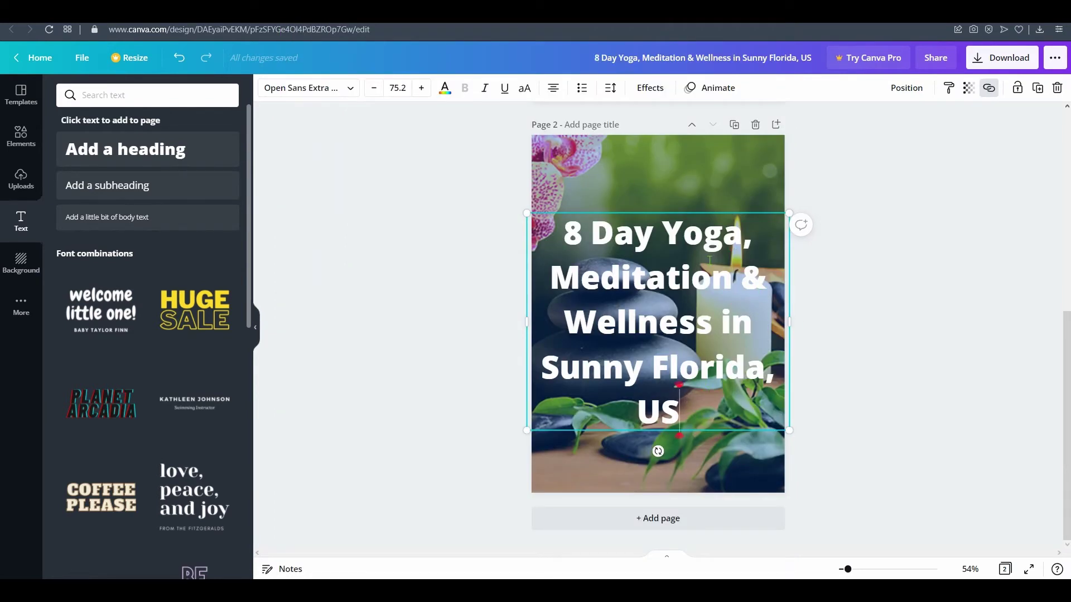
Narrow the page 2 heading box from both the right and left sides
drag(641, 211, 641, 183)
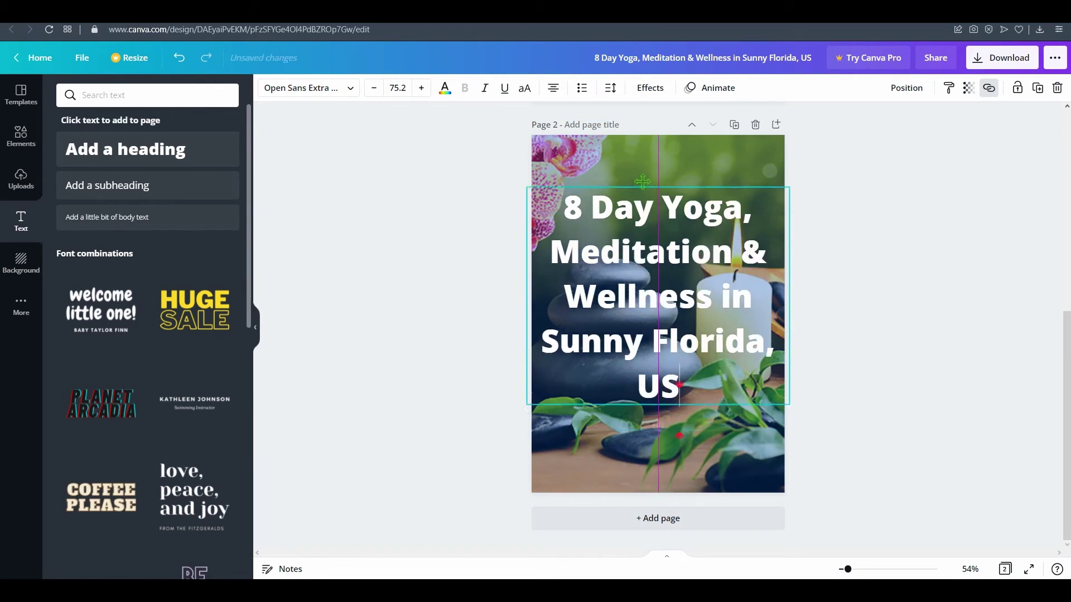
click(944, 323)
scroll(914, 358, up, 1)
scroll(704, 339, down, 1)
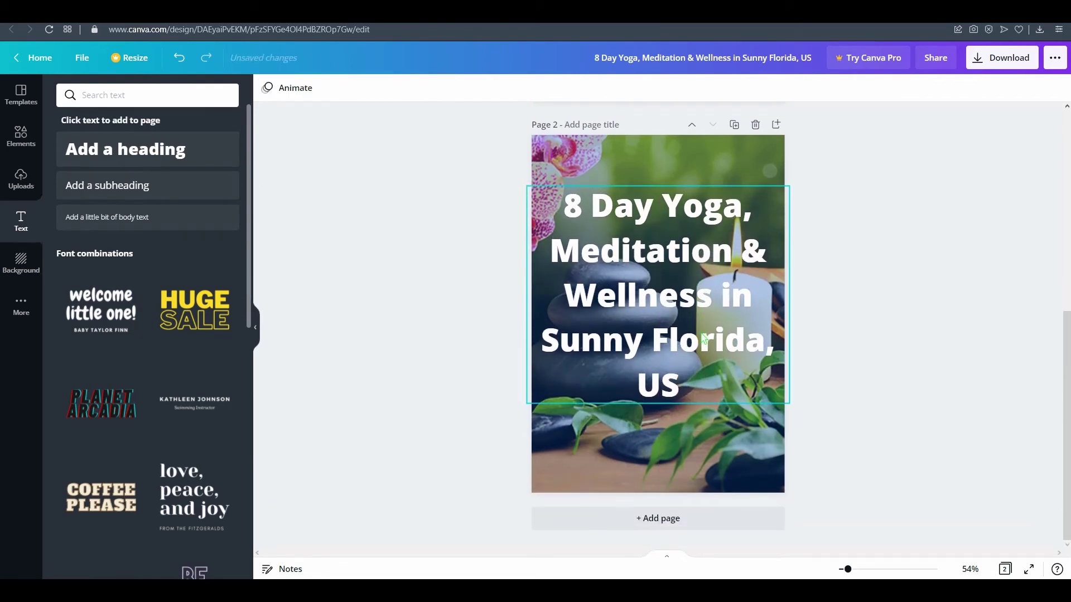
click(732, 333)
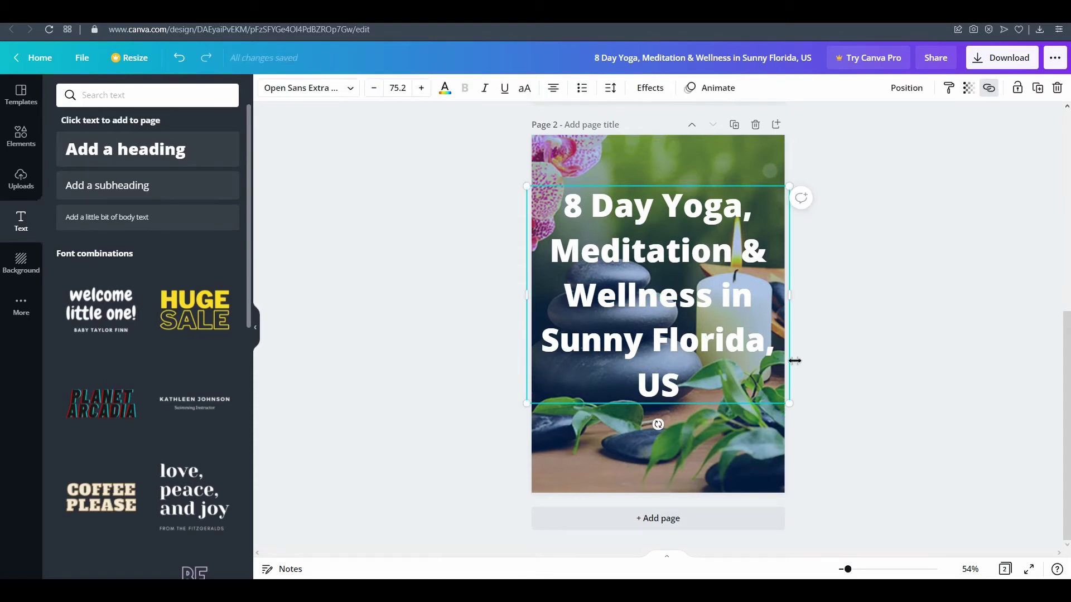
drag(792, 365, 784, 368)
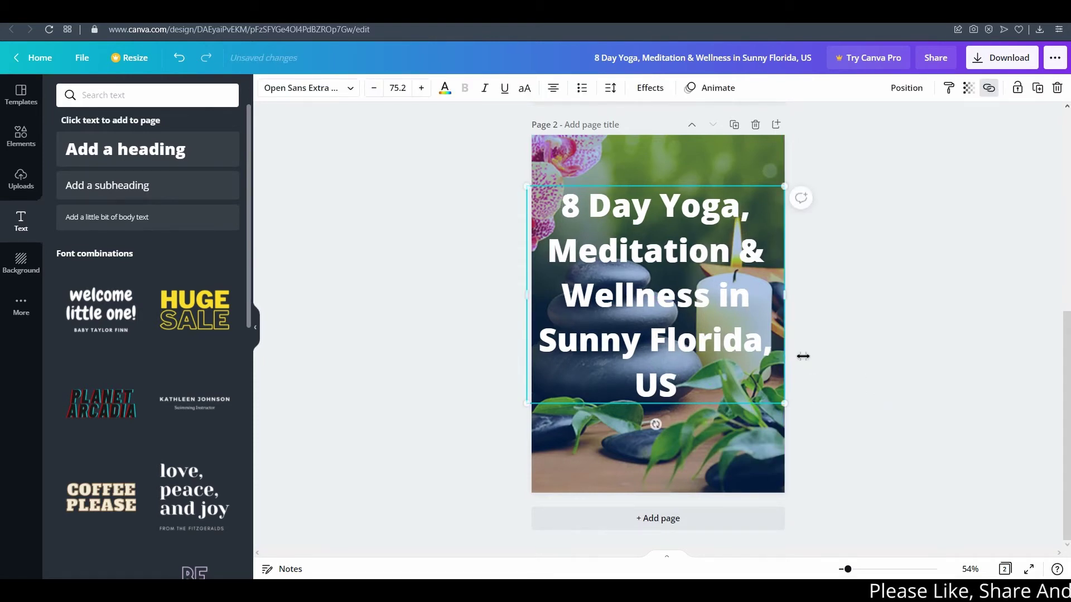
drag(517, 302, 522, 302)
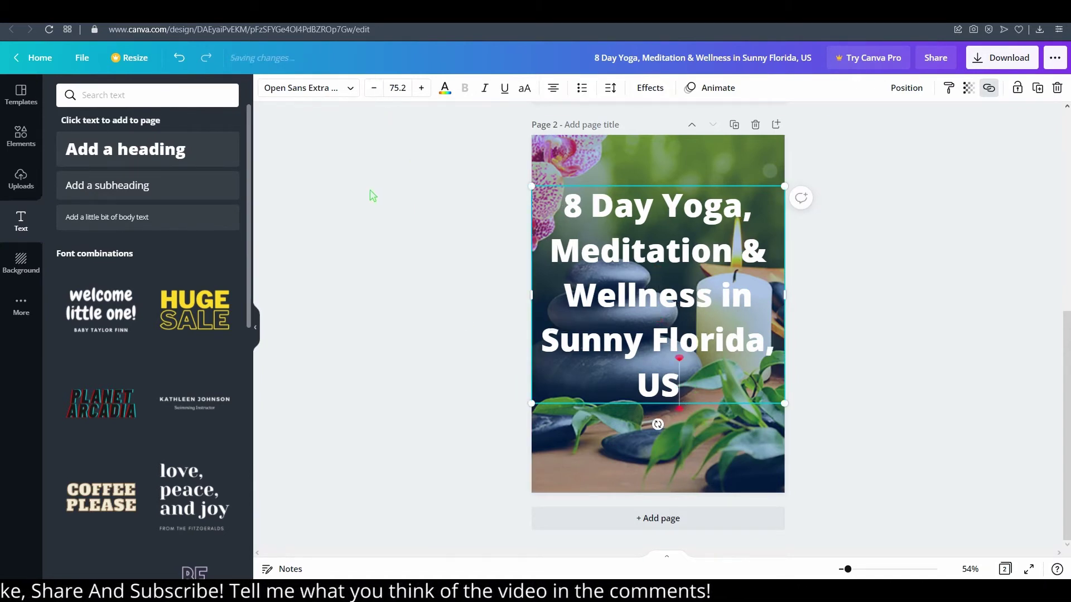
Reduce the heading font size to 58.2, then bump it up to 59.2
scroll(614, 318, up, 5)
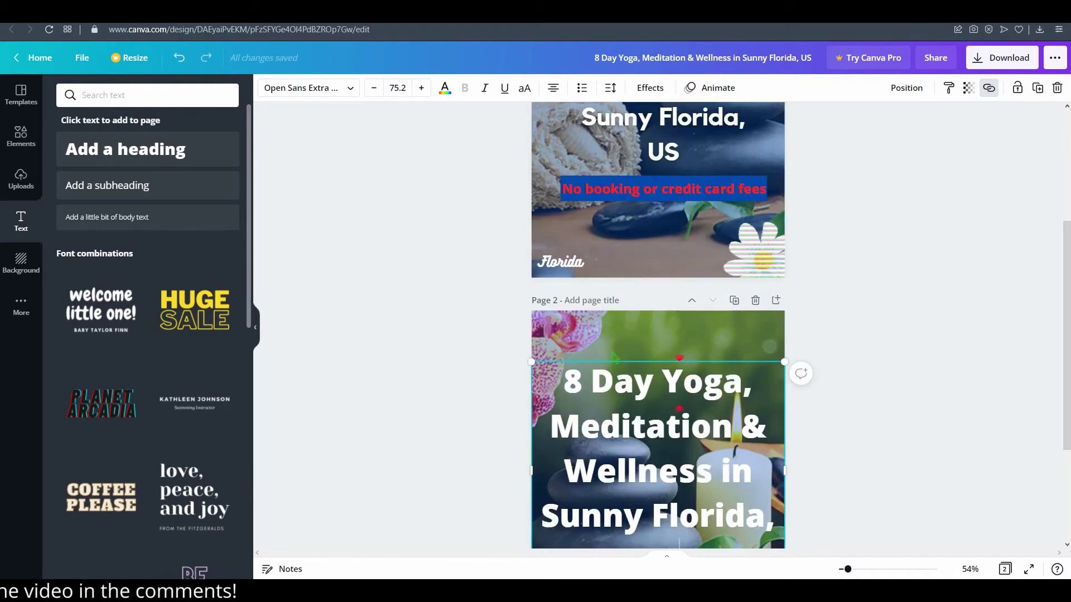
scroll(612, 317, up, 2)
scroll(641, 329, down, 6)
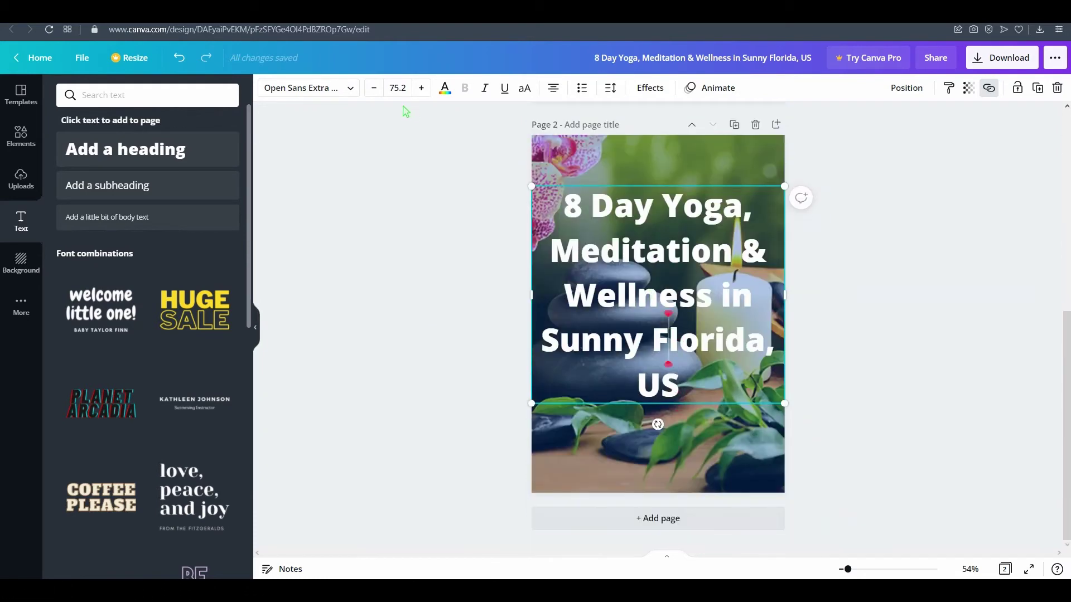
click(375, 89)
click(374, 89)
click(375, 89)
click(375, 90)
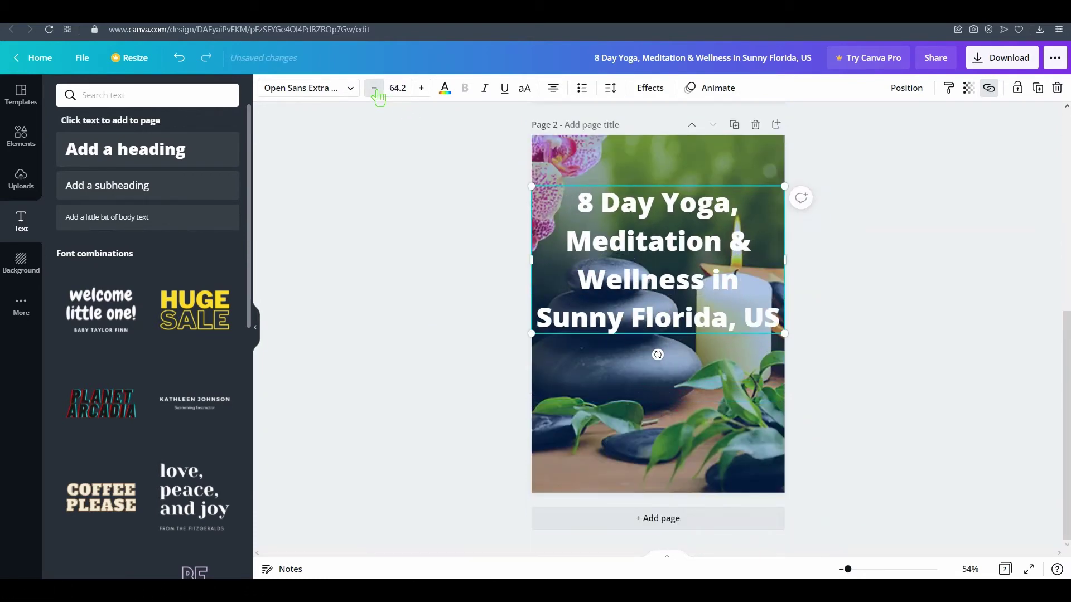
click(375, 90)
click(375, 89)
click(375, 89)
click(375, 90)
click(374, 89)
click(375, 89)
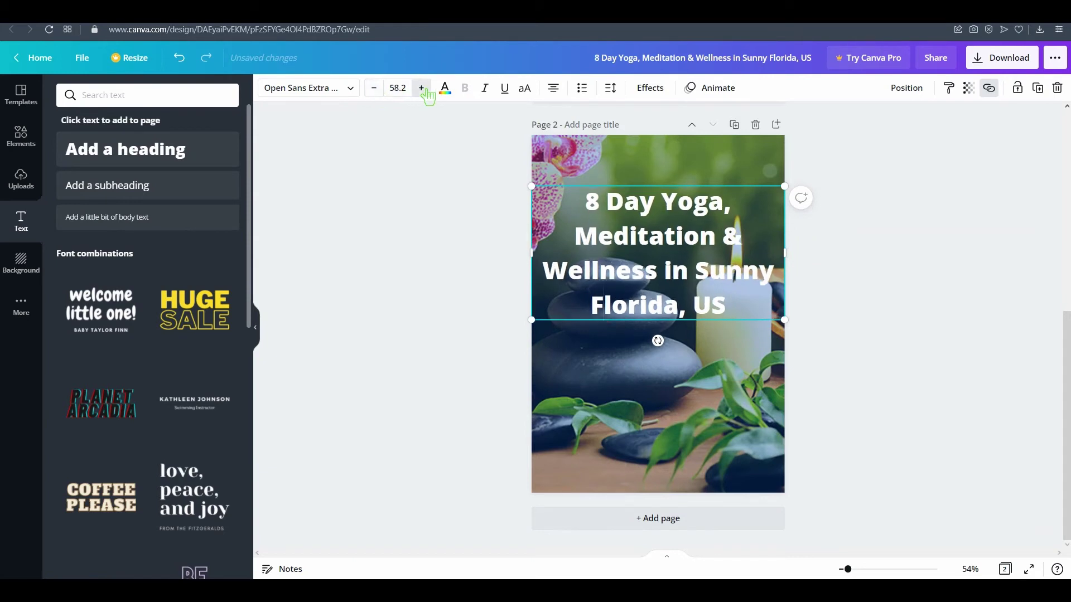
click(423, 89)
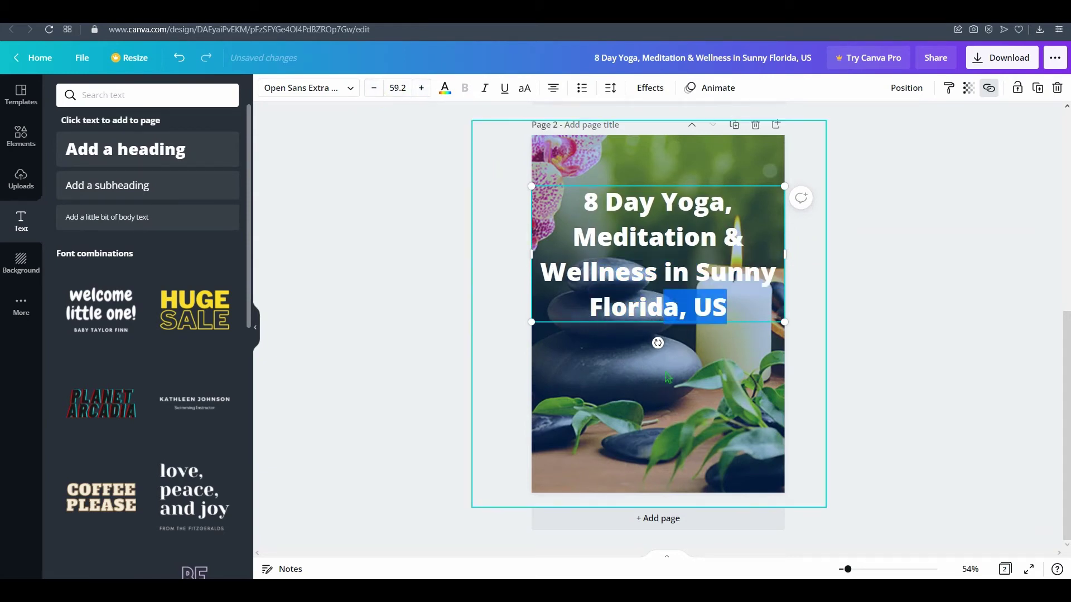
Reposition the four-line heading at the top of page 2
drag(717, 189, 717, 250)
click(792, 406)
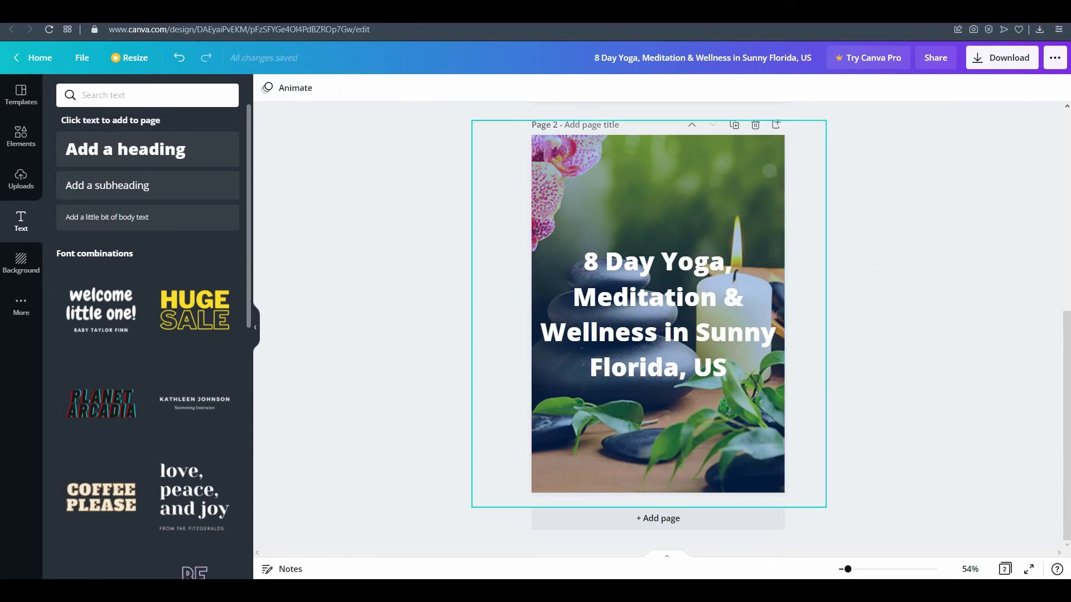
scroll(786, 390, up, 6)
scroll(756, 315, down, 5)
scroll(756, 314, down, 1)
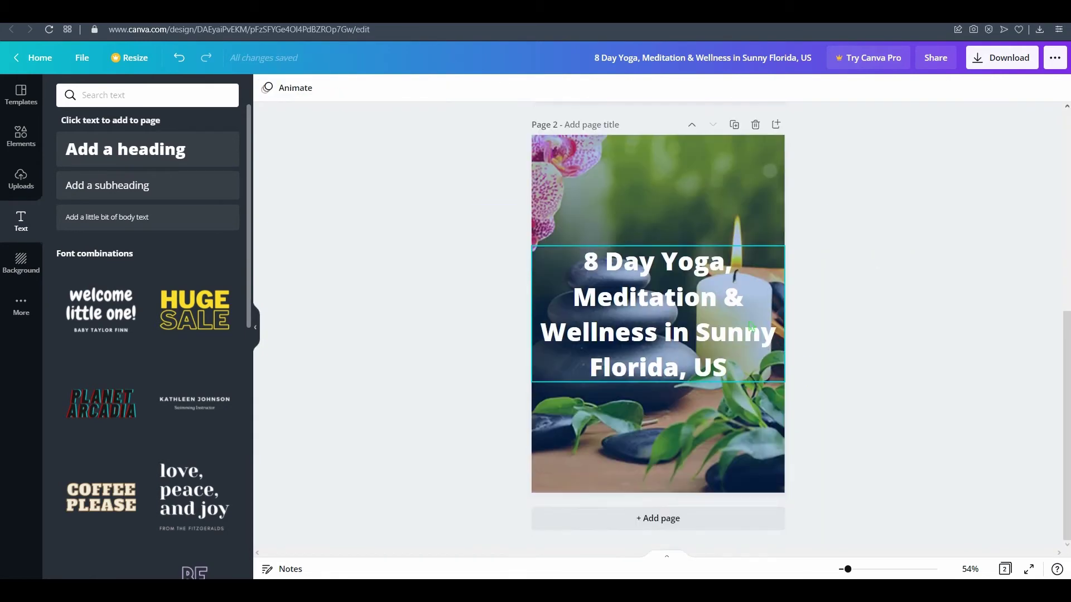
scroll(782, 406, up, 3)
scroll(705, 416, down, 1)
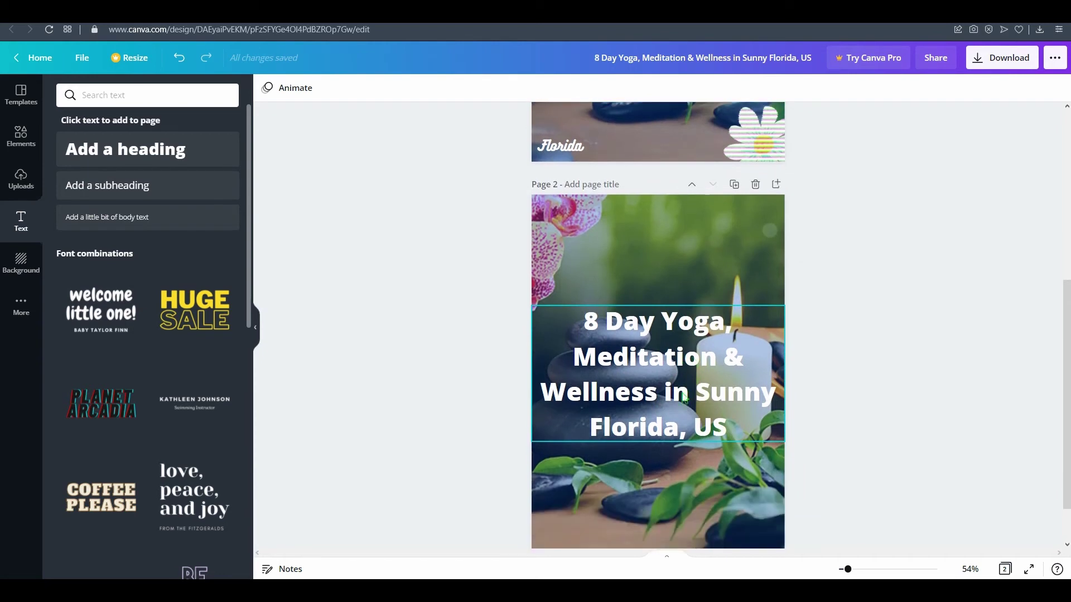
drag(684, 337, 678, 274)
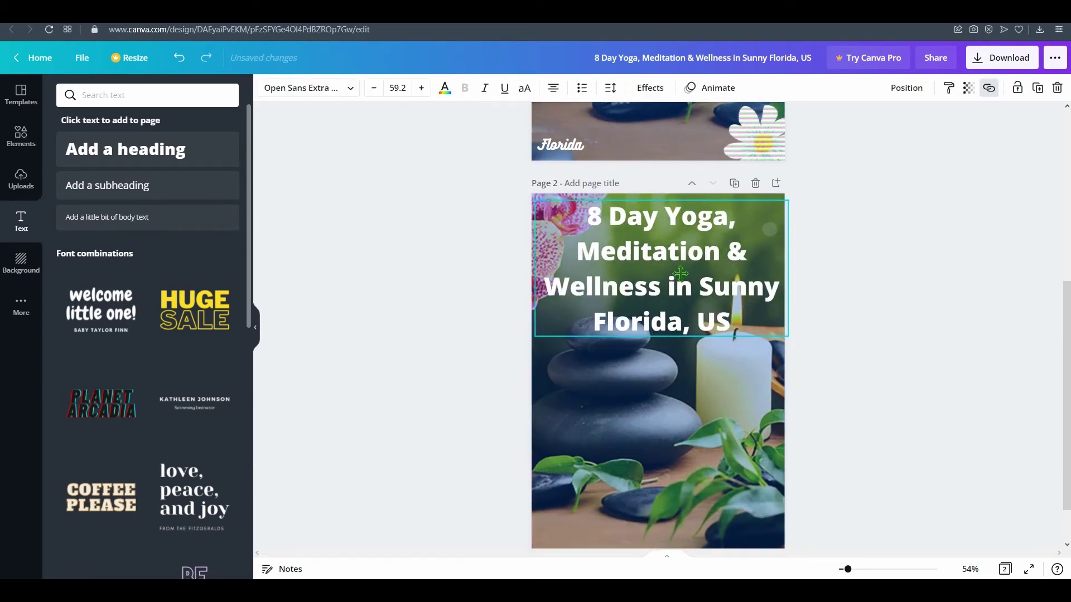
click(781, 414)
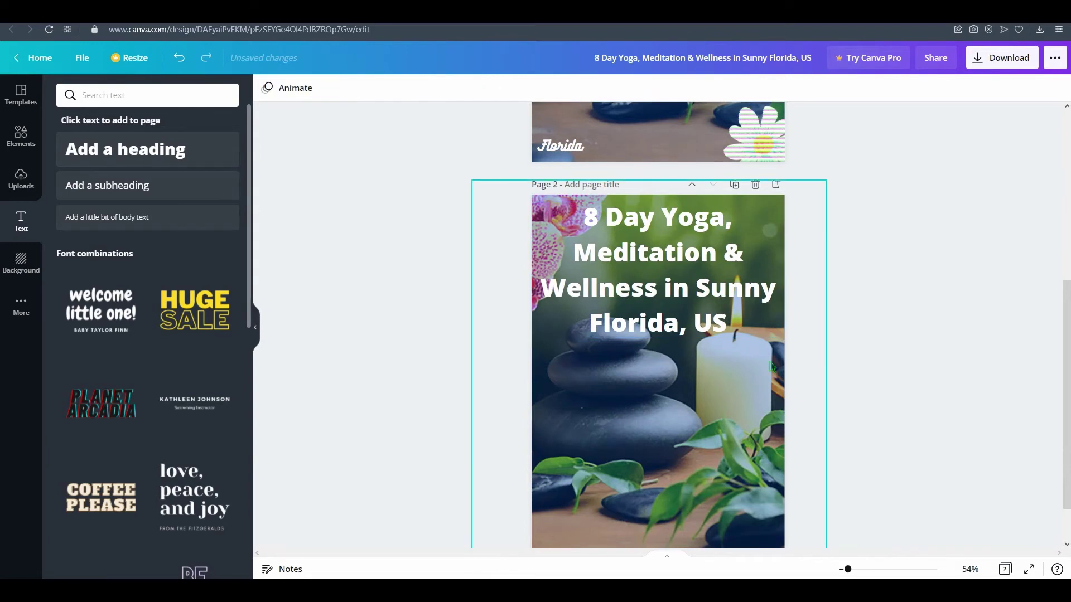
scroll(725, 335, down, 1)
scroll(697, 307, up, 1)
Apply the Splice effect to the page 2 heading with a dark blue outline colour
click(674, 265)
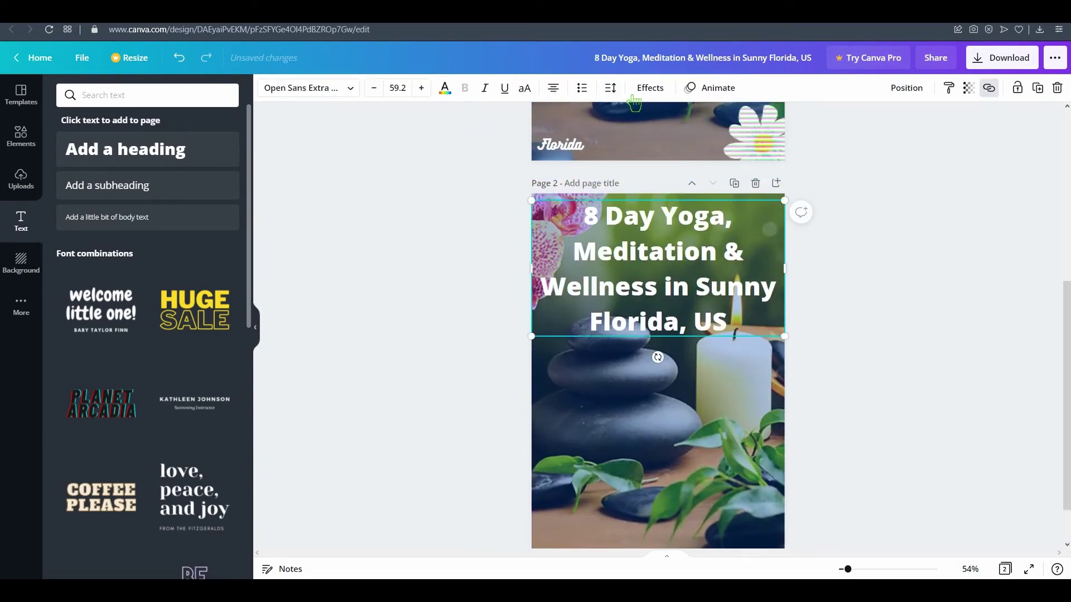
click(647, 88)
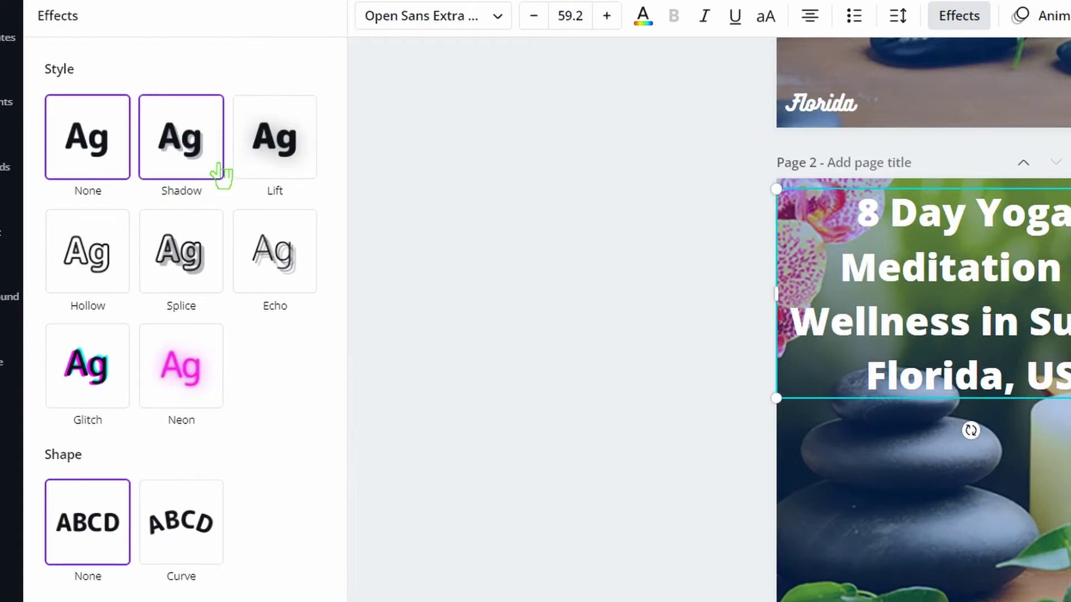
click(310, 155)
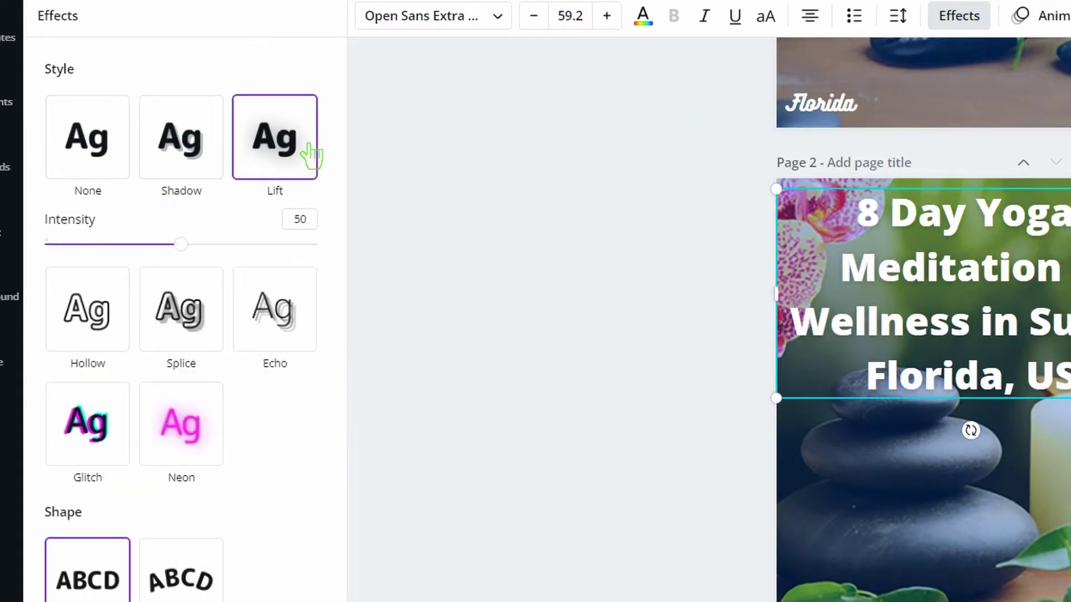
click(201, 316)
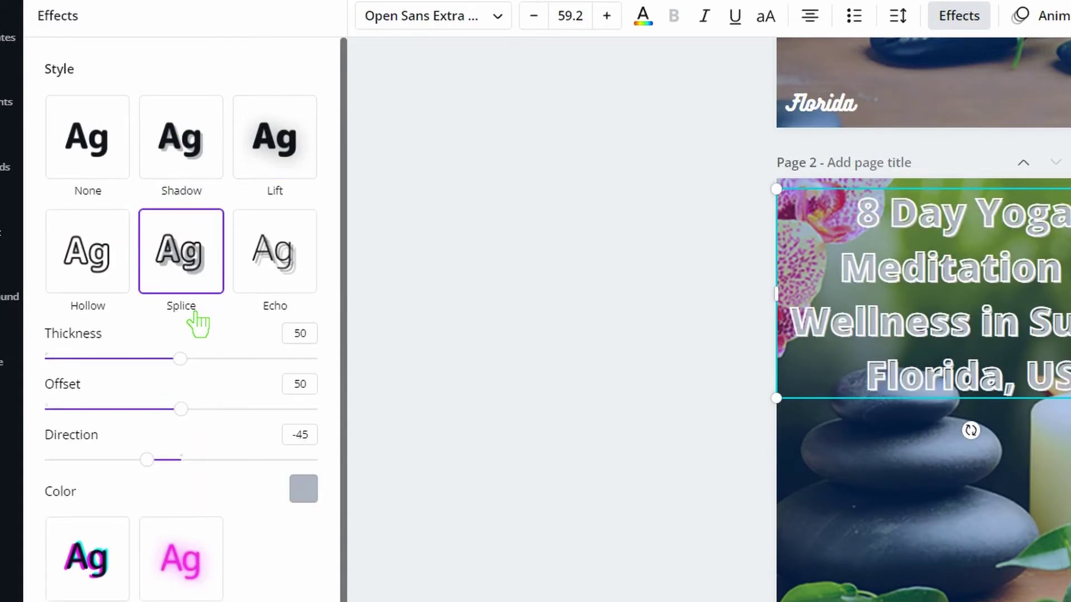
click(312, 482)
click(280, 387)
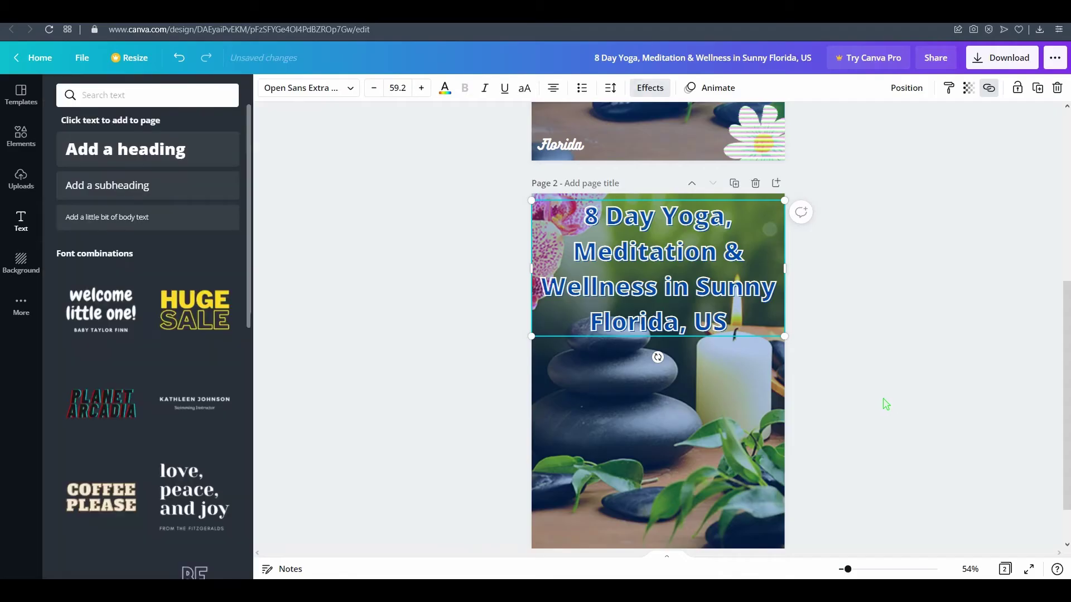
click(886, 404)
scroll(395, 402, down, 1)
scroll(396, 402, up, 3)
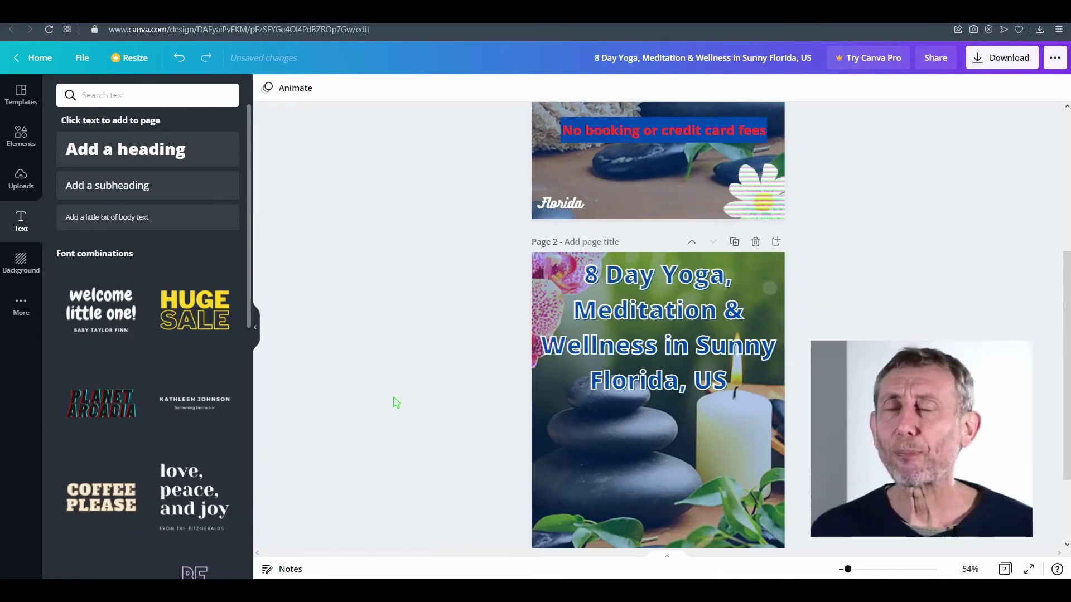
scroll(396, 402, down, 1)
scroll(397, 394, up, 1)
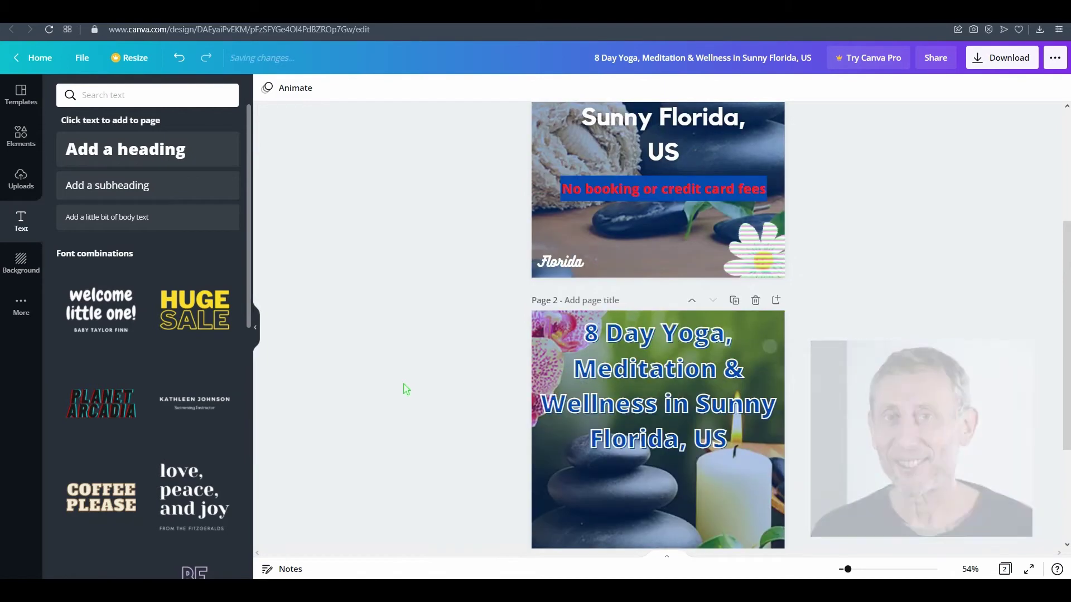
scroll(430, 386, up, 3)
scroll(744, 352, up, 1)
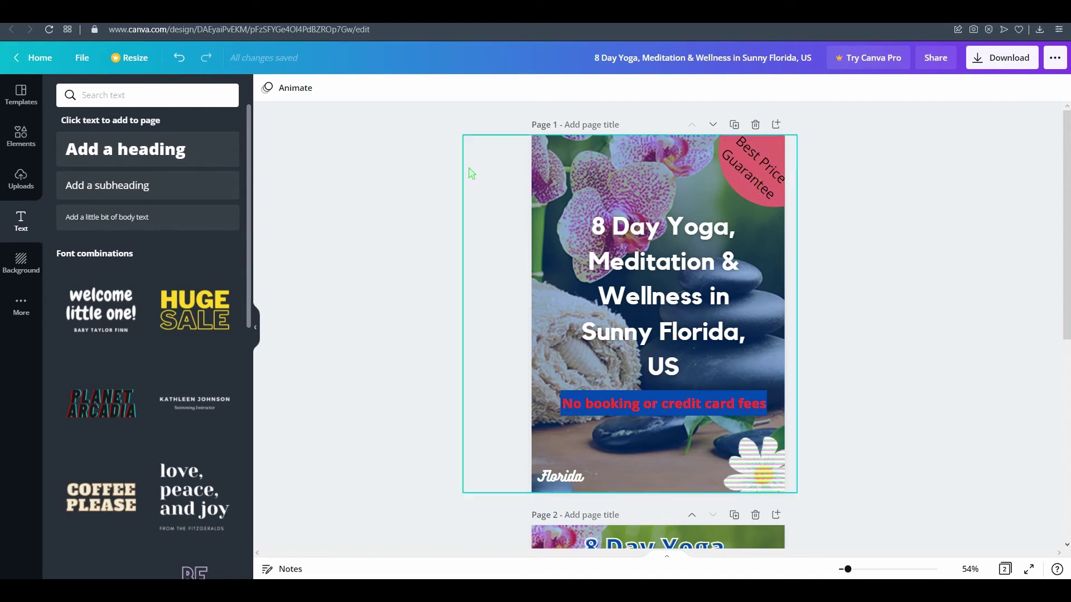
Add a blue circle shape and shrink it into page 2's bottom-left corner
click(20, 137)
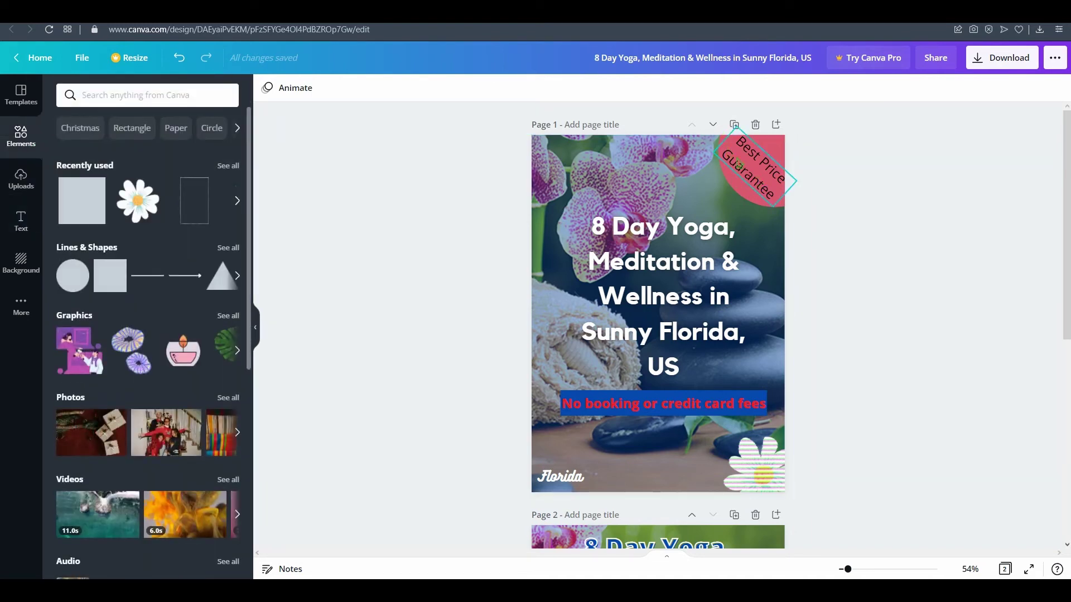
drag(78, 287, 238, 410)
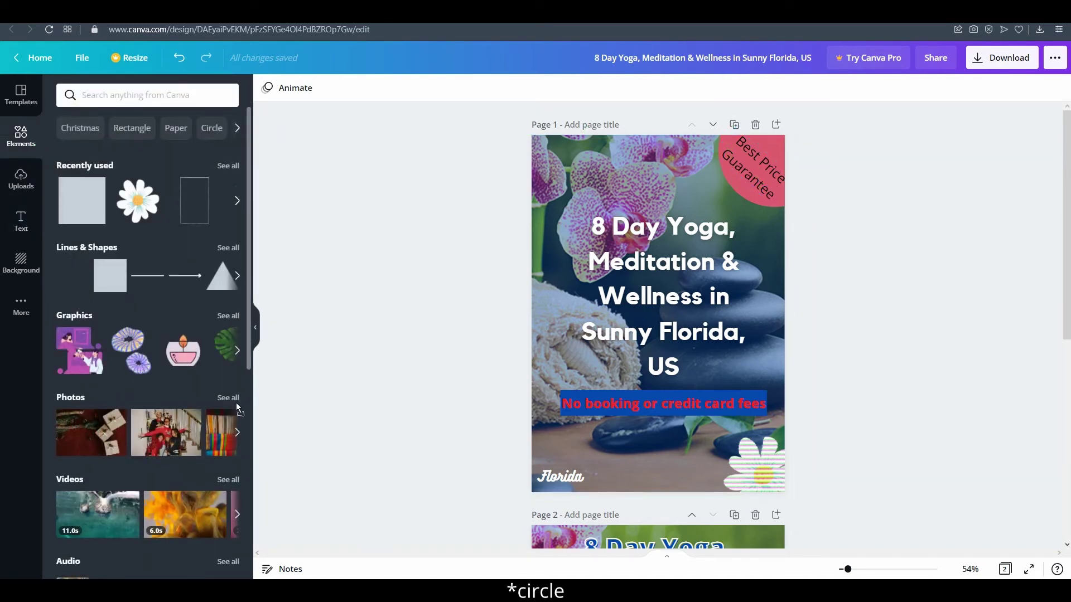
drag(672, 523, 720, 522)
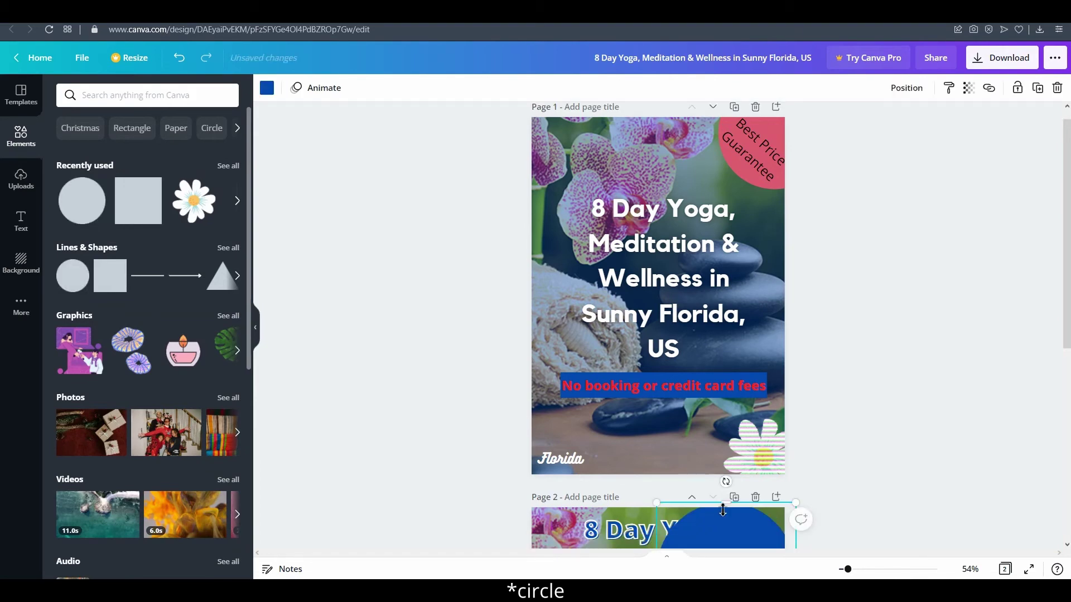
scroll(747, 484, down, 2)
drag(697, 254, 548, 495)
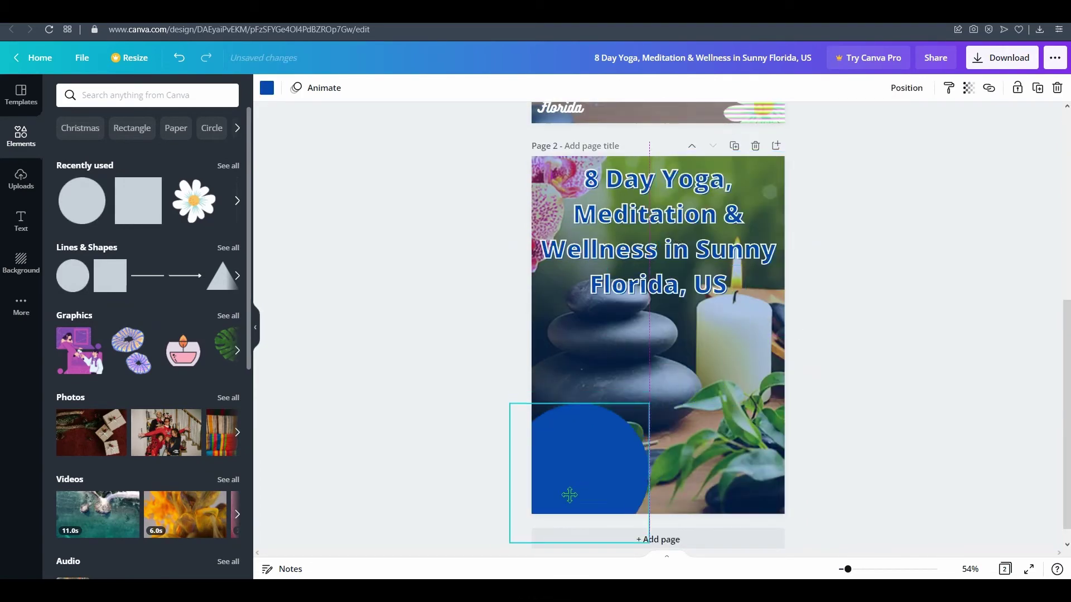
drag(630, 419, 592, 456)
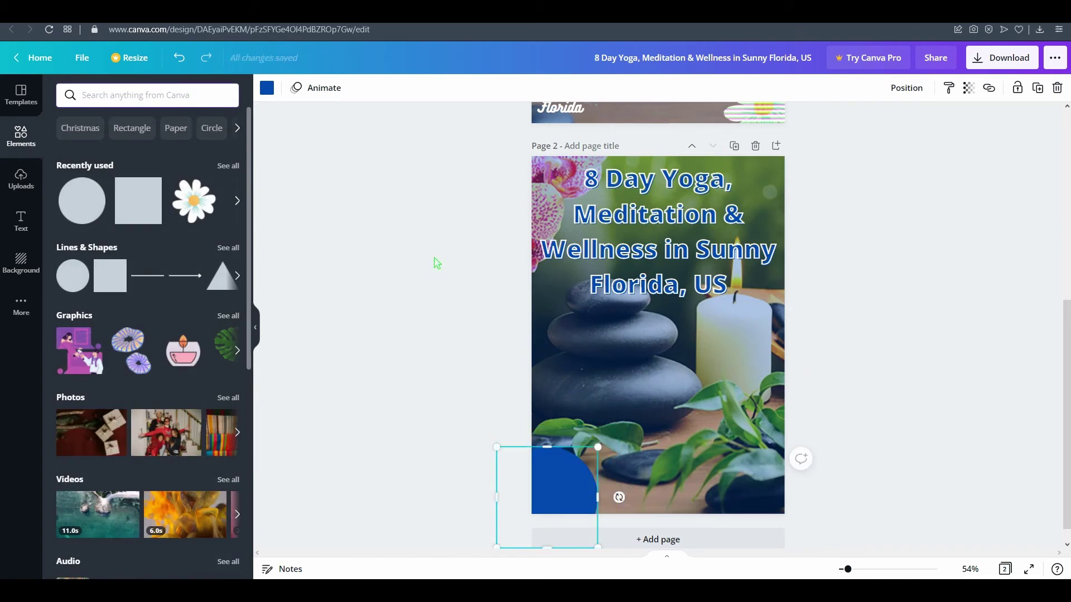
scroll(614, 391, up, 6)
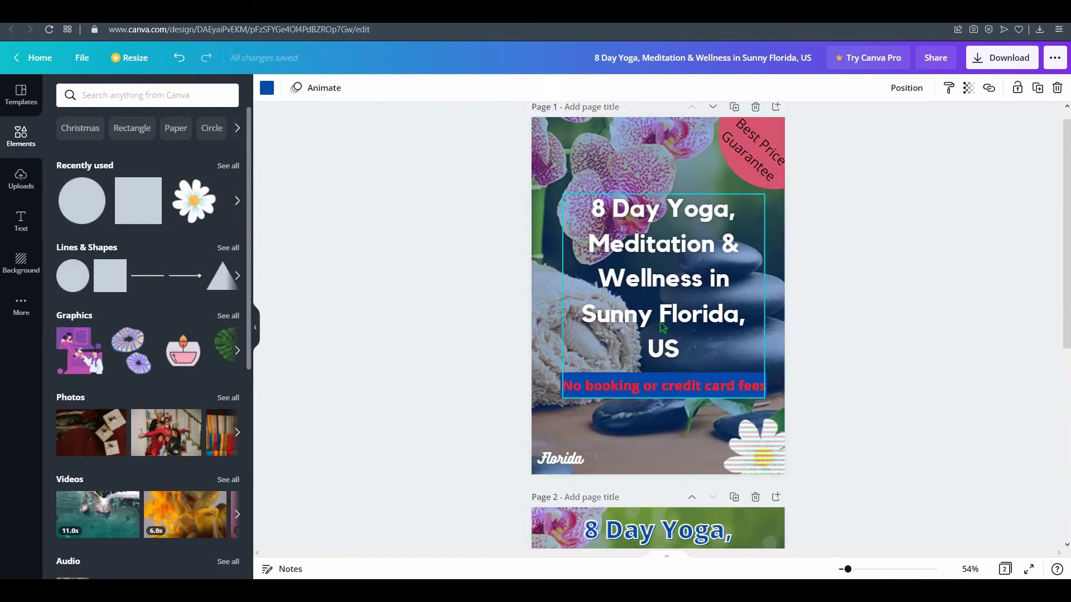
scroll(661, 327, down, 6)
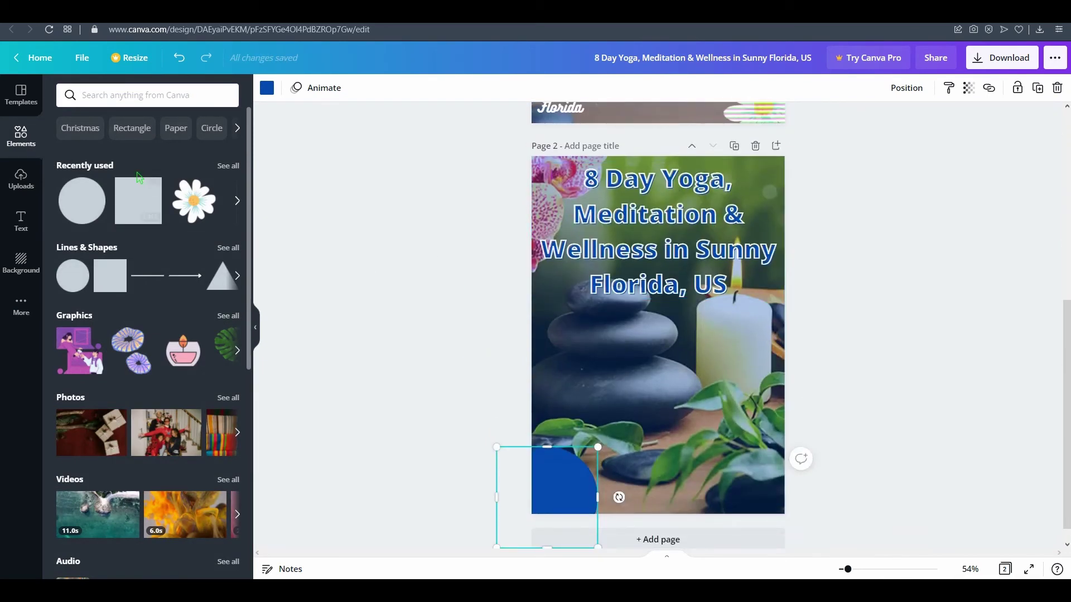
Add a 'Best price guaranteed' subheading, tilt it about 60 degrees, and set it on the circle
click(20, 221)
click(129, 185)
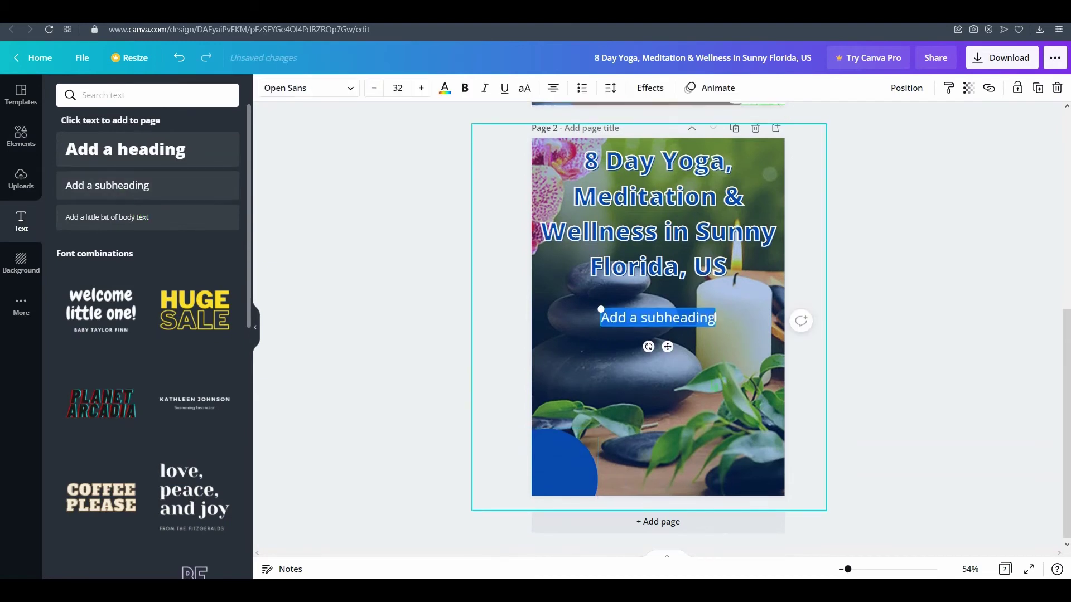
text(Best)
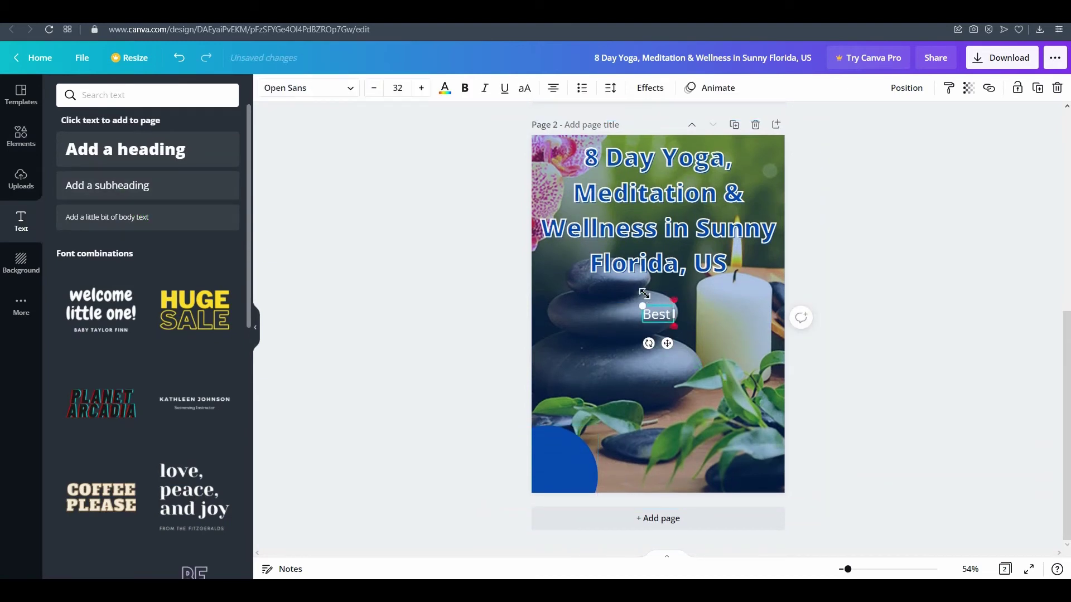
text( price gu)
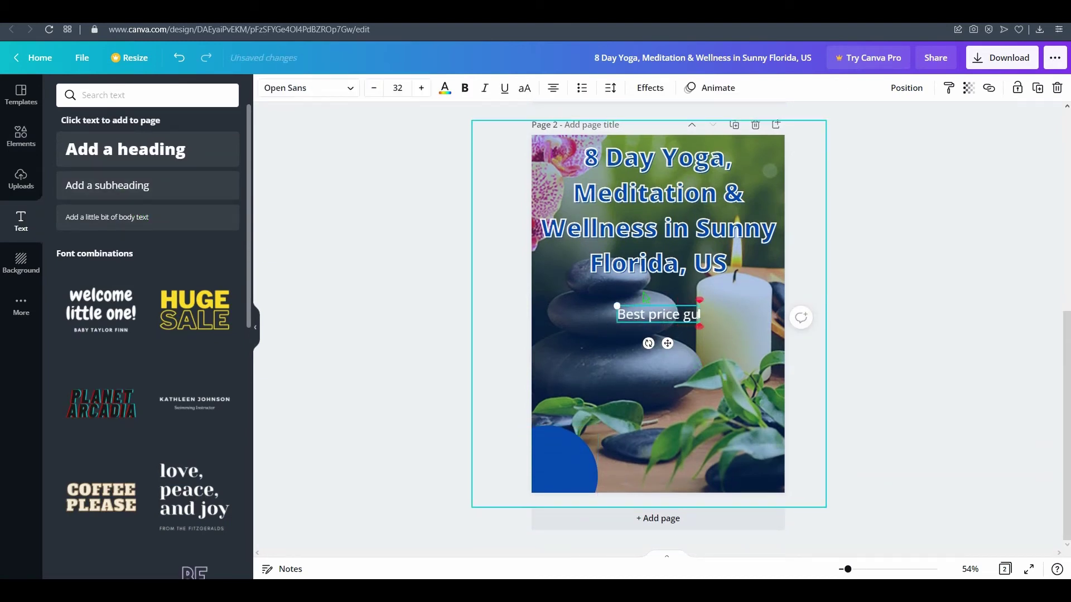
text(aranteed)
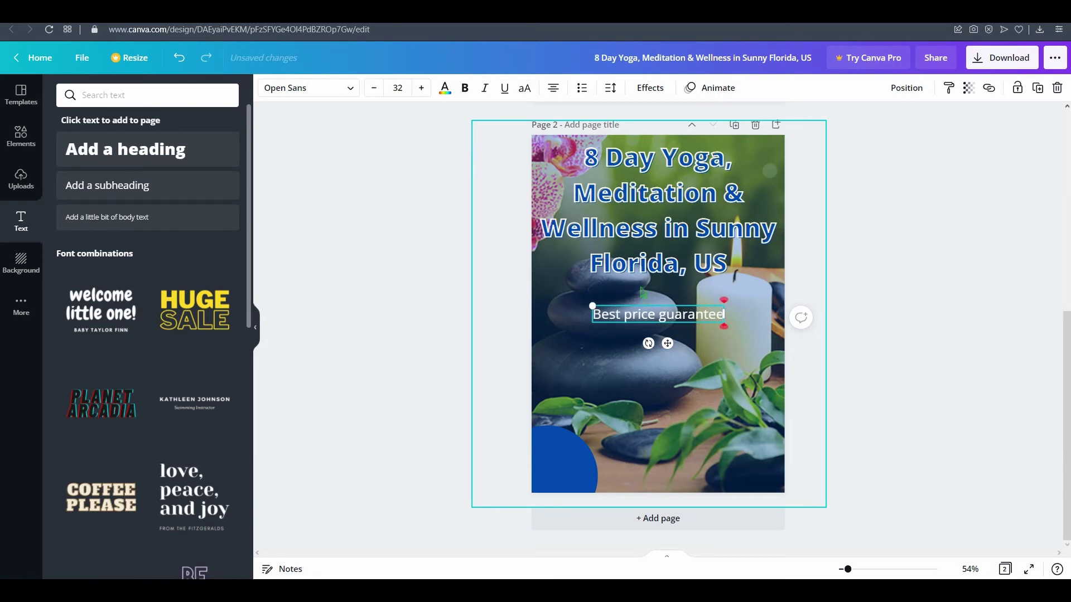
drag(649, 344, 628, 323)
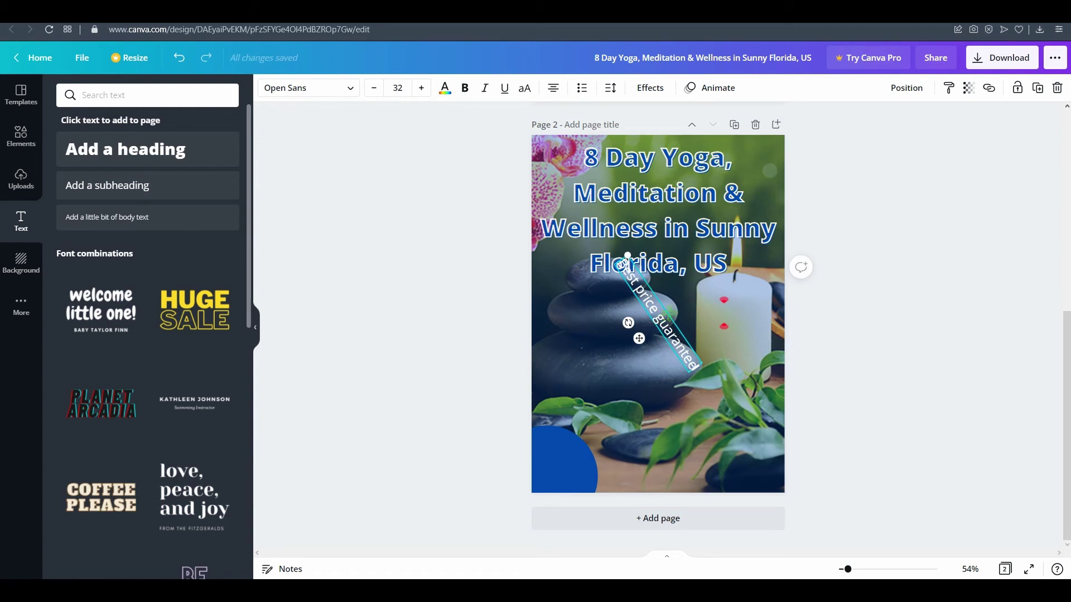
drag(700, 370, 570, 453)
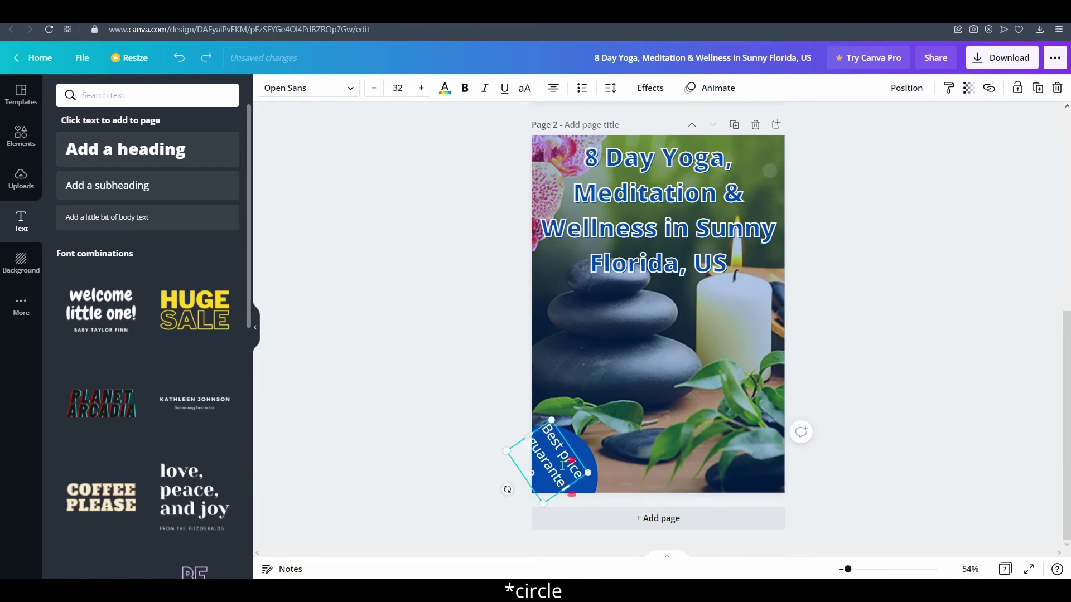
drag(524, 479, 597, 495)
Preview a beige text colour on the label, then cancel the change
click(650, 88)
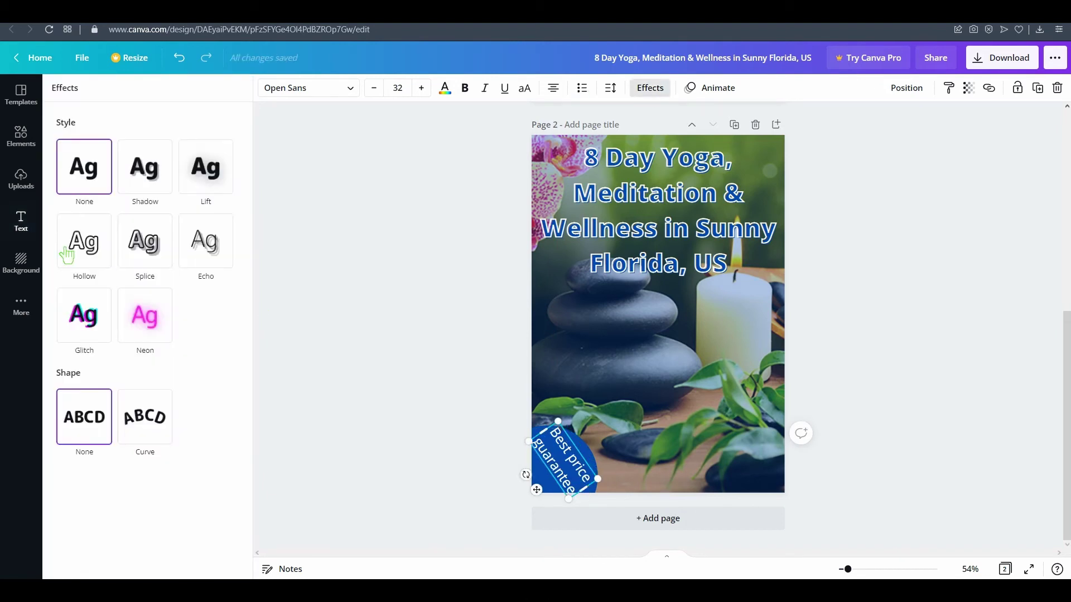
click(445, 89)
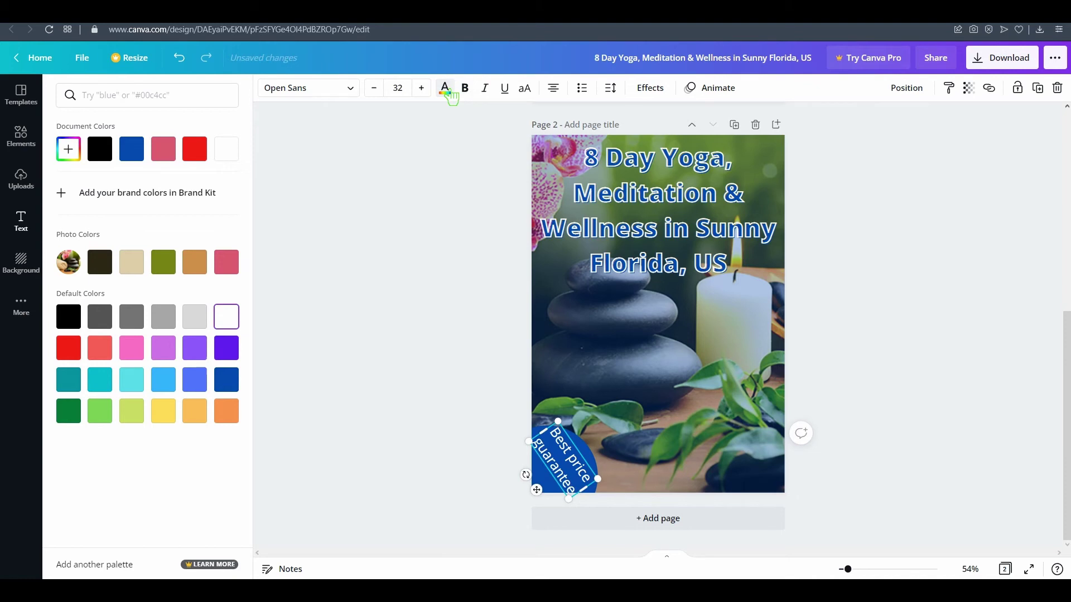
click(449, 94)
click(445, 89)
click(130, 266)
key(Escape)
click(904, 321)
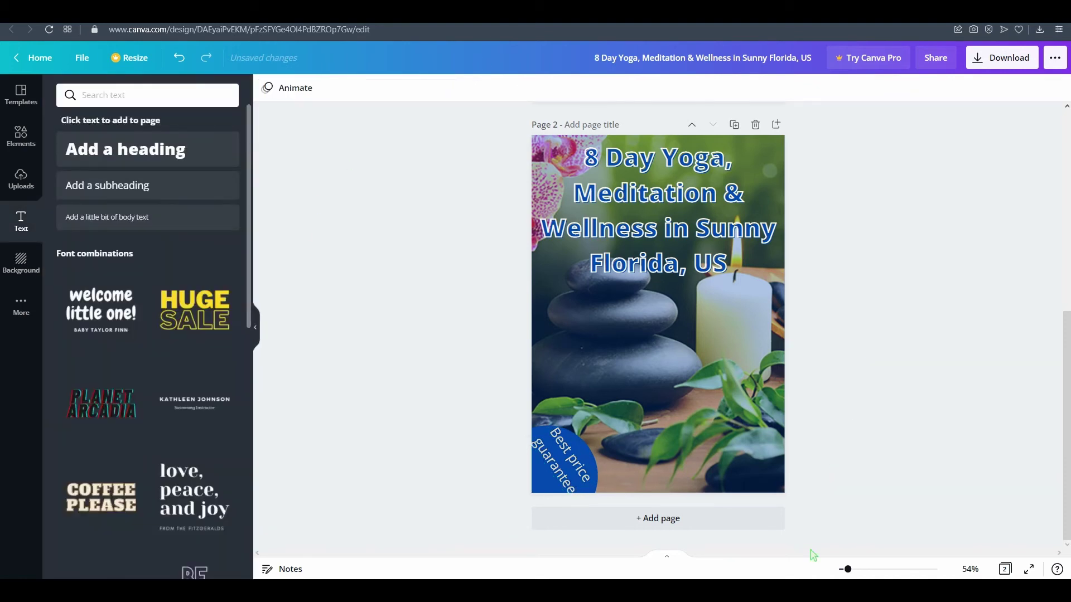
Nudge the label and blue circle into place in the corner, then return to page 1
click(591, 449)
click(887, 425)
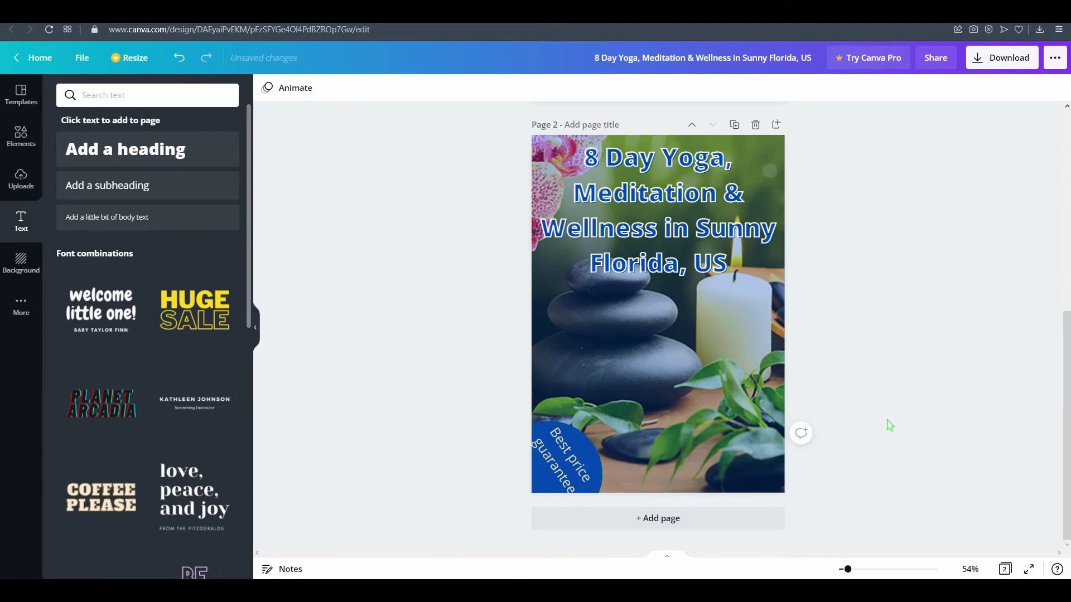
click(563, 457)
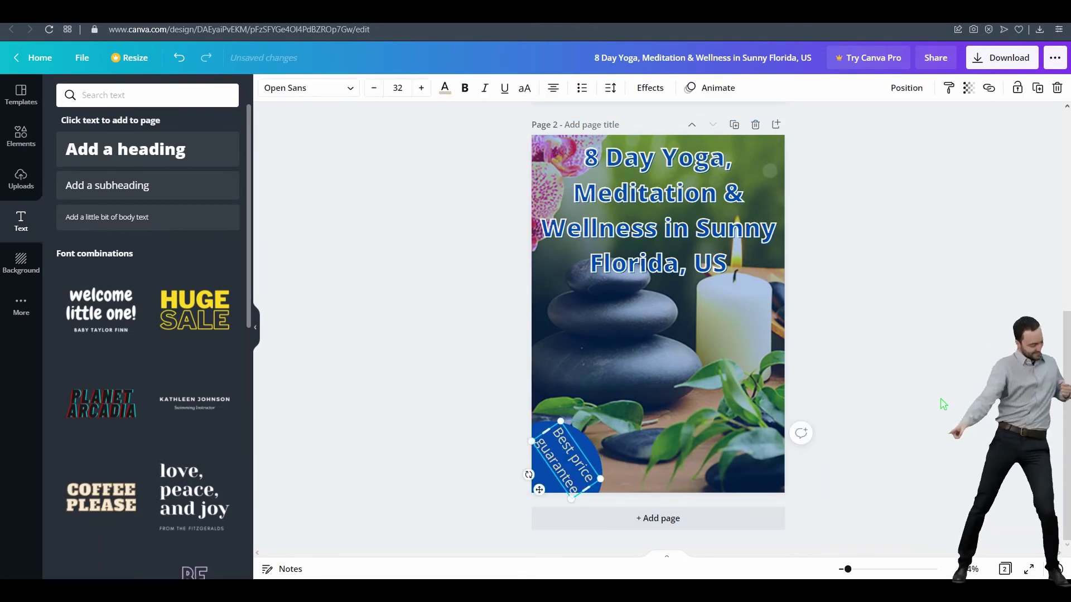
drag(564, 457, 599, 460)
click(598, 461)
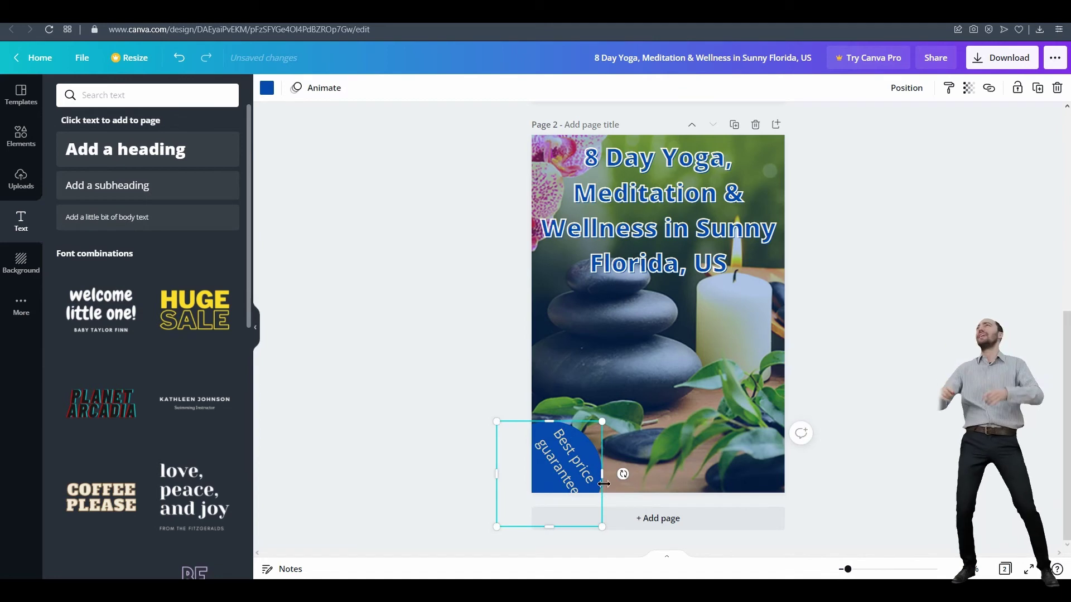
click(586, 483)
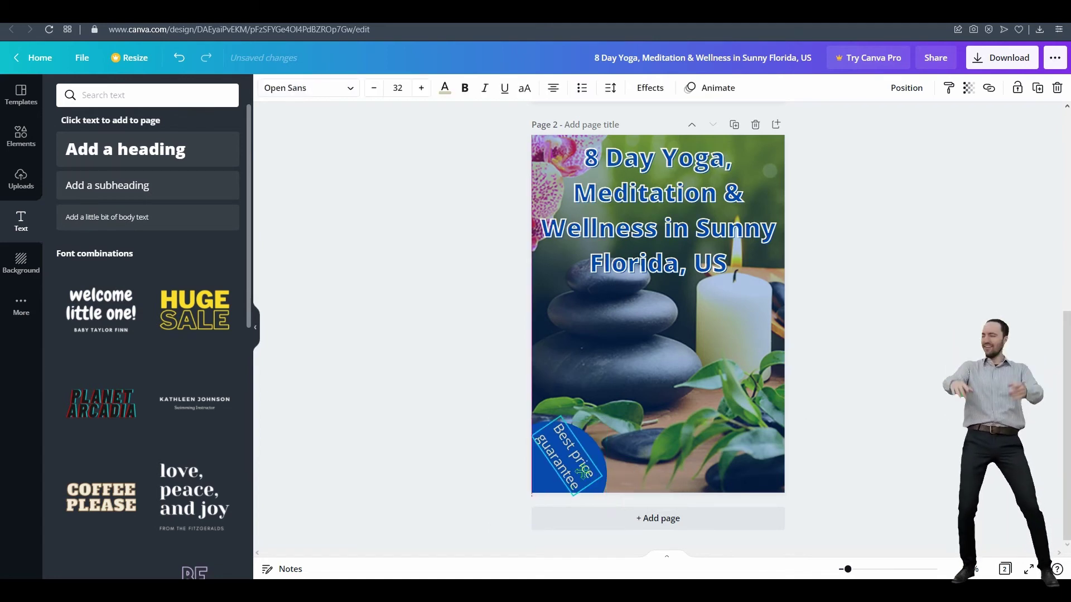
click(825, 549)
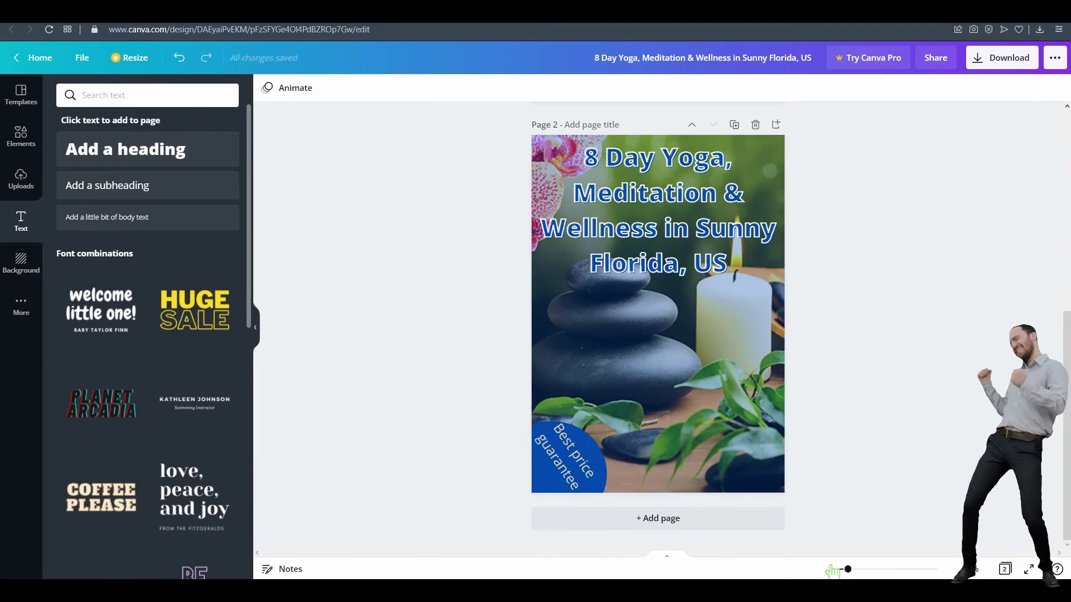
scroll(866, 382, up, 5)
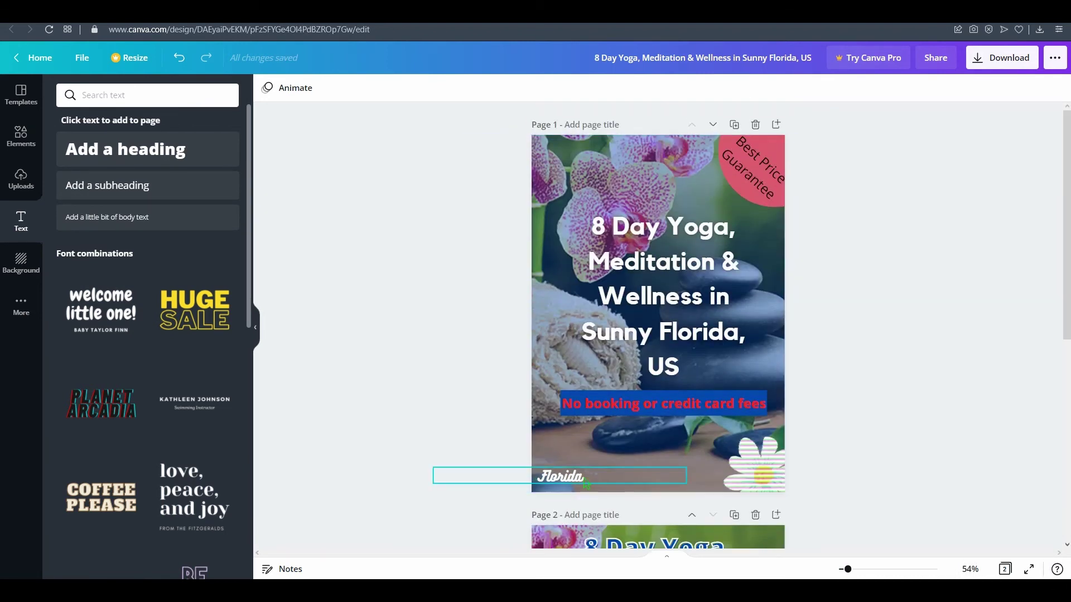
click(586, 485)
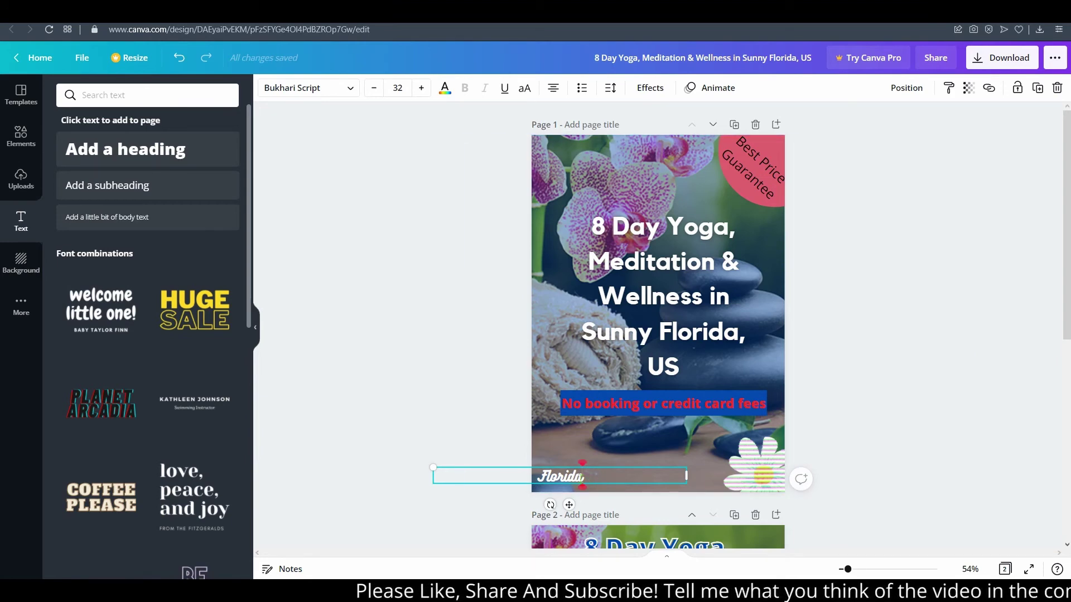
click(1007, 353)
click(580, 484)
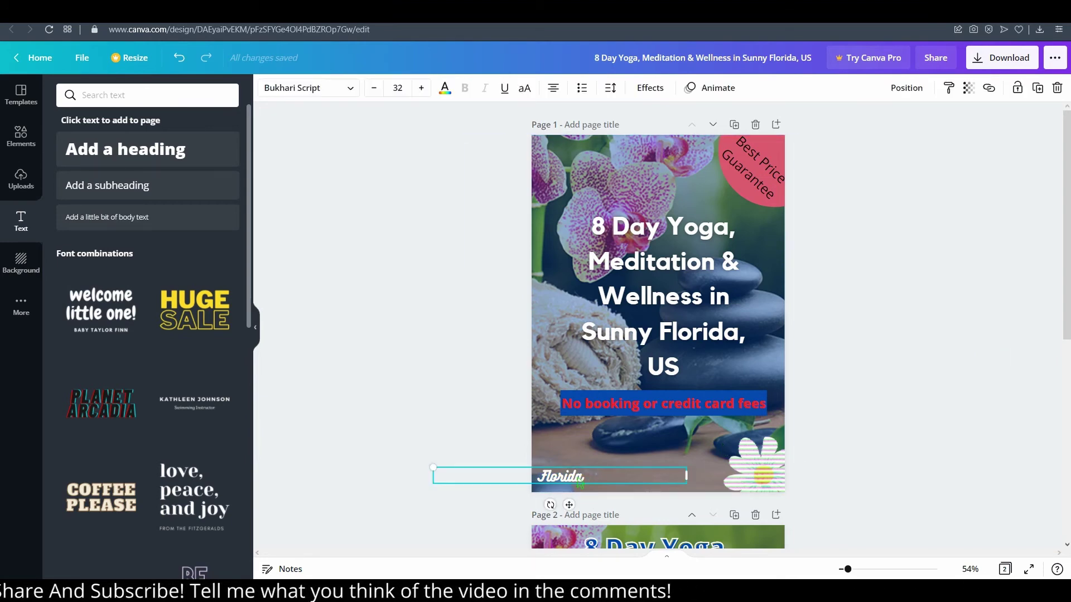
scroll(581, 485, down, 6)
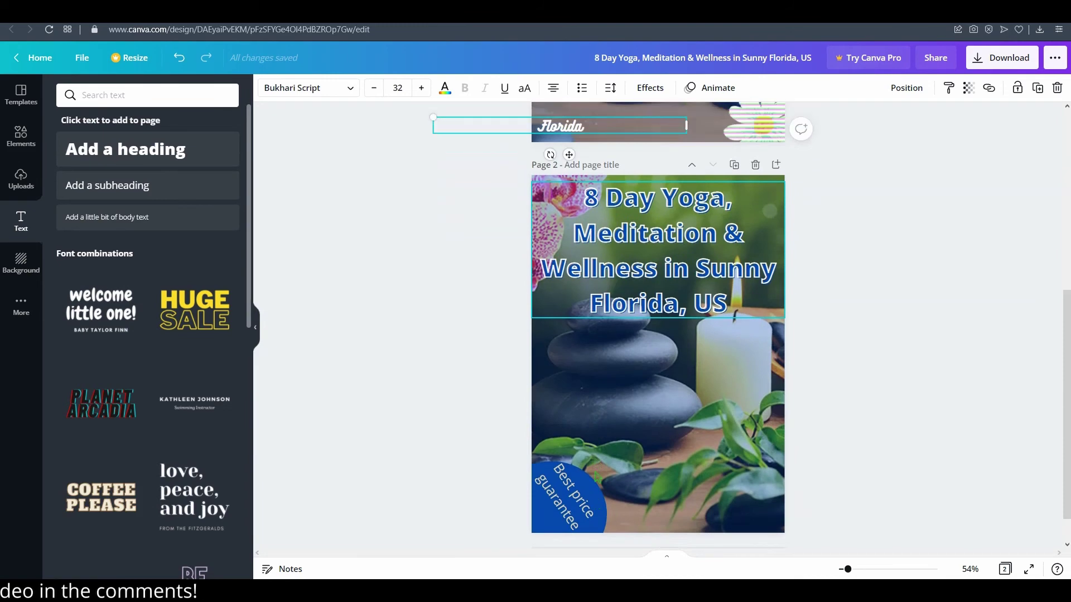
scroll(595, 478, up, 6)
scroll(572, 360, down, 2)
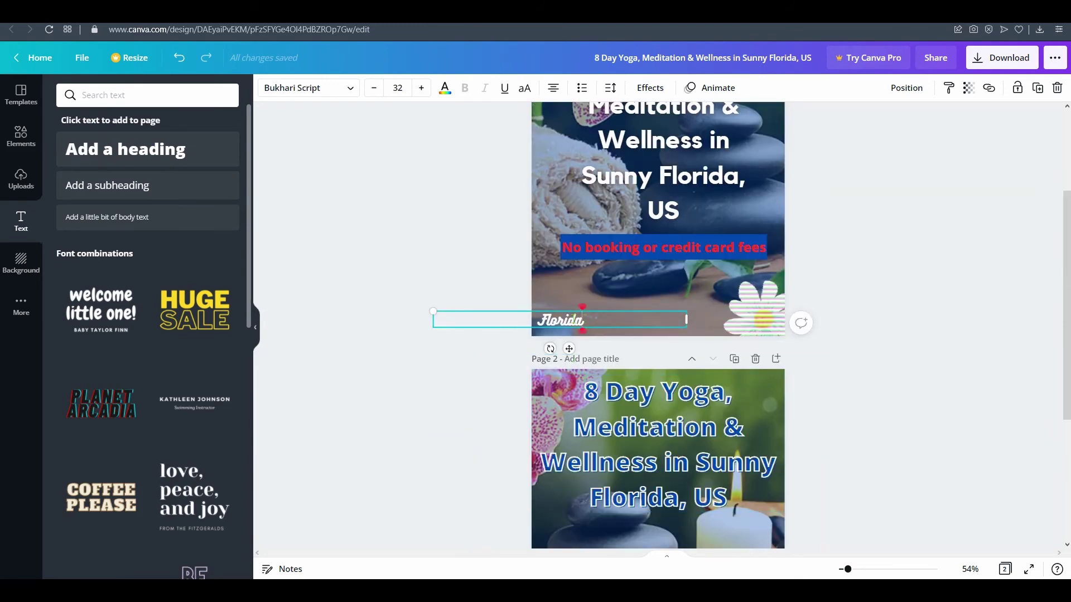
Enlarge page 2's small Florida text to about size 66 and set it in Norwester
scroll(696, 414, down, 4)
click(744, 456)
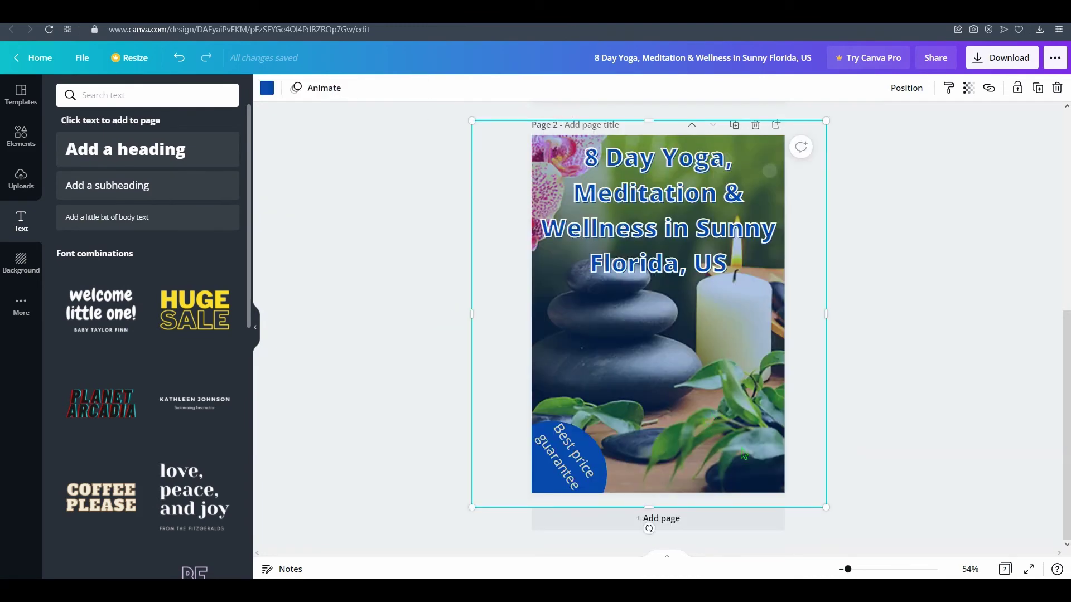
click(658, 314)
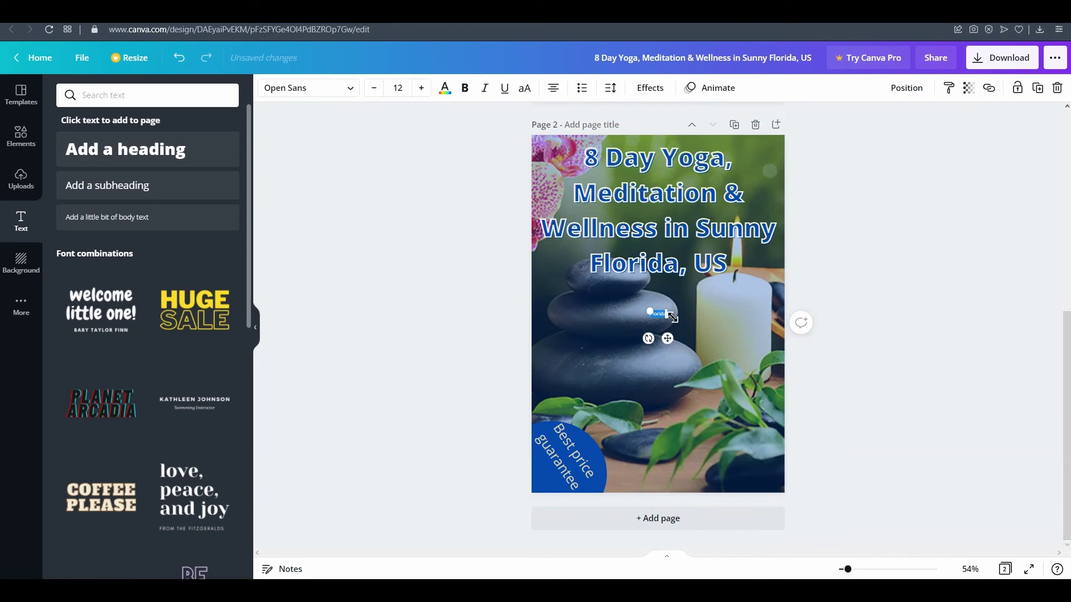
drag(672, 317, 759, 350)
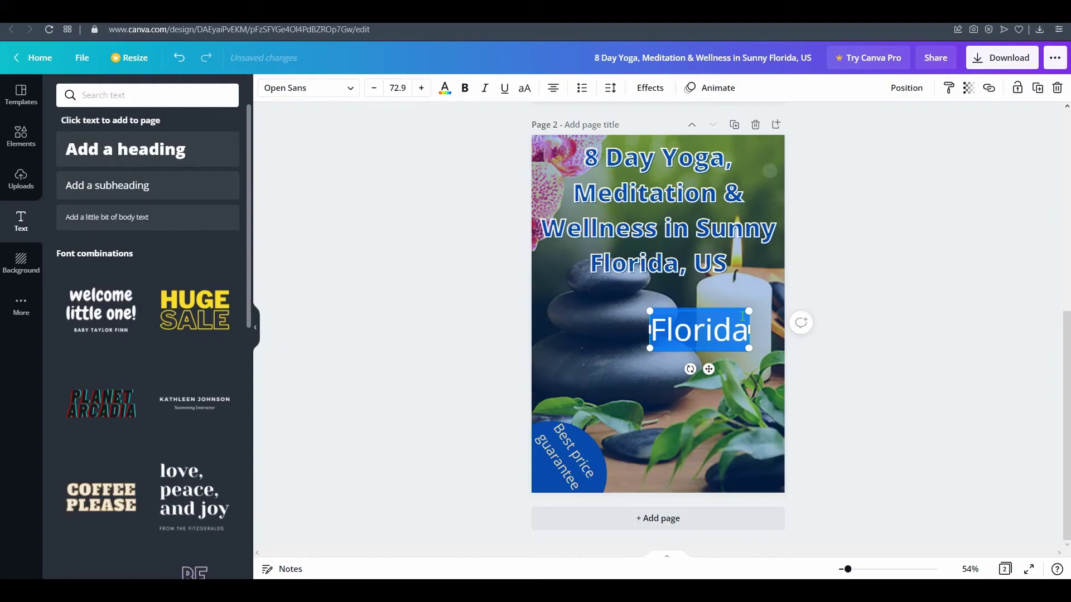
click(350, 89)
scroll(167, 309, down, 10)
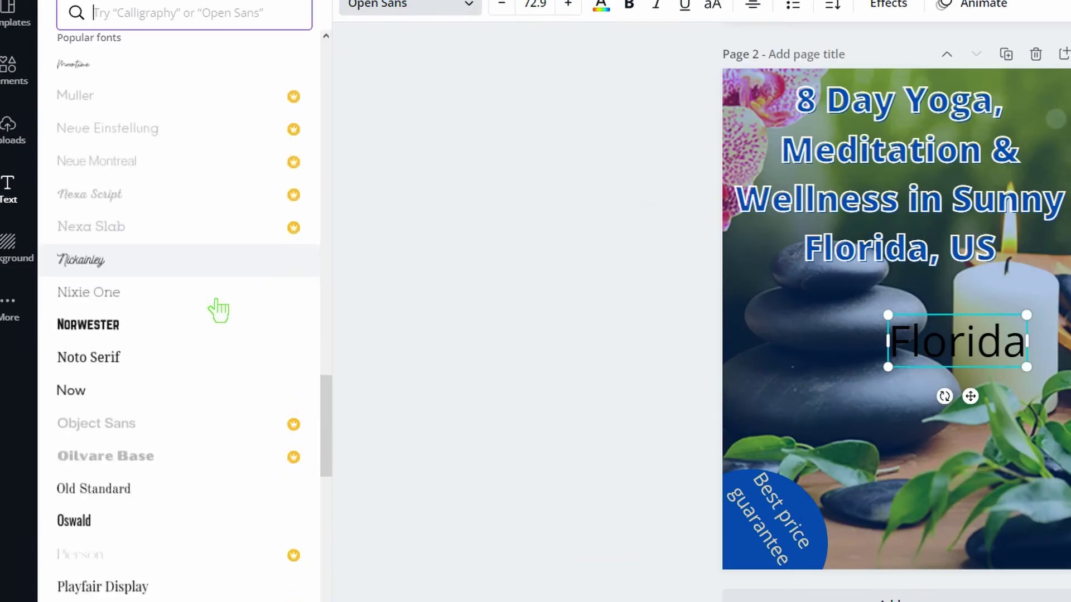
scroll(217, 310, up, 1)
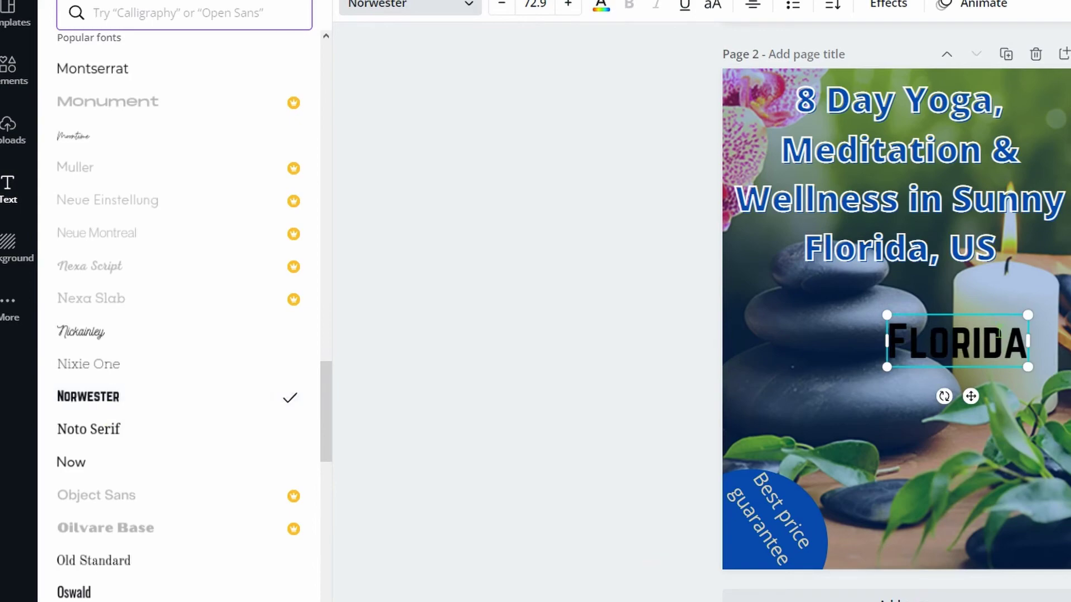
Move FLORIDA to page 2's bottom-right corner and recolour it pink
drag(956, 342, 997, 534)
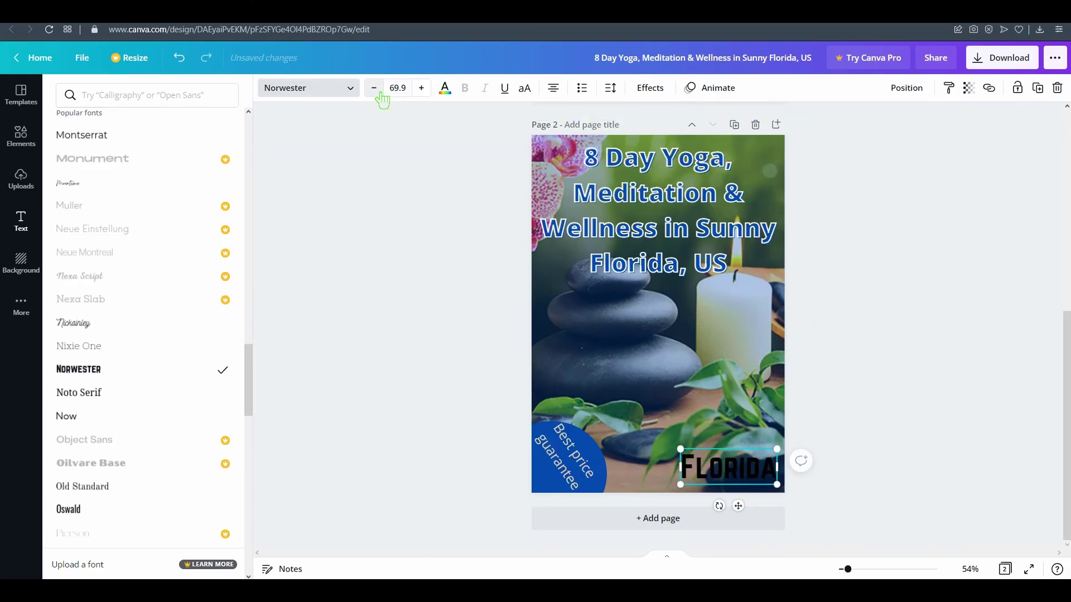
click(445, 90)
click(195, 294)
click(819, 454)
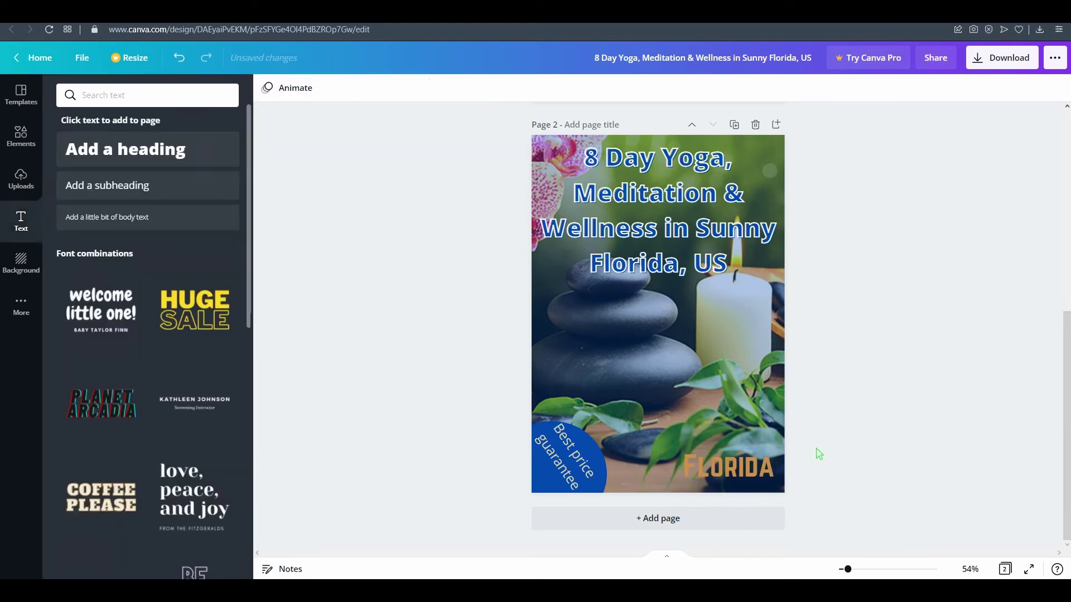
scroll(815, 451, up, 2)
click(734, 536)
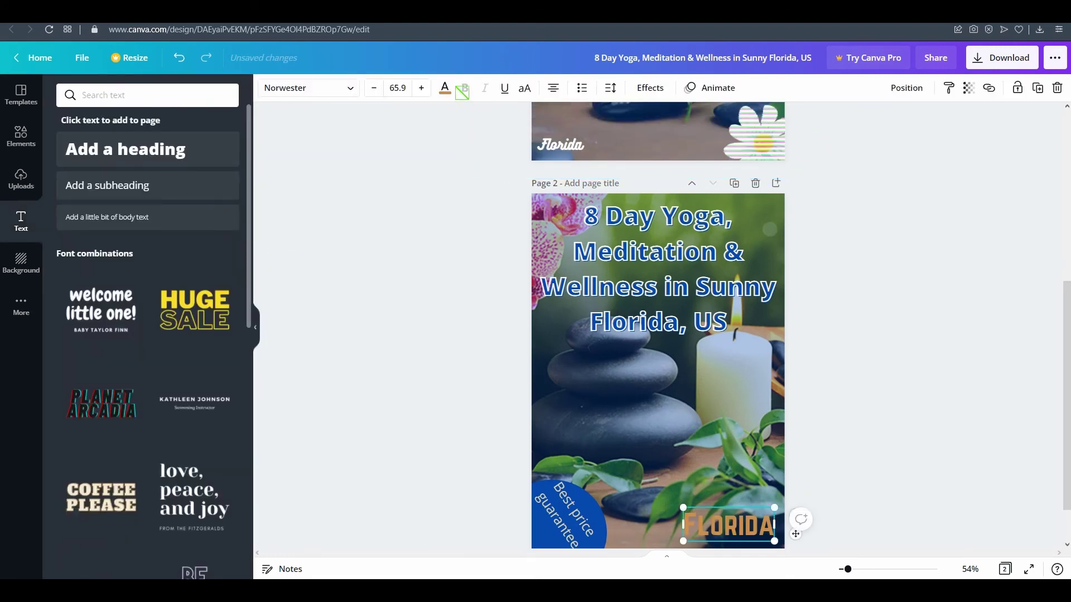
click(445, 89)
click(419, 322)
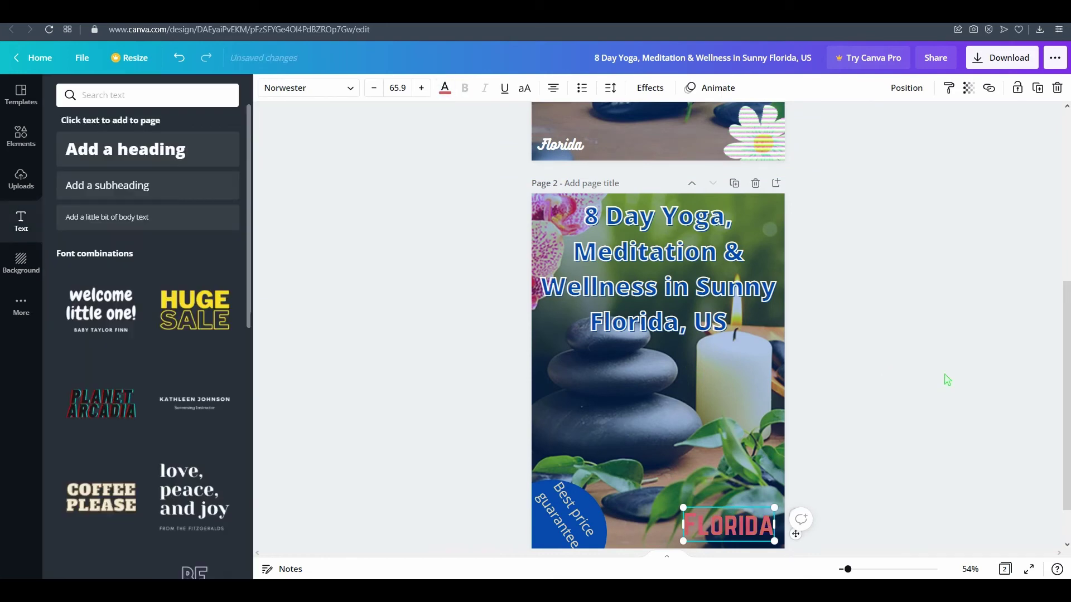
scroll(816, 318, up, 5)
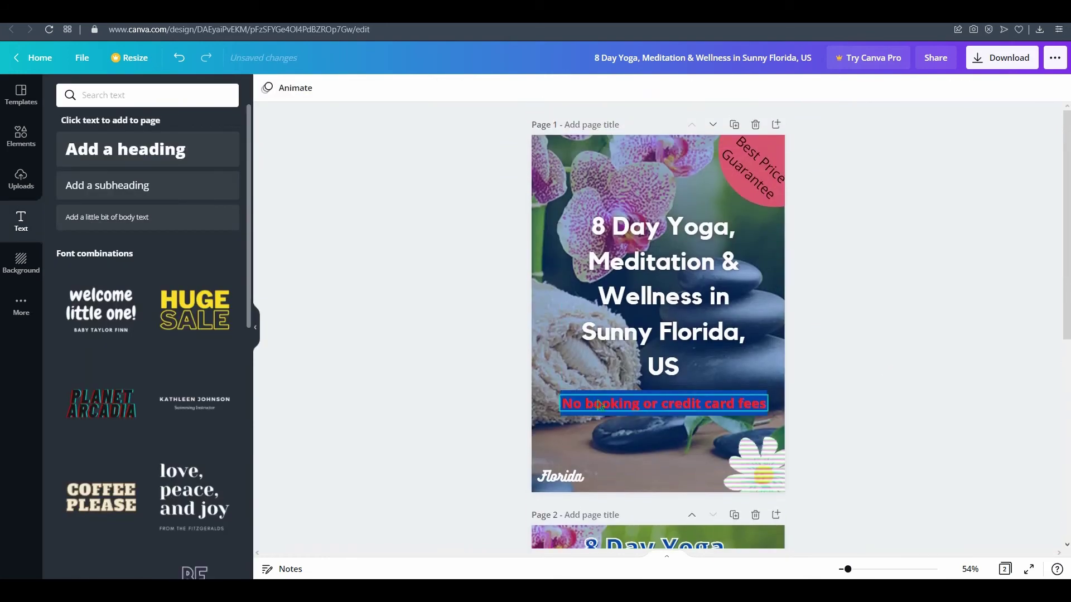
Add the recently used daisy to page 1 and give it the Trippy Split effect
click(759, 479)
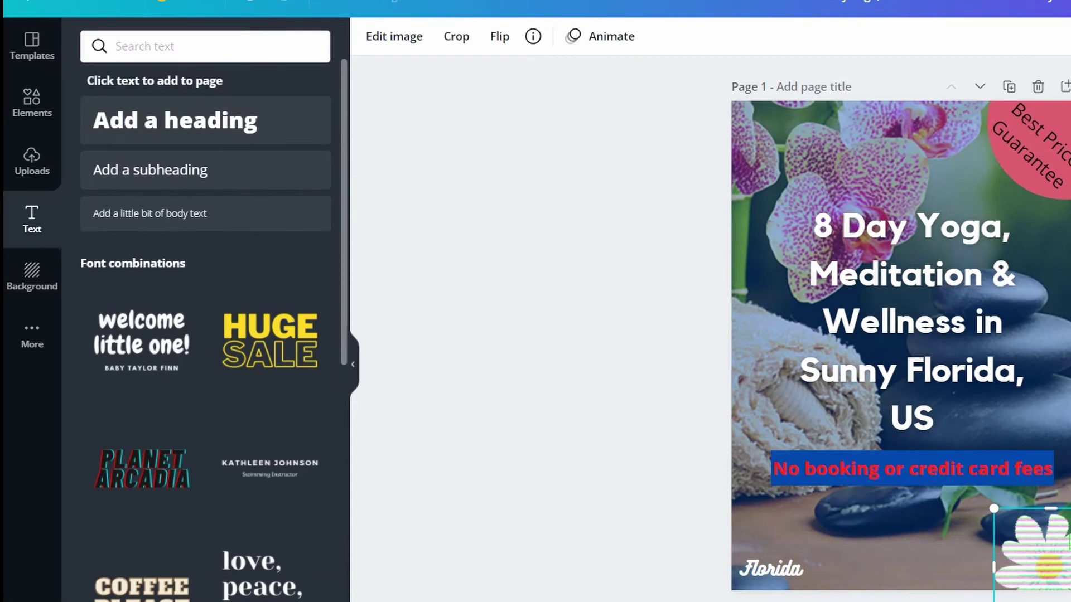
click(32, 101)
click(150, 47)
click(472, 164)
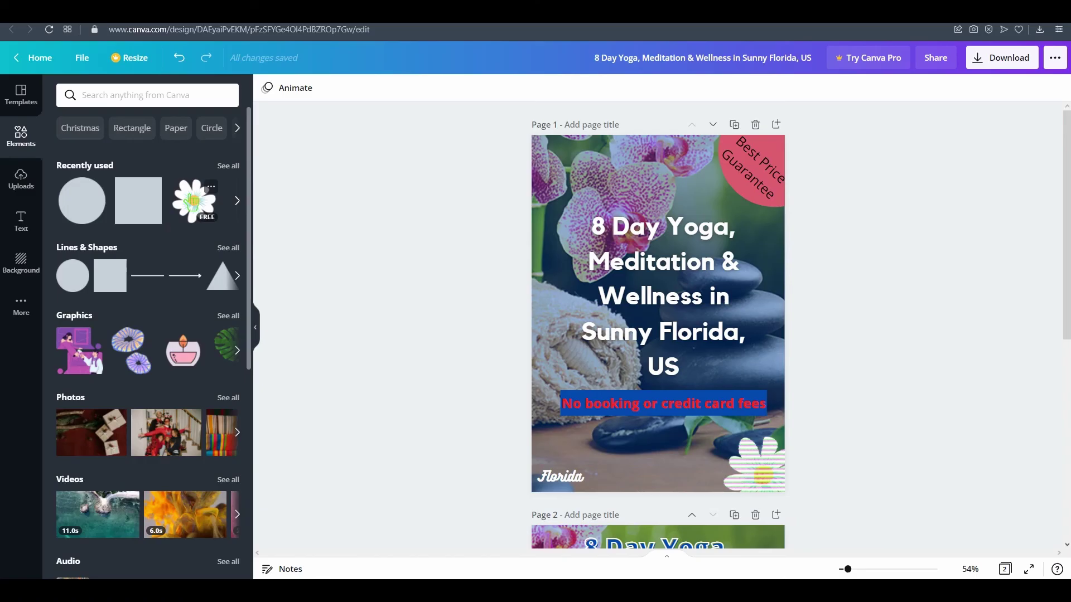
click(116, 191)
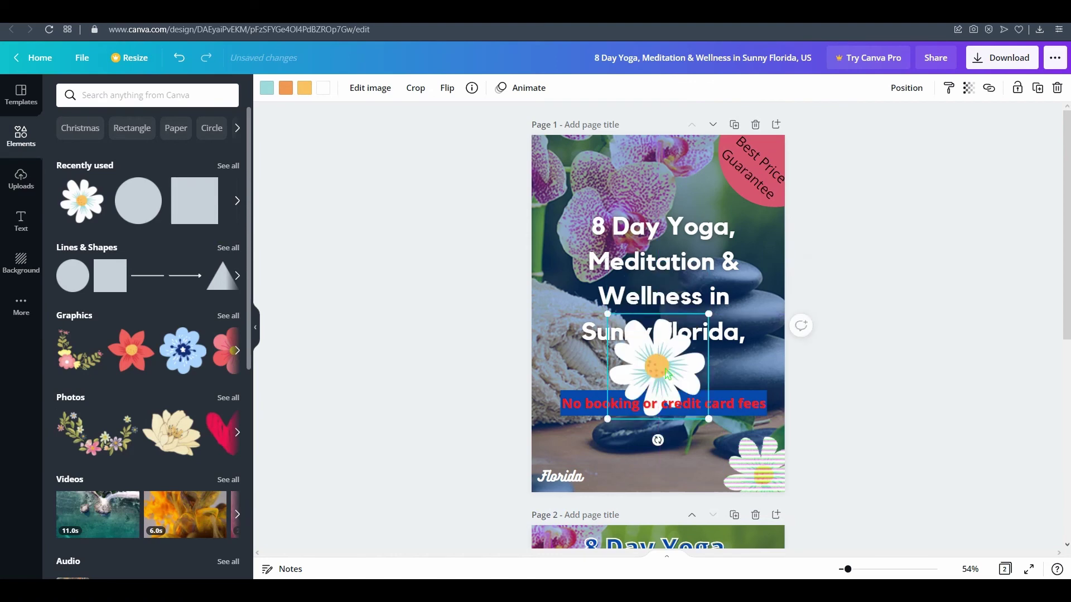
click(370, 87)
scroll(133, 379, down, 1)
scroll(132, 379, down, 4)
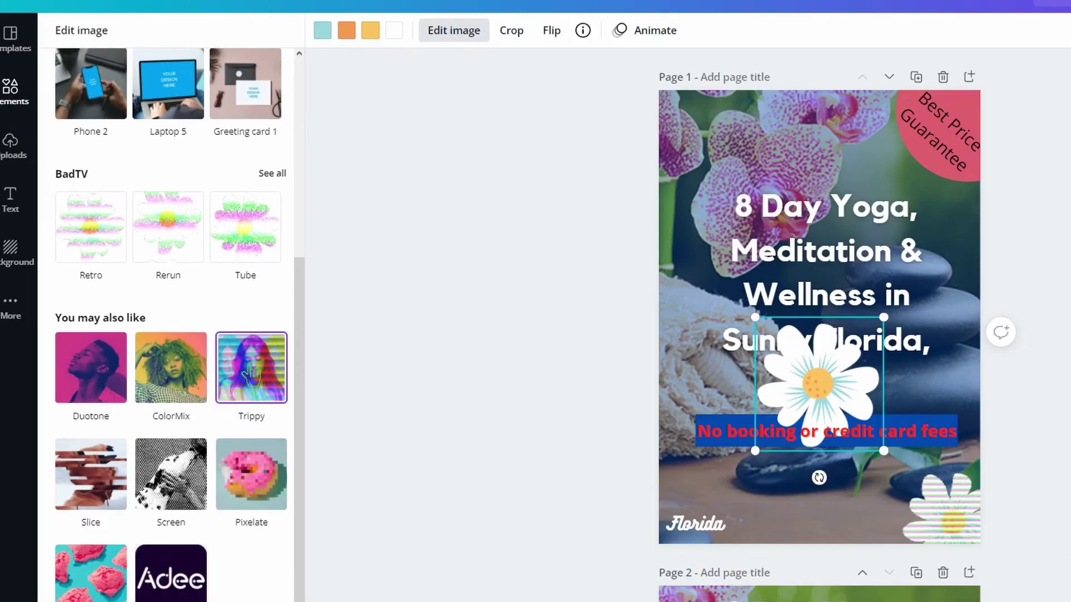
click(252, 375)
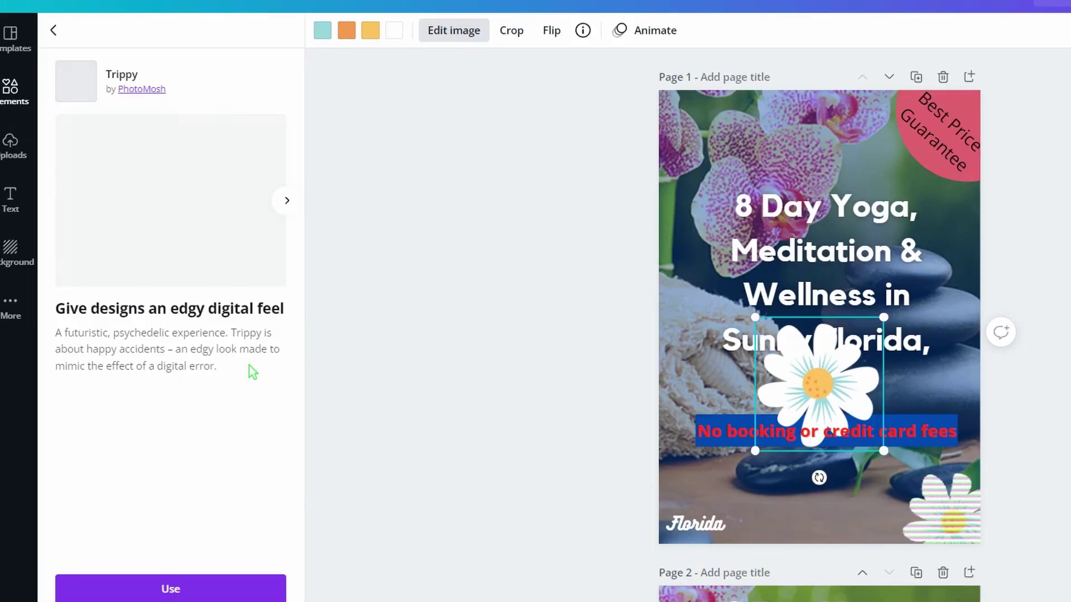
click(180, 594)
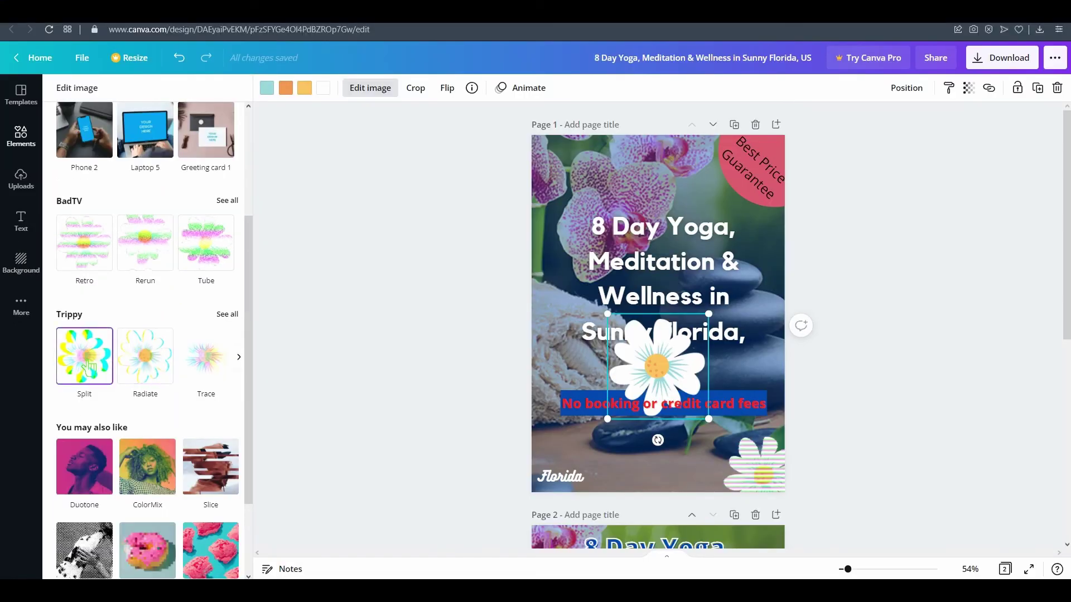
click(87, 365)
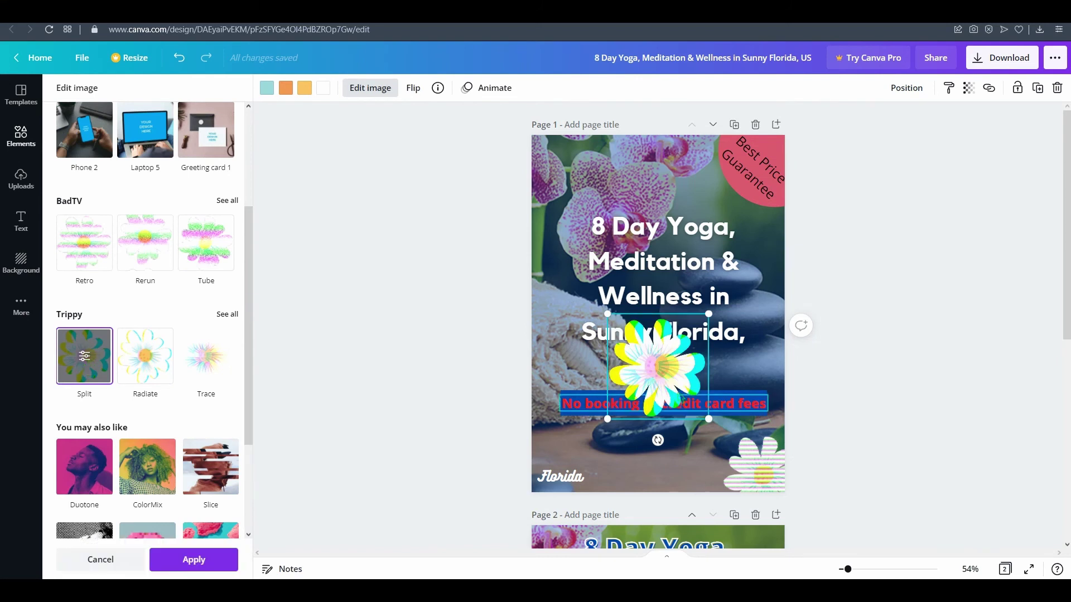
Shrink the daisy and centre it below the 'No booking or credit card fees' line
drag(635, 406, 652, 476)
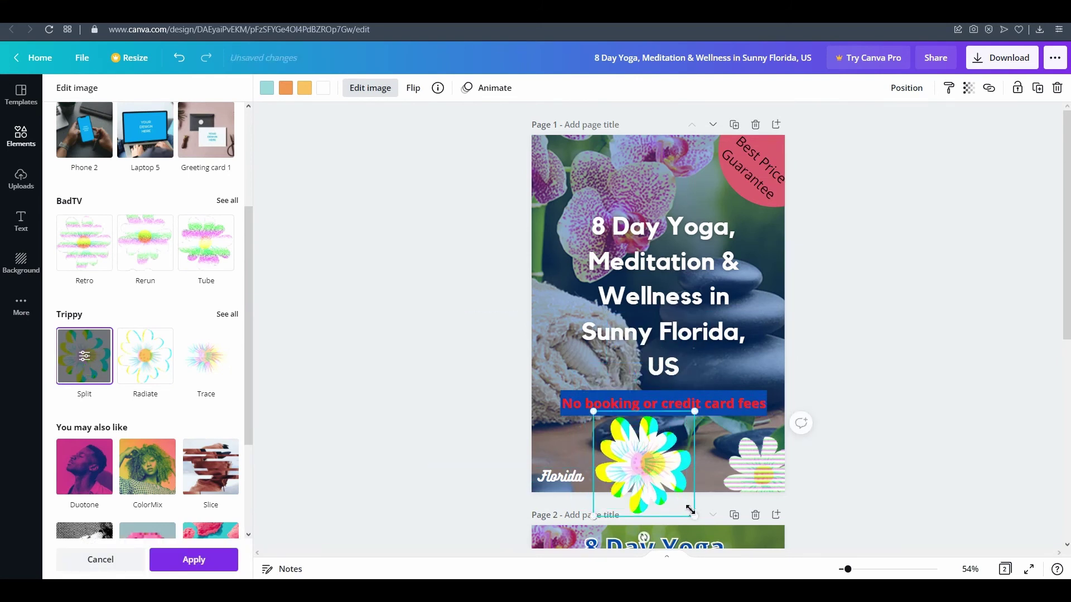
drag(690, 509, 655, 475)
drag(624, 443, 653, 473)
click(851, 441)
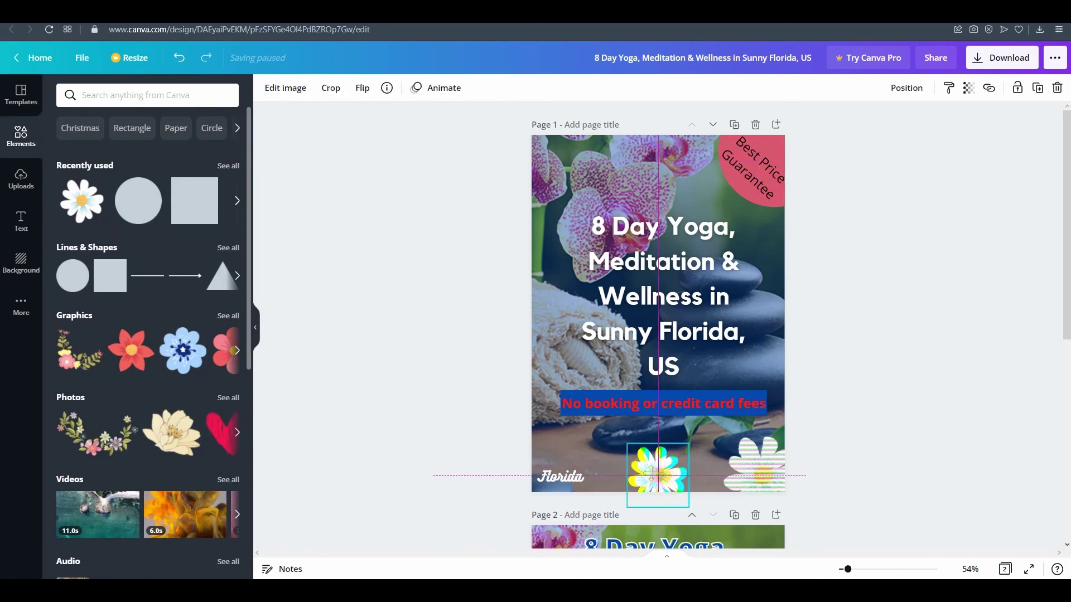
click(912, 479)
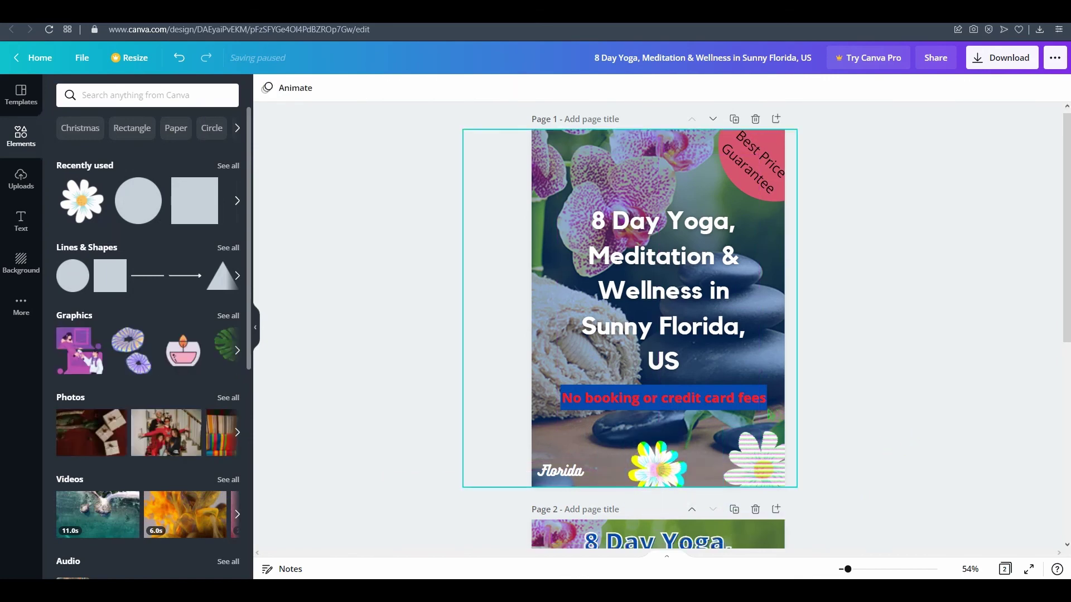
Drag the Trippy daisy from page 1 down onto page 2 and check both pages
scroll(666, 299, down, 3)
drag(665, 300, 769, 361)
click(668, 285)
scroll(658, 334, up, 5)
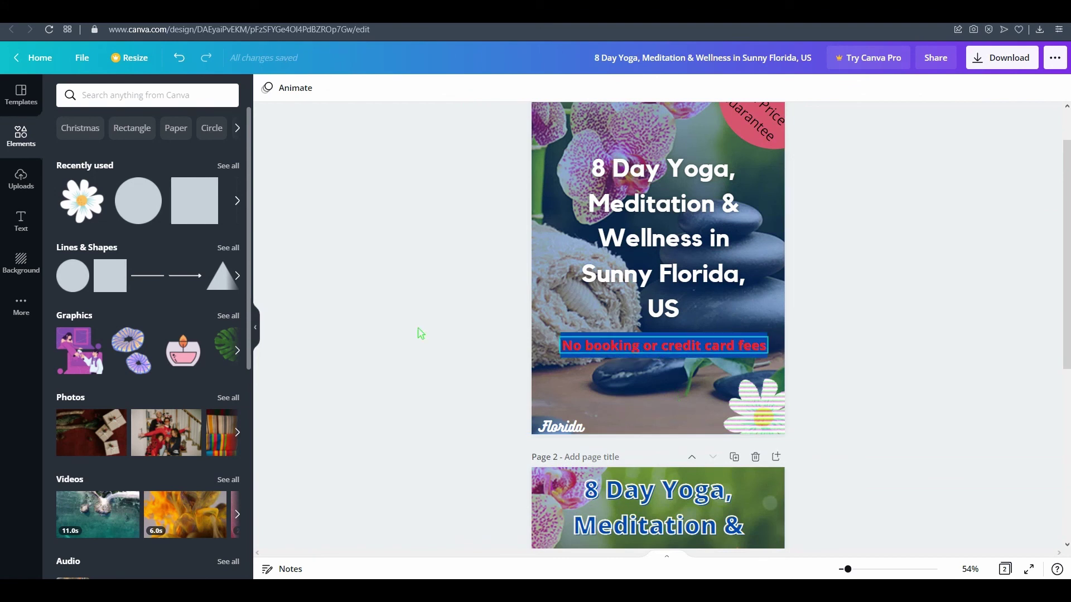
scroll(640, 346, down, 5)
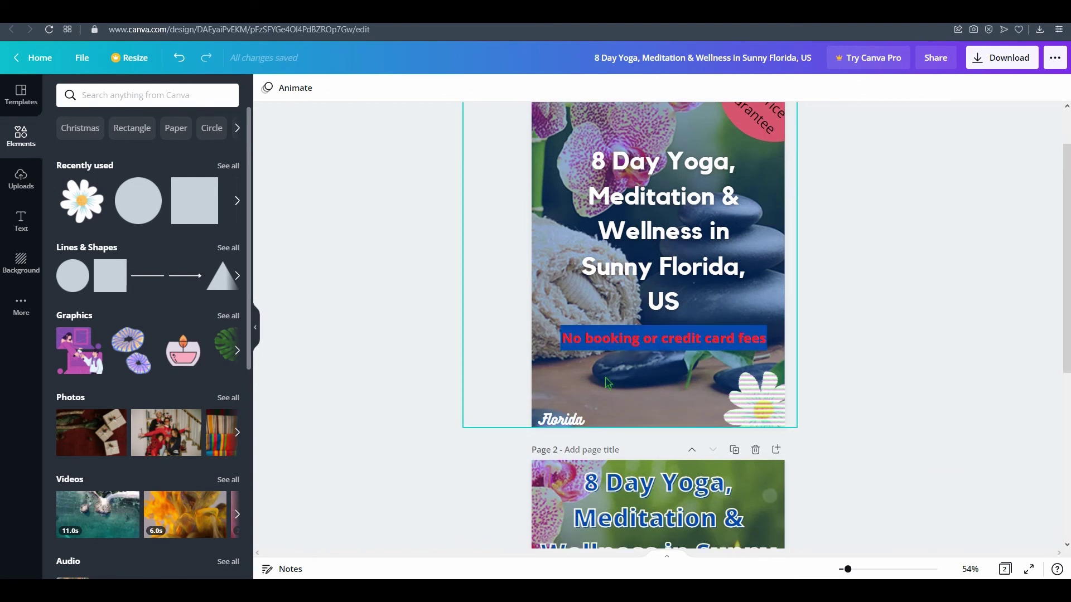
scroll(607, 382, up, 2)
scroll(647, 365, up, 4)
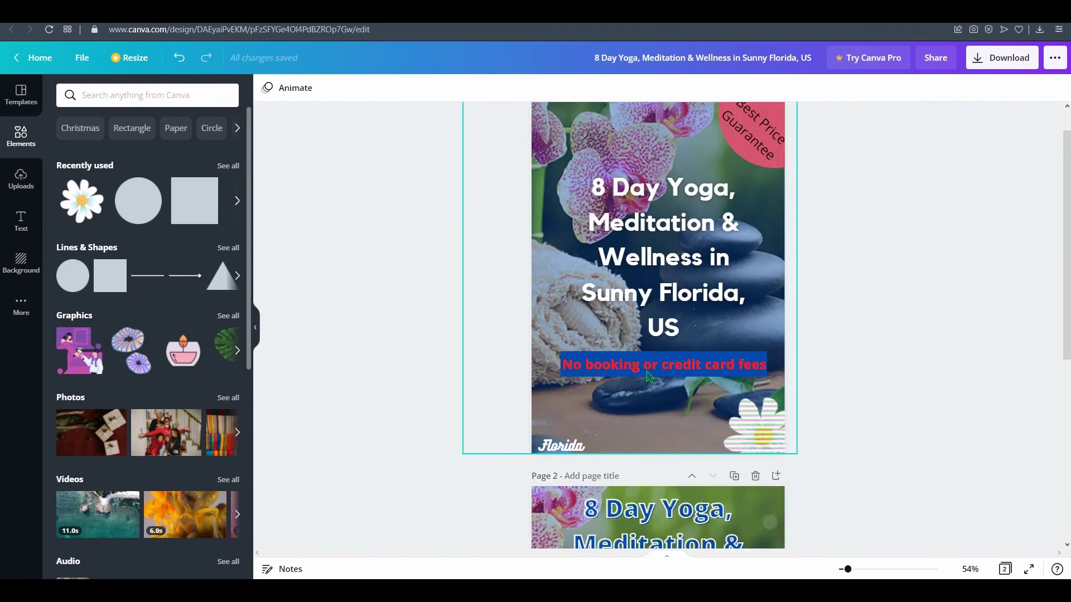
scroll(650, 363, down, 6)
scroll(657, 358, up, 5)
scroll(657, 359, up, 2)
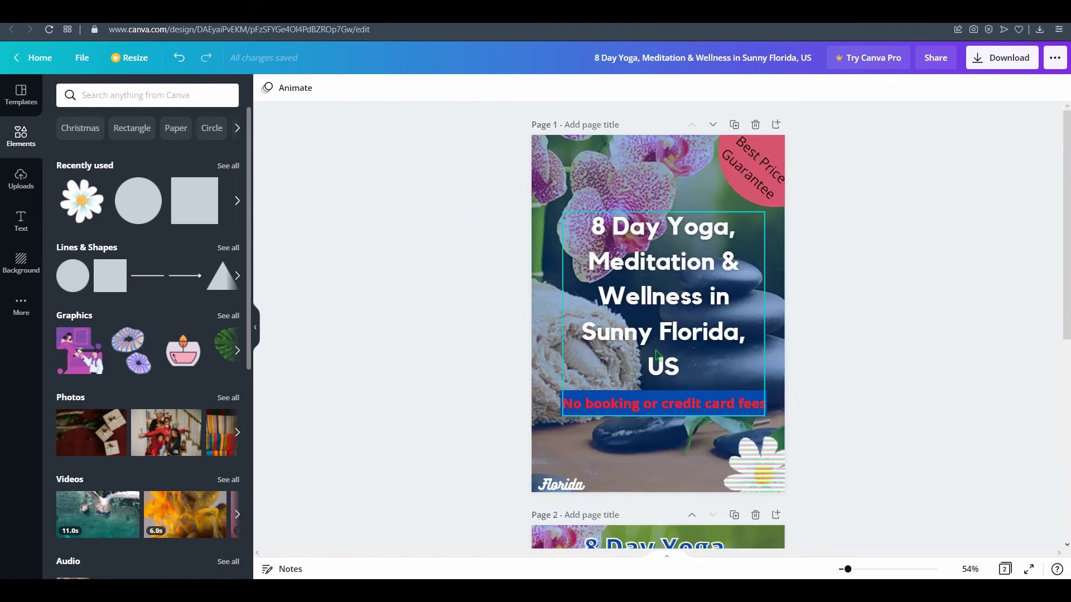
scroll(657, 358, down, 7)
Read through the Fiverr Canva flyer and poster design gig's description
key(ctrl+Tab)
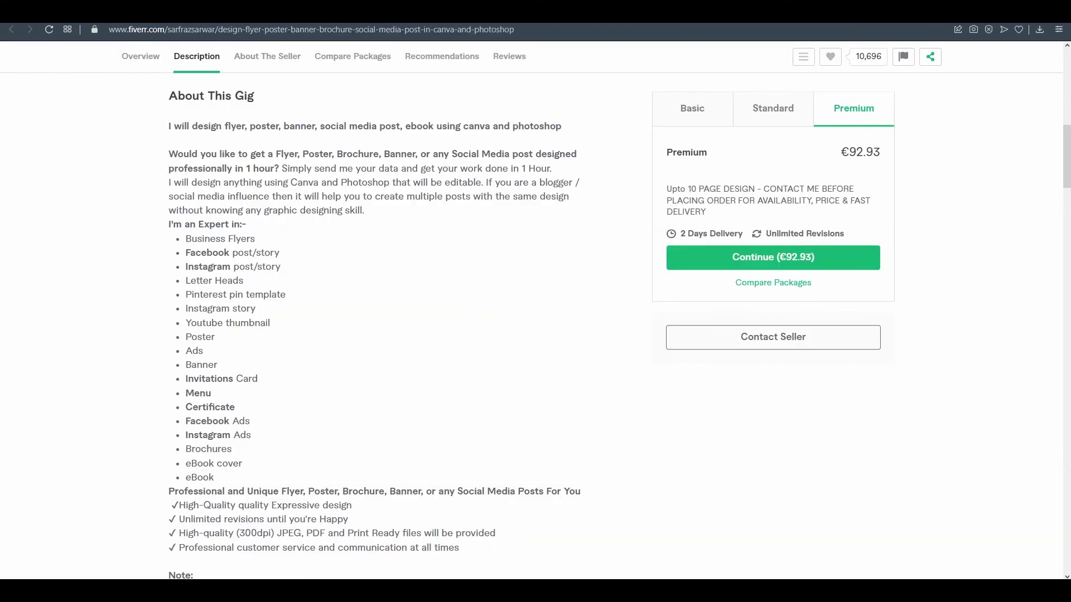
scroll(222, 379, down, 3)
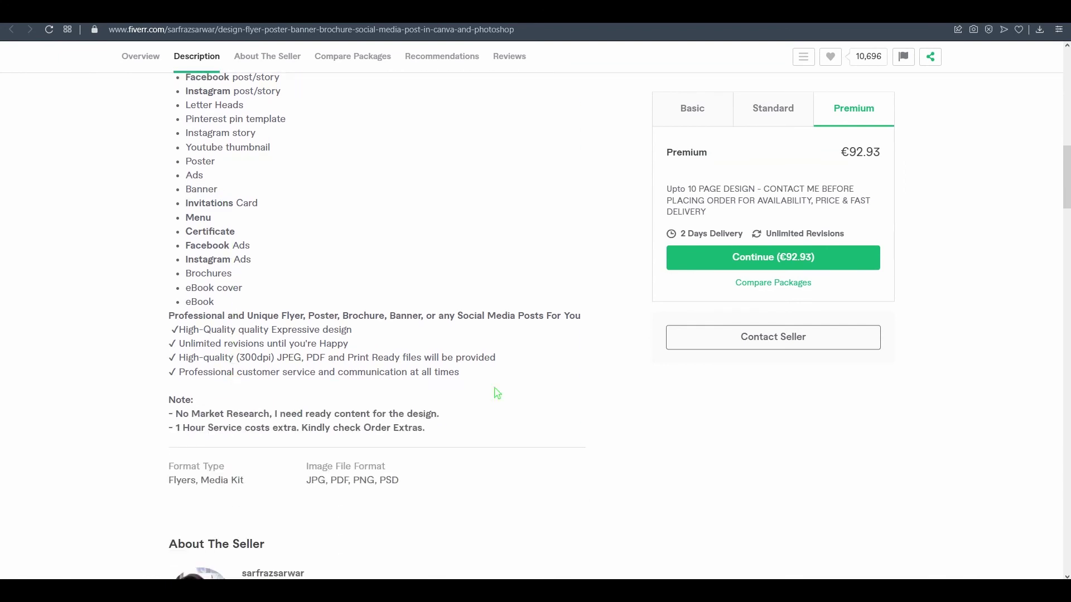
scroll(496, 392, down, 4)
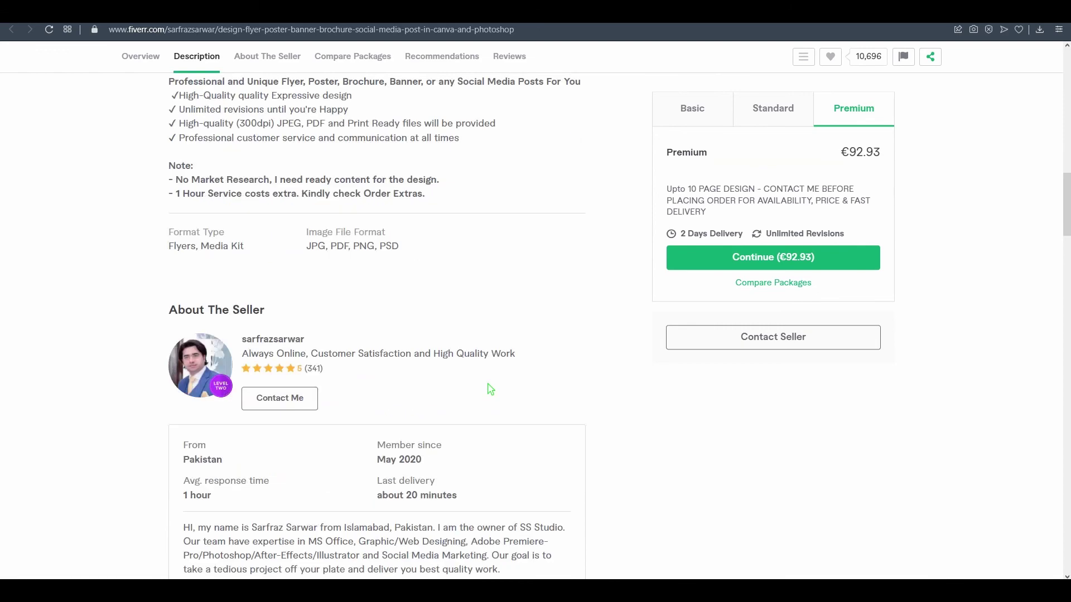
scroll(487, 390, up, 9)
scroll(394, 394, up, 5)
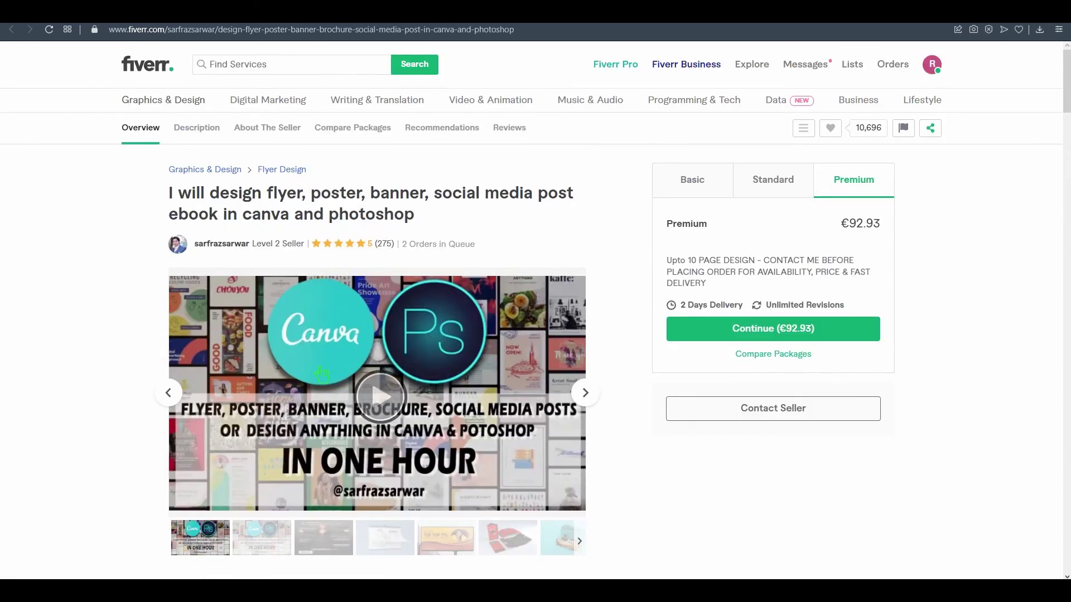
scroll(323, 375, down, 10)
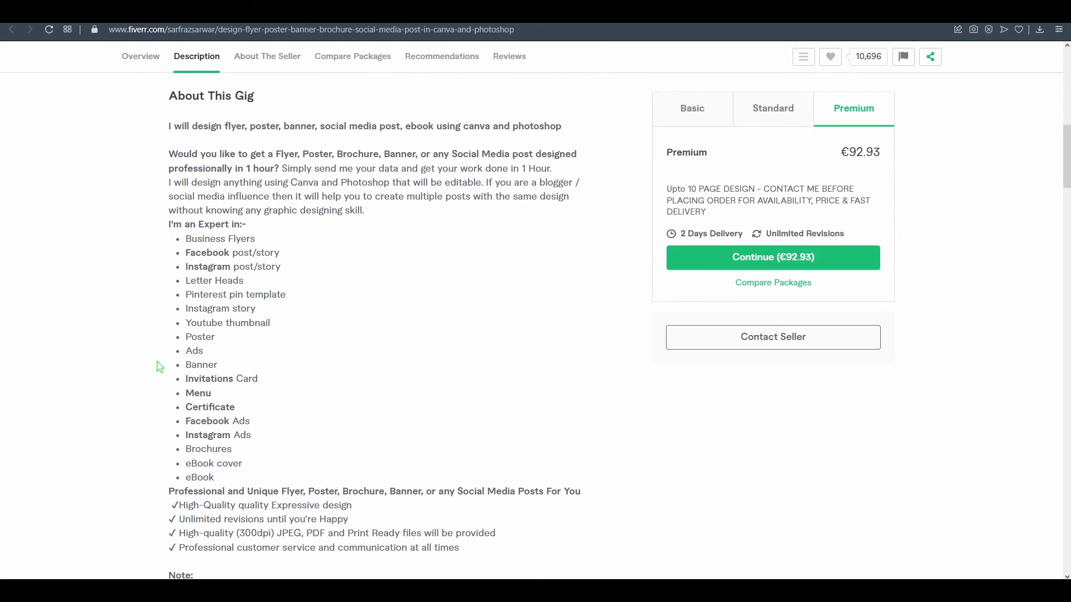
scroll(310, 306, down, 7)
scroll(314, 268, up, 7)
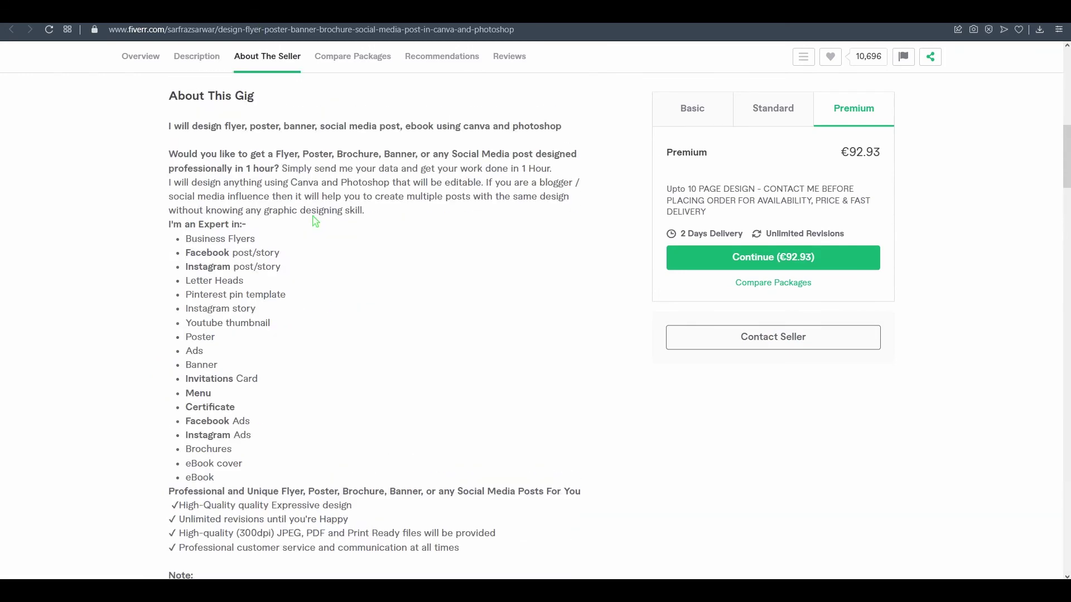
Return to the canva gig search results and browse the Canva template gigs
key(alt+Left)
scroll(1051, 367, down, 10)
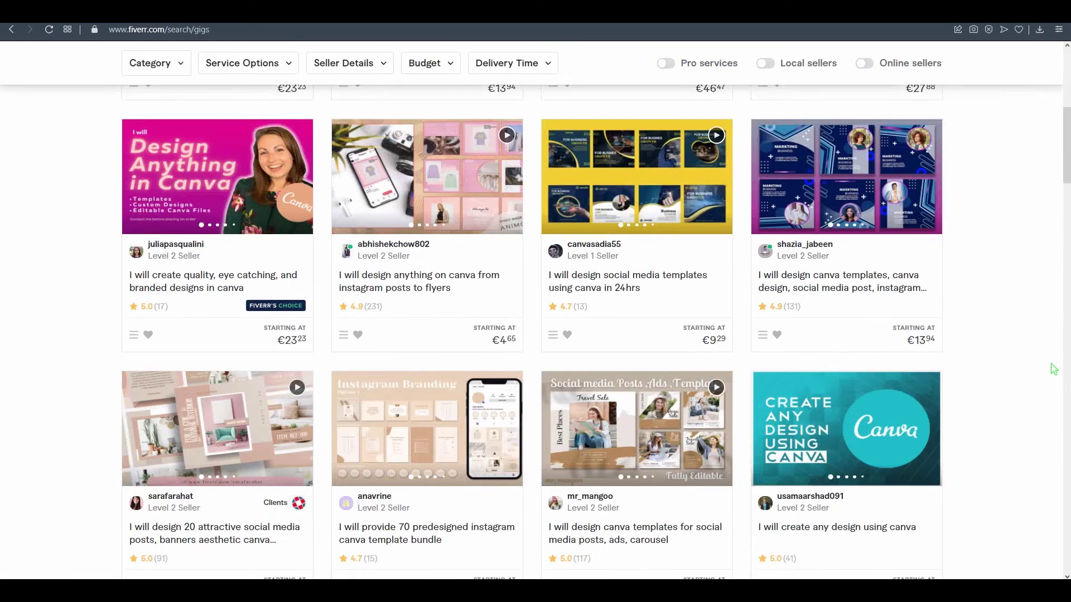
scroll(1051, 369, down, 12)
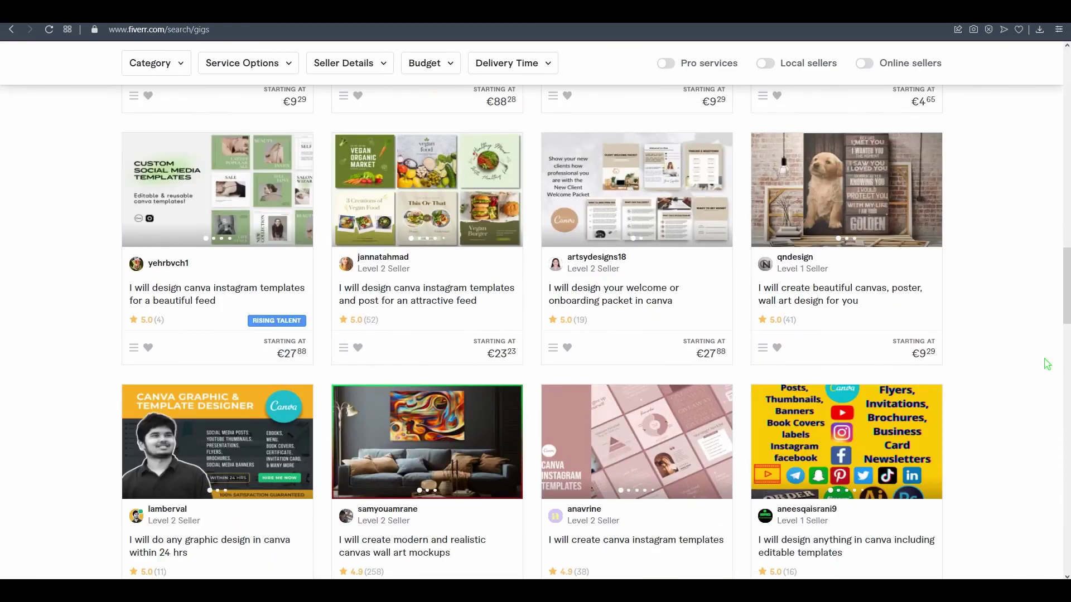
scroll(1046, 363, down, 10)
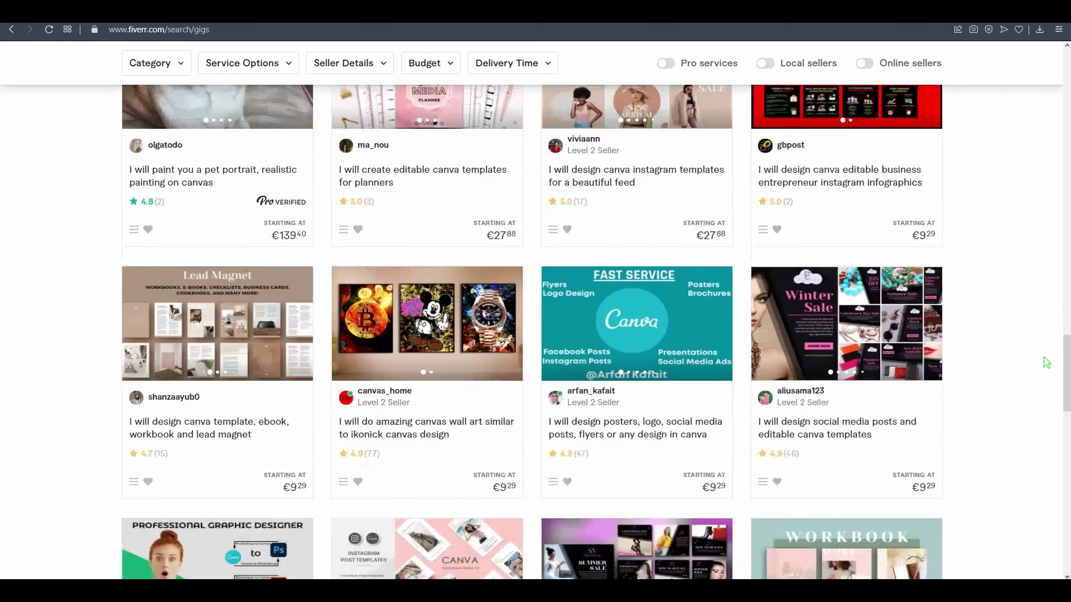
scroll(1043, 359, up, 2)
scroll(1042, 358, down, 3)
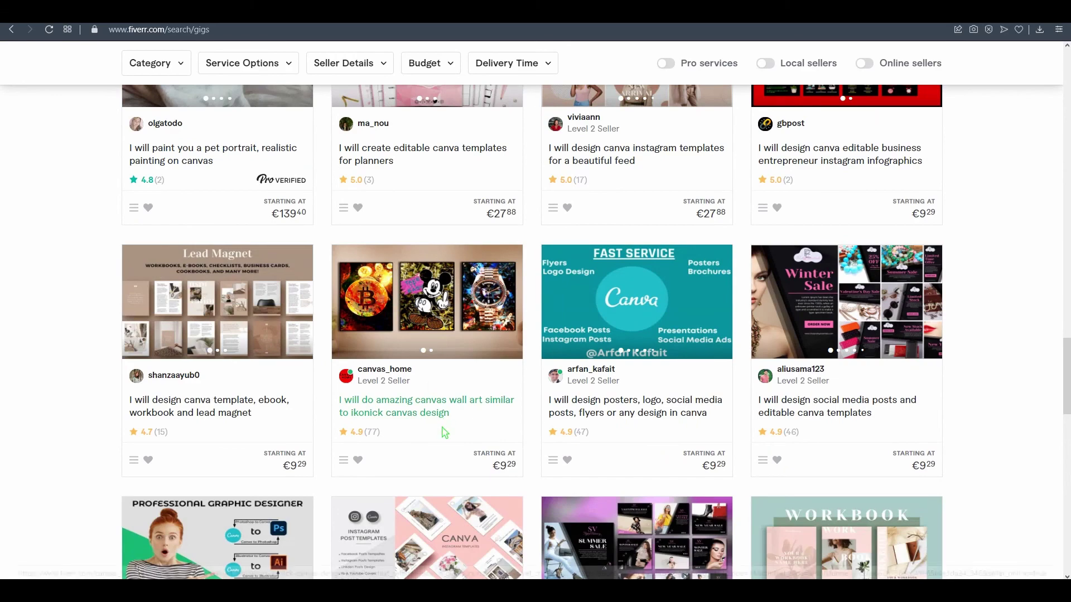
scroll(445, 434, down, 6)
scroll(473, 270, up, 5)
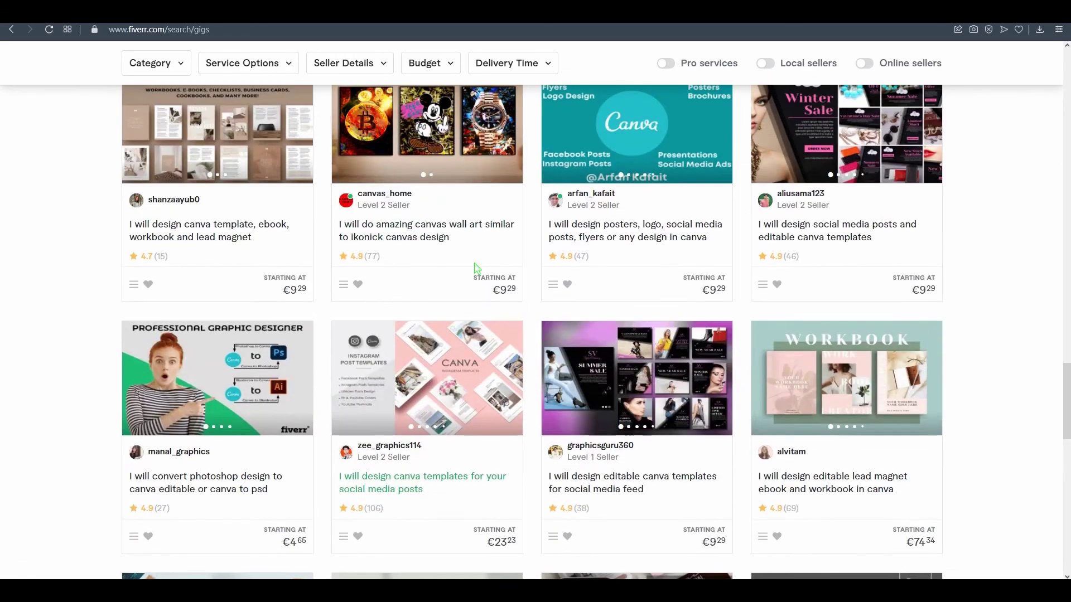
scroll(1014, 299, up, 10)
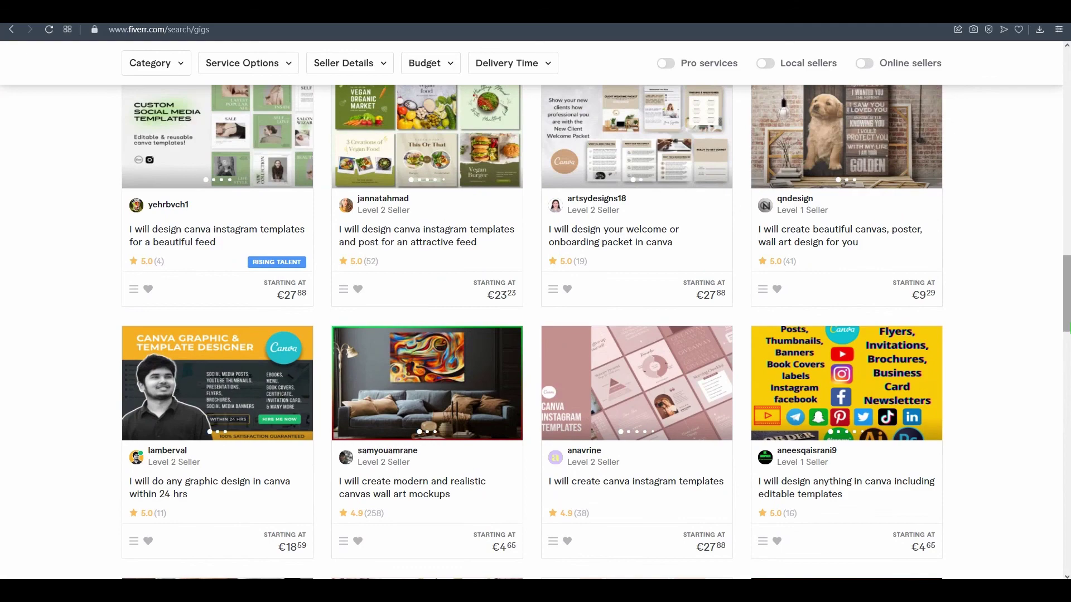
Scroll the Canva yoga flyer from page 2 back up to page 1's title and badge
drag(1066, 294, 1066, 87)
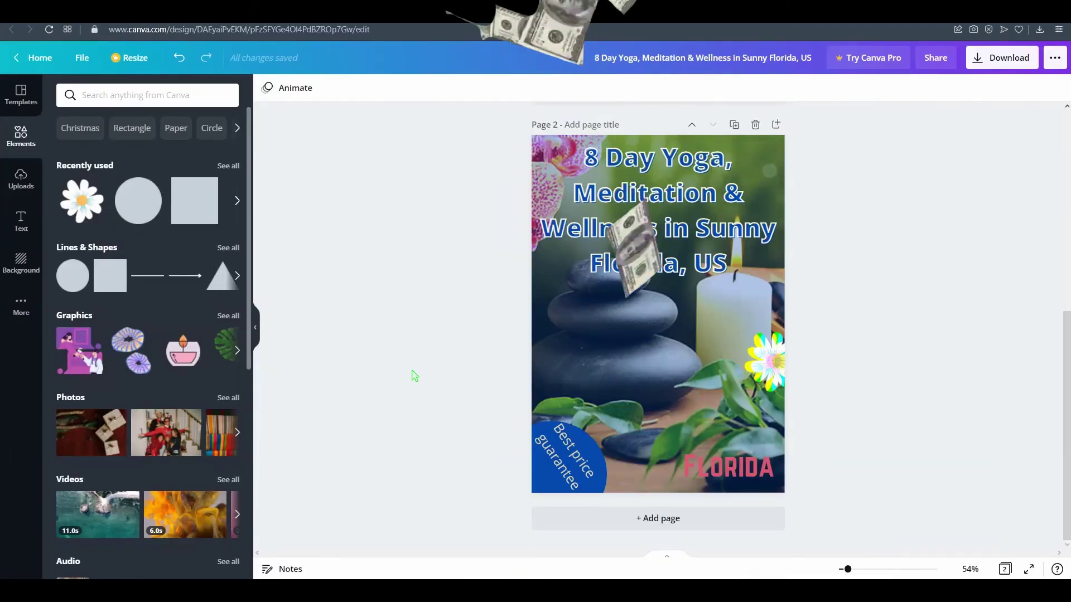
scroll(442, 346, up, 5)
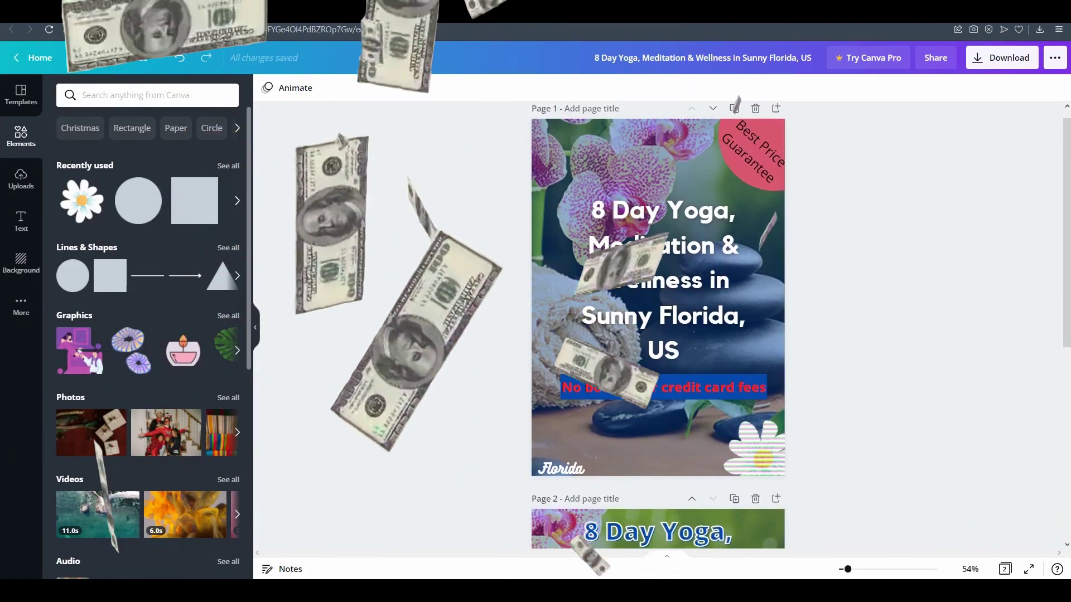
scroll(443, 346, down, 6)
scroll(442, 346, up, 5)
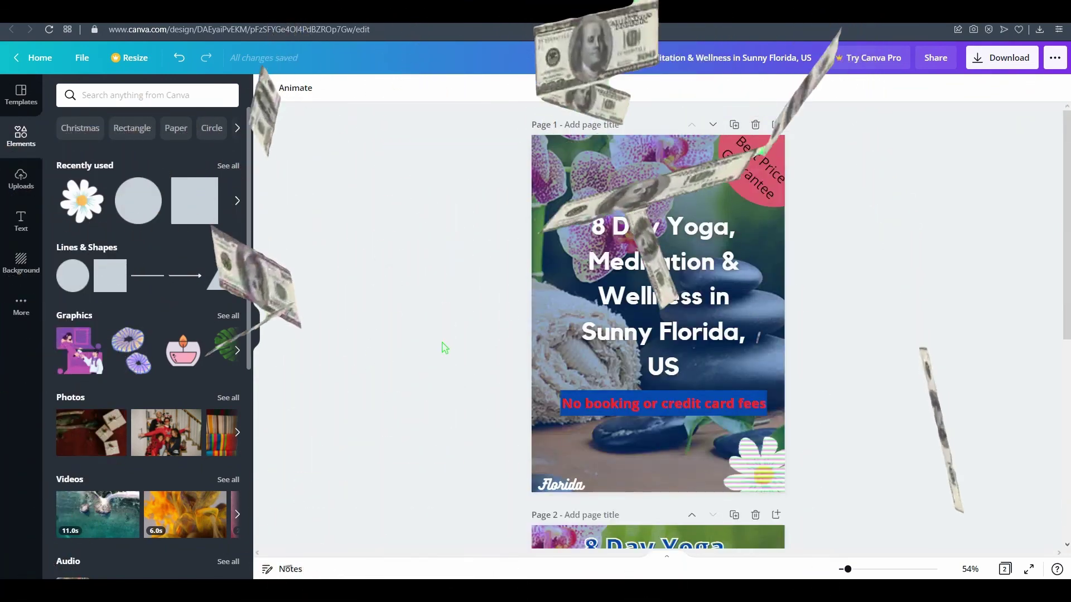